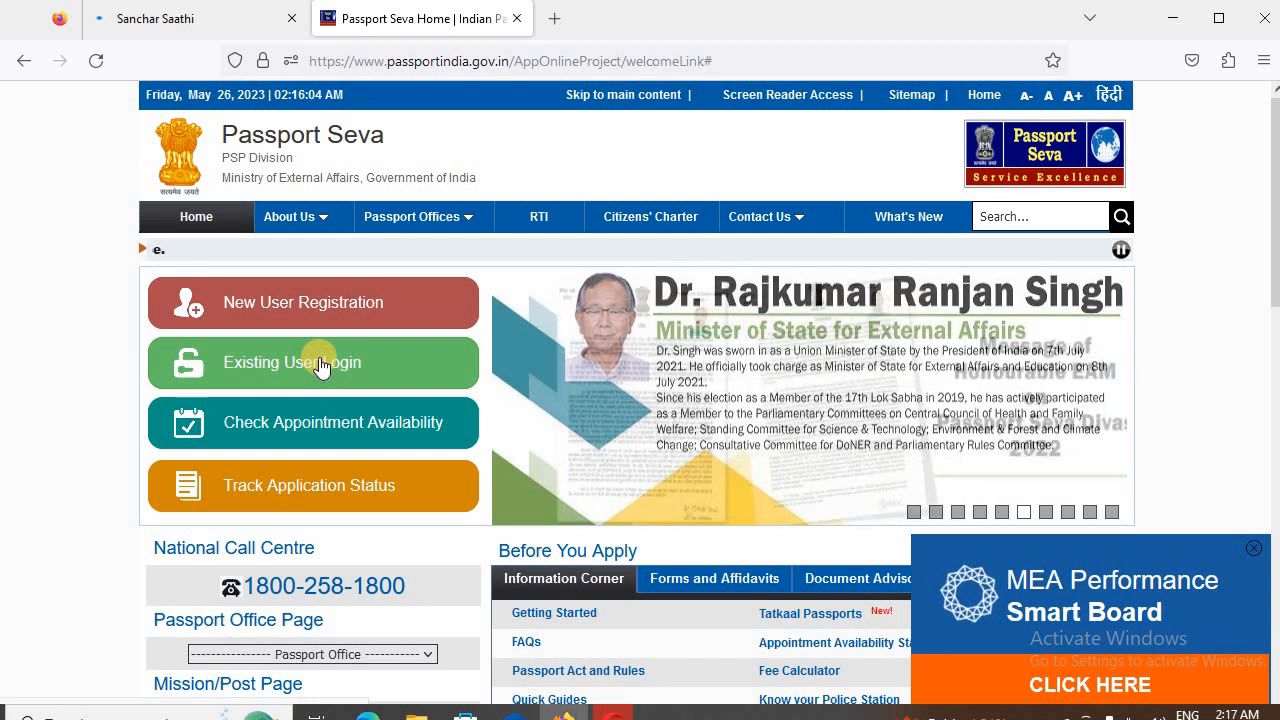
- Open the existing user login and submit the saved login e-mail as the Login Id
click(320, 367)
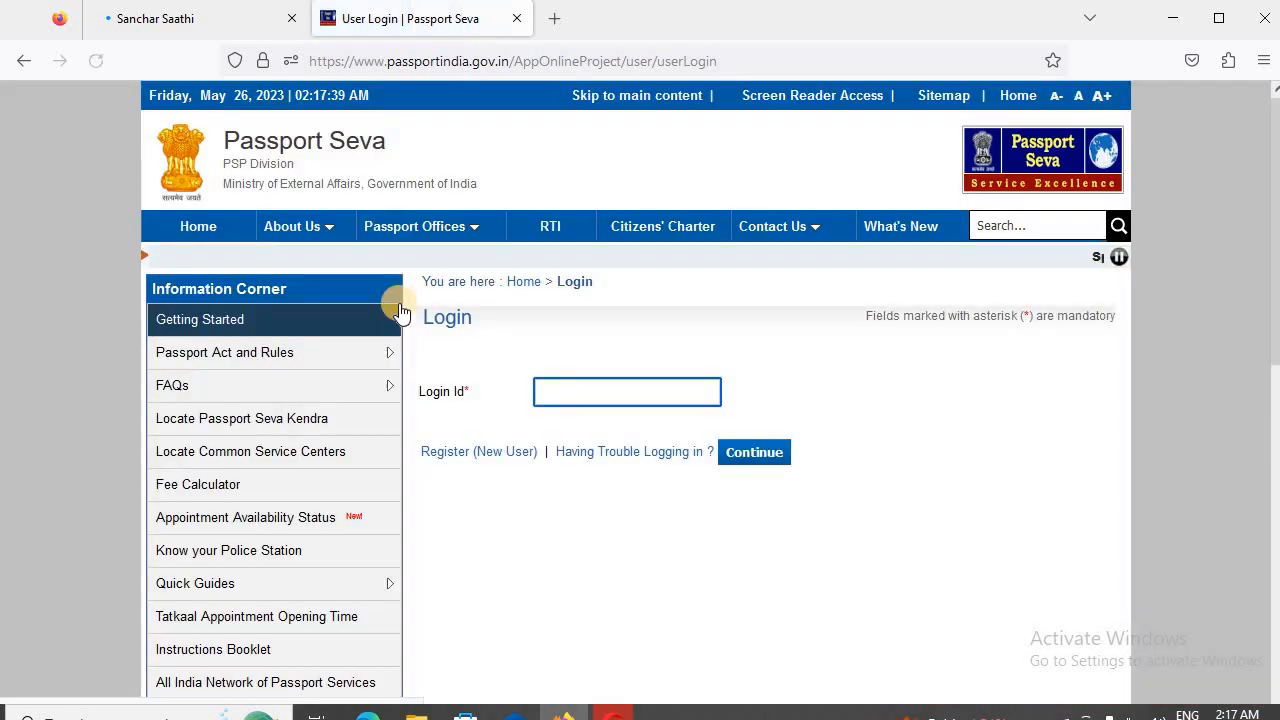
click(645, 390)
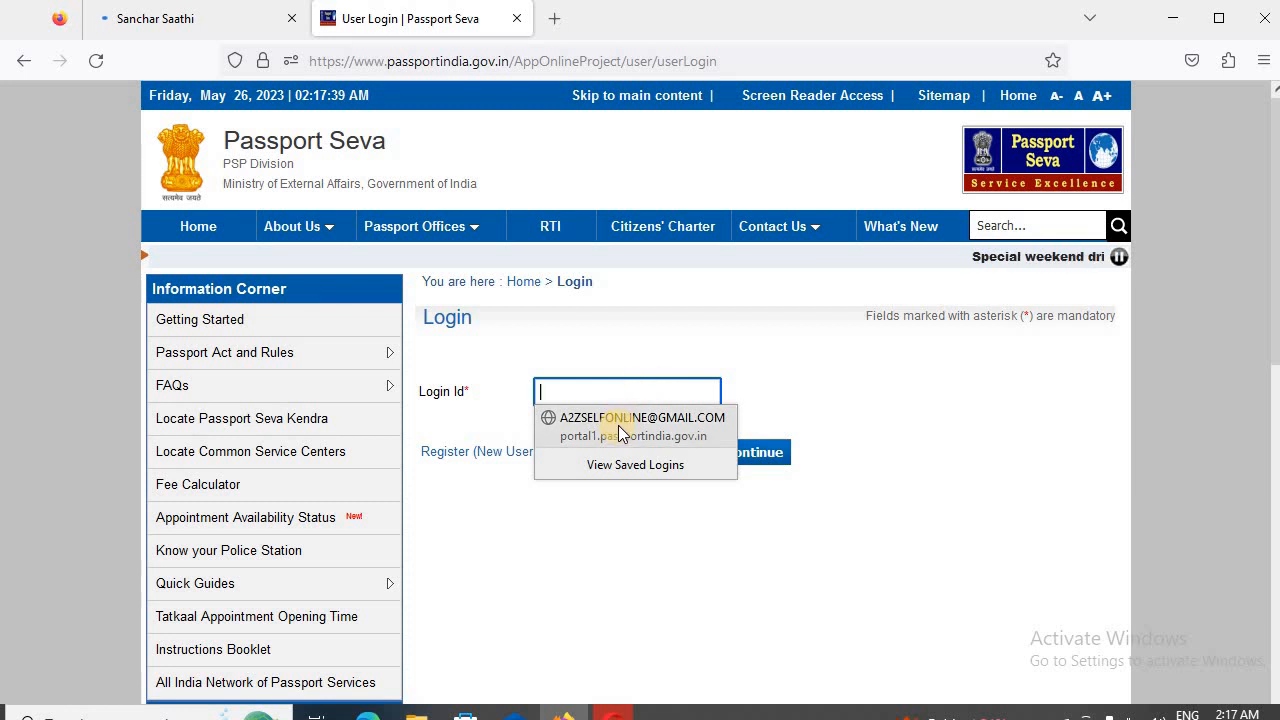
click(618, 425)
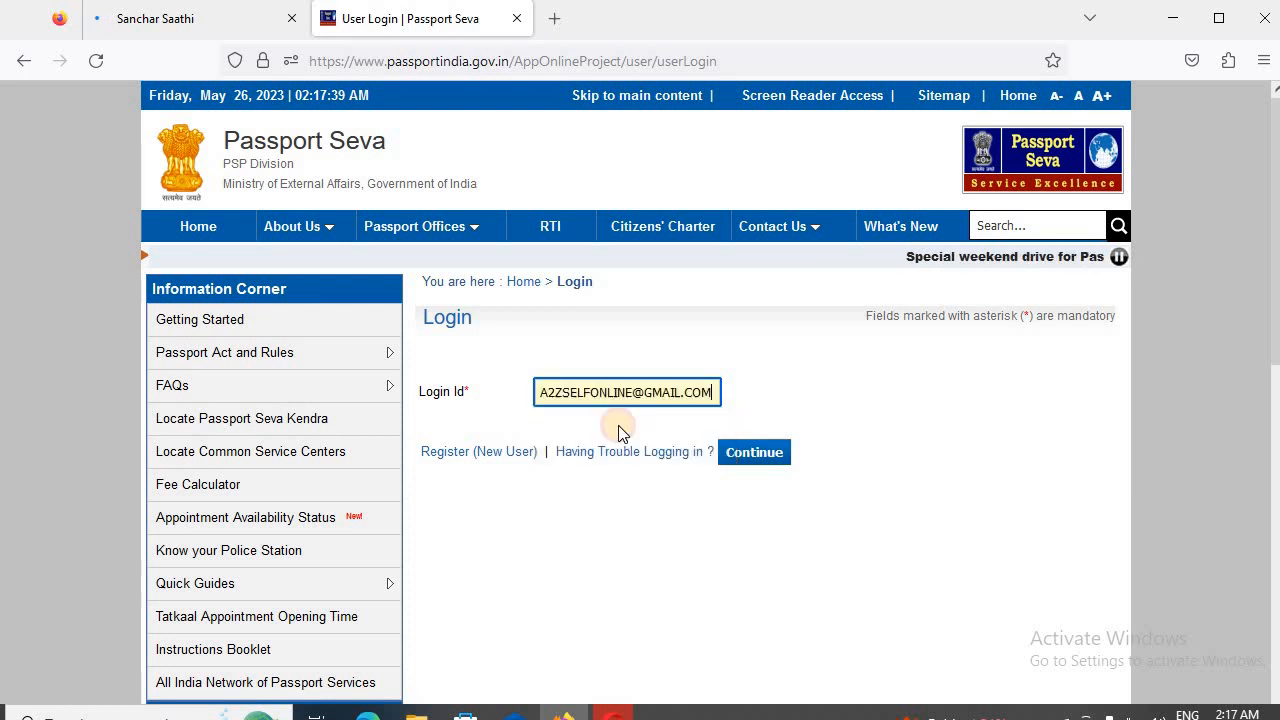
click(752, 452)
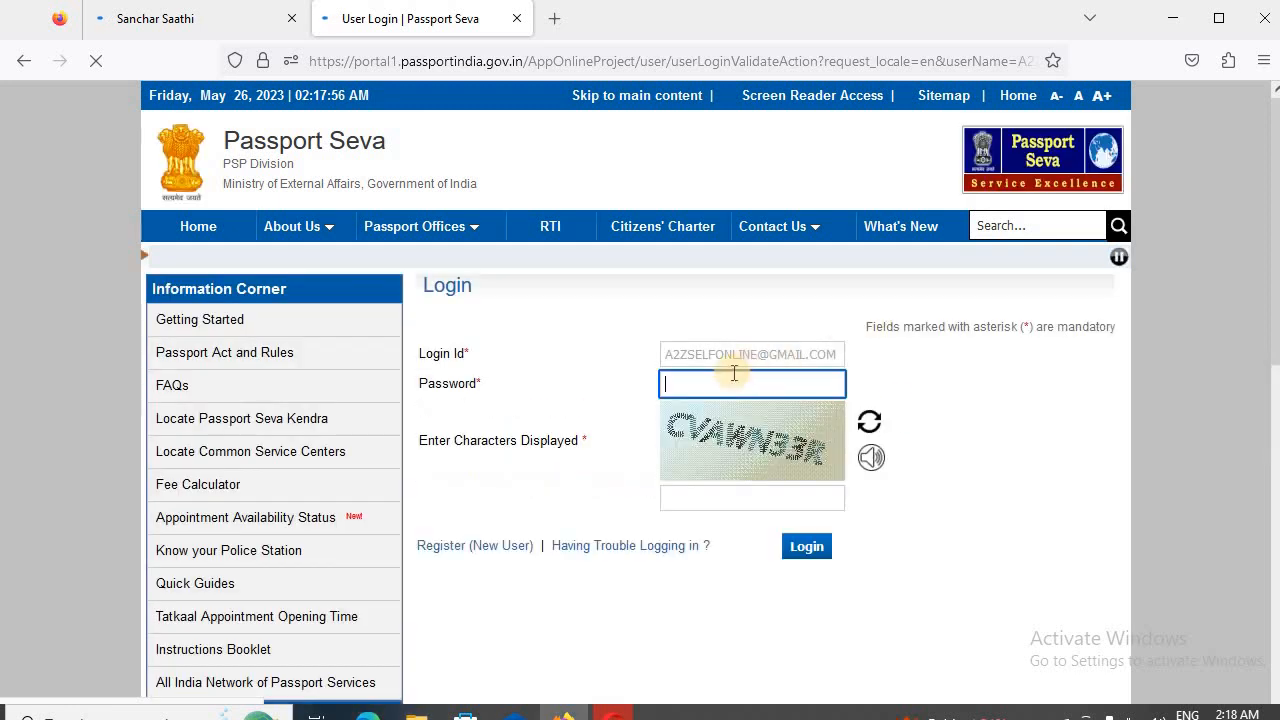
- Enter the displayed captcha characters below the saved password and log in to the account
click(718, 490)
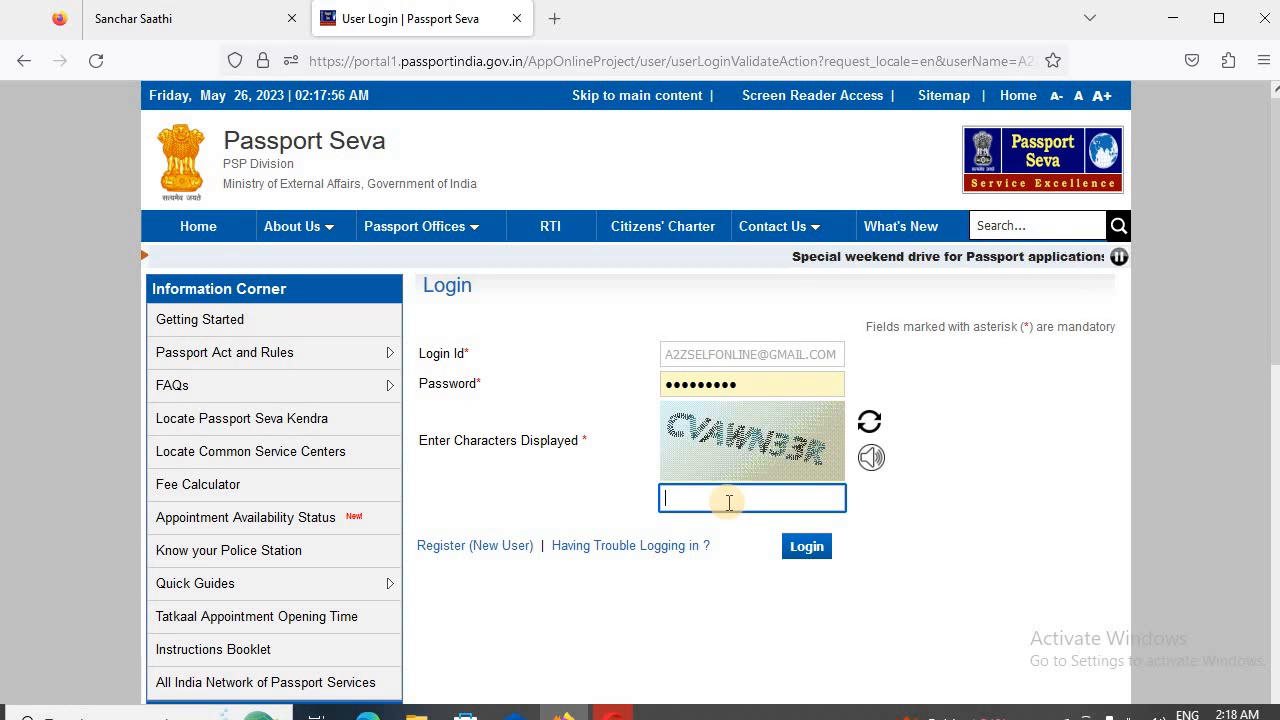
text(CVAWM33R)
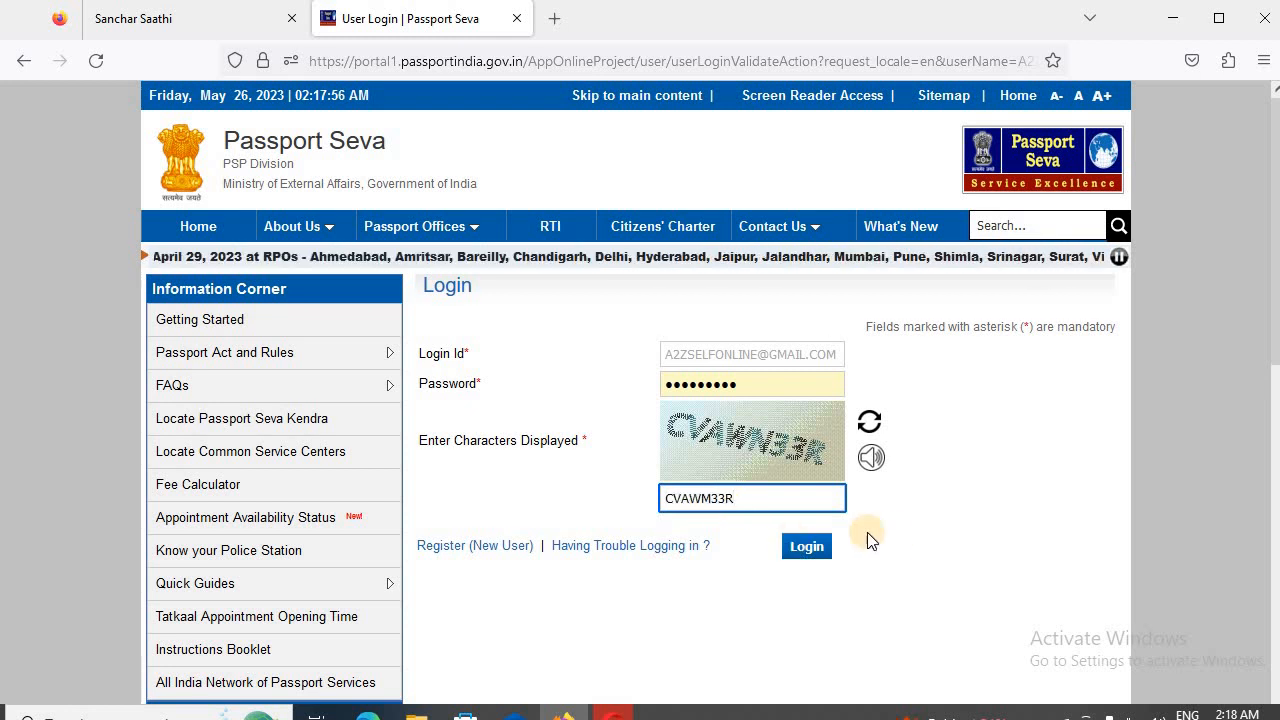
click(815, 558)
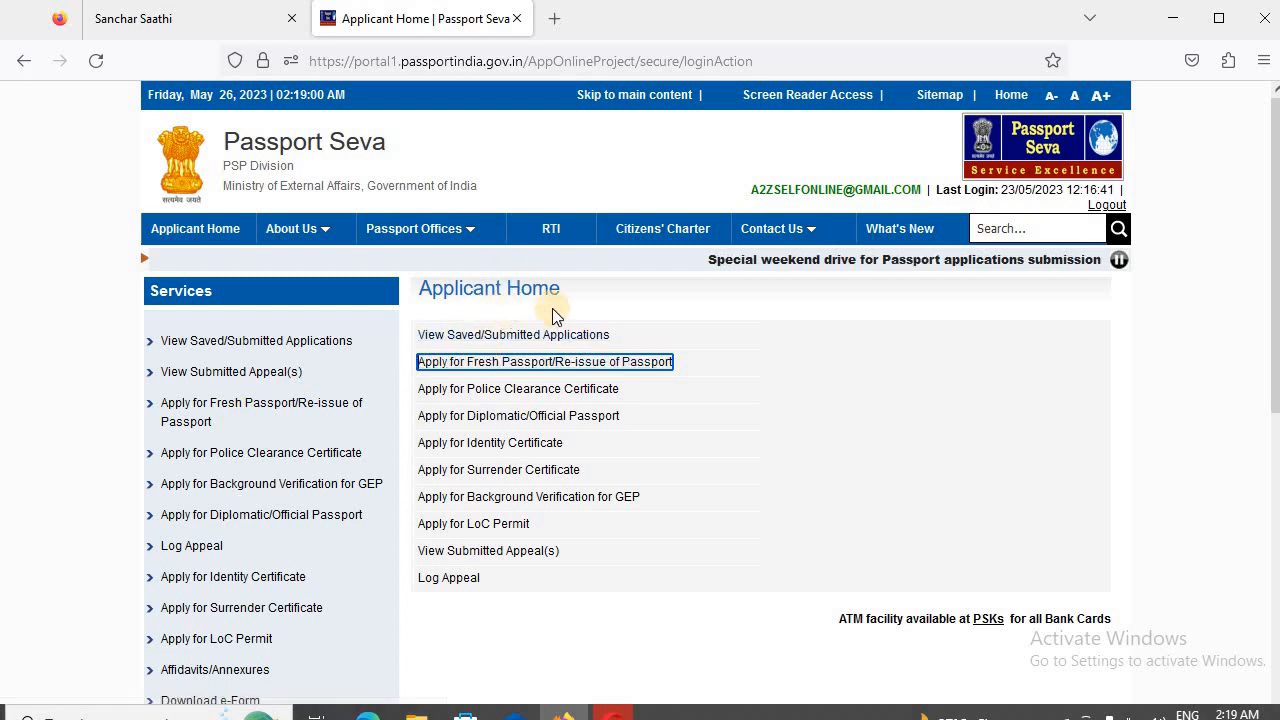
- Open the Fresh Passport/Re-issue of Passport application and choose to fill in the form online
click(455, 366)
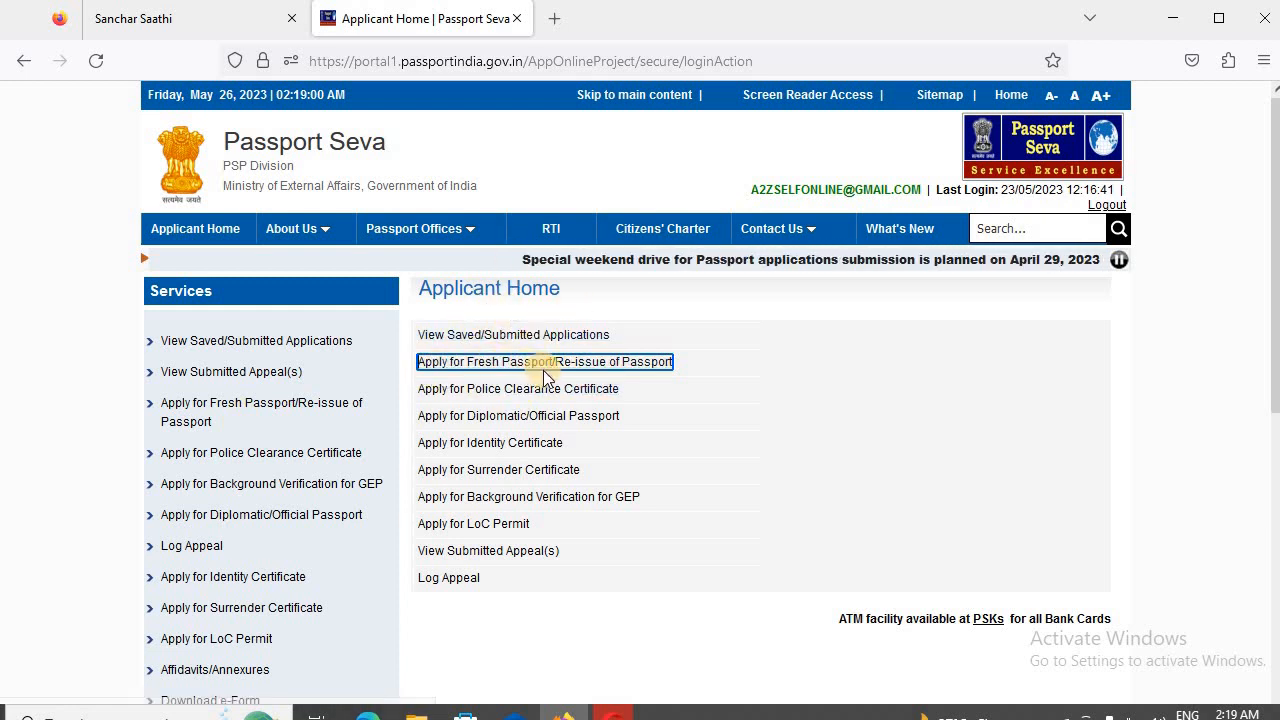
click(600, 368)
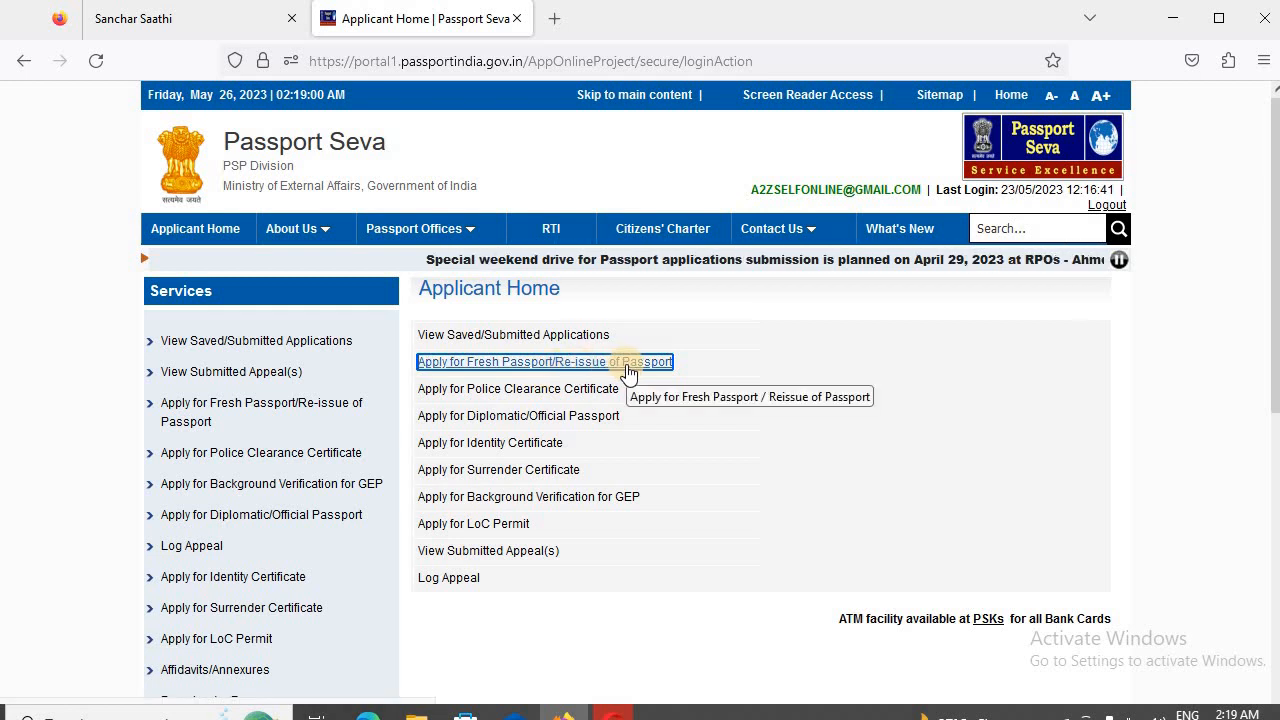
click(628, 366)
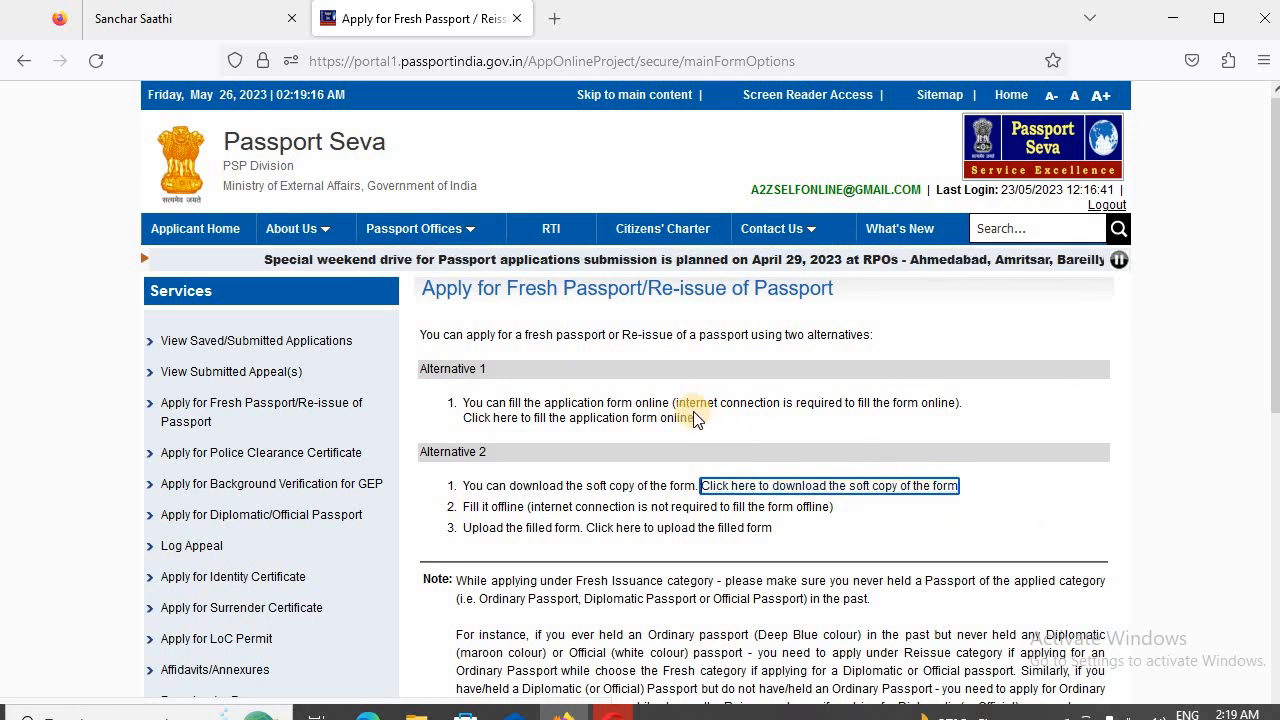
click(596, 420)
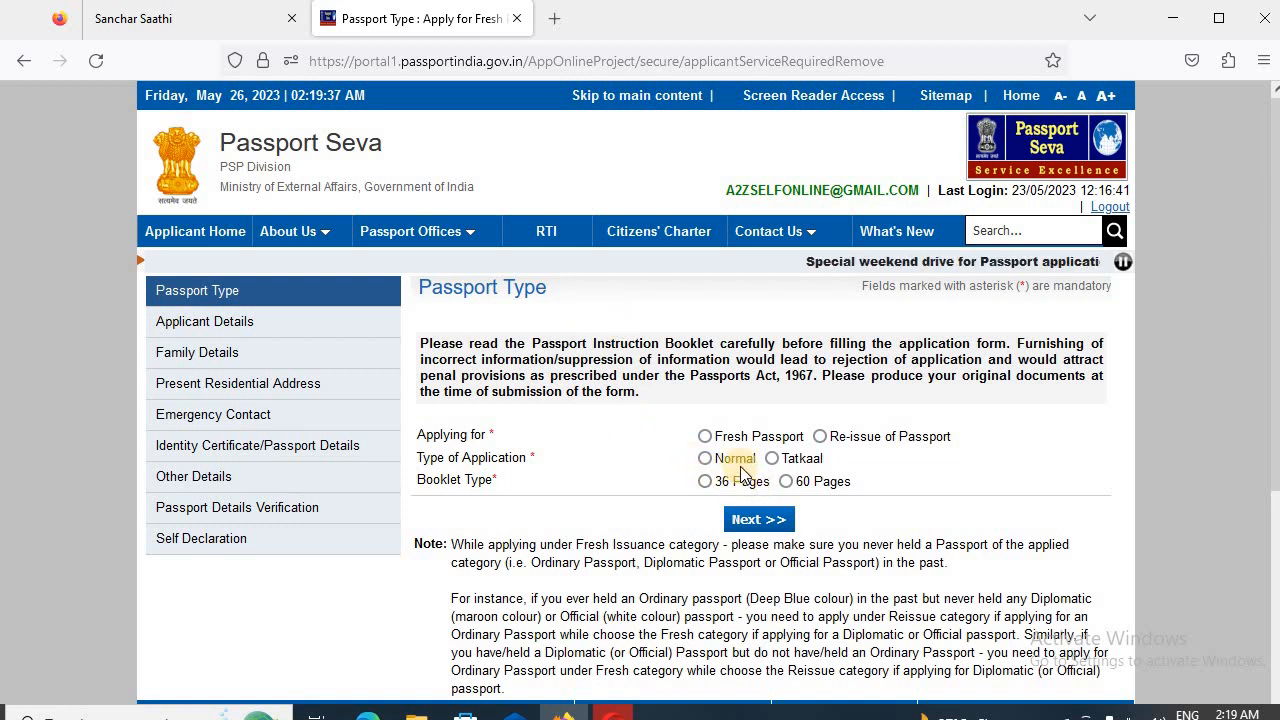
- Set the passport type to Fresh Passport, Normal application and 36 Pages booklet, and proceed to Applicant Details
click(722, 440)
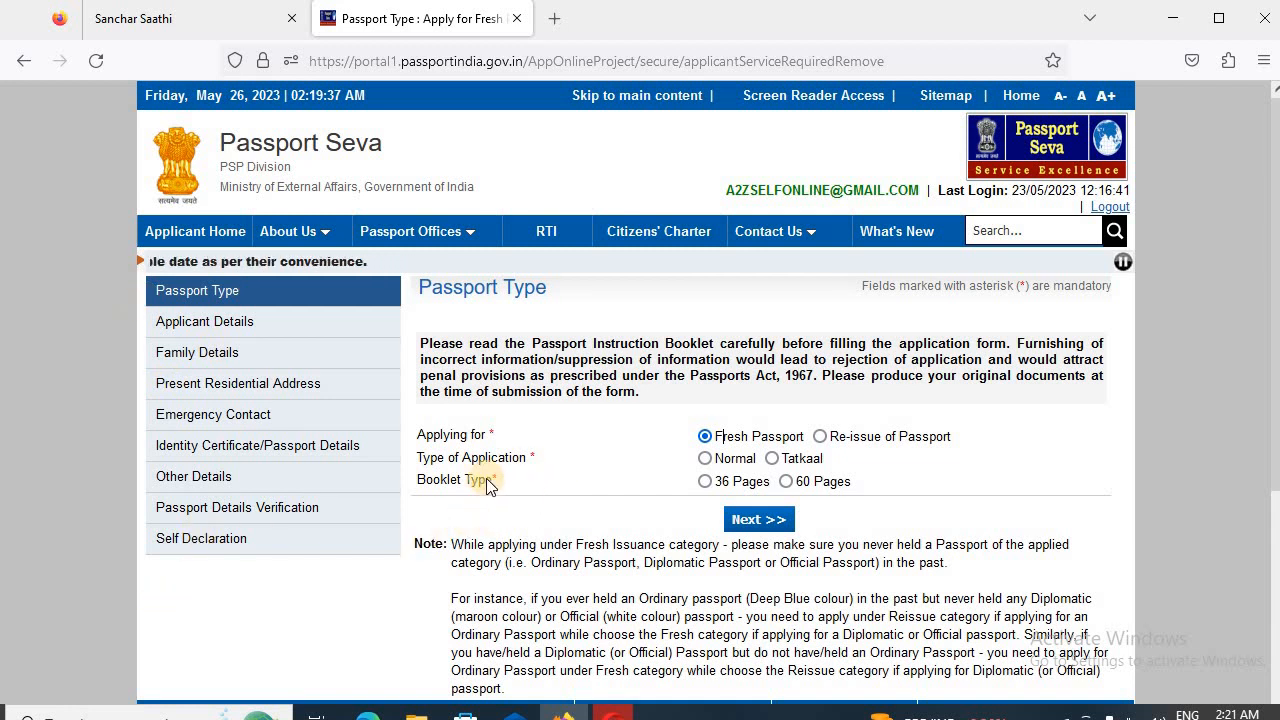
click(724, 458)
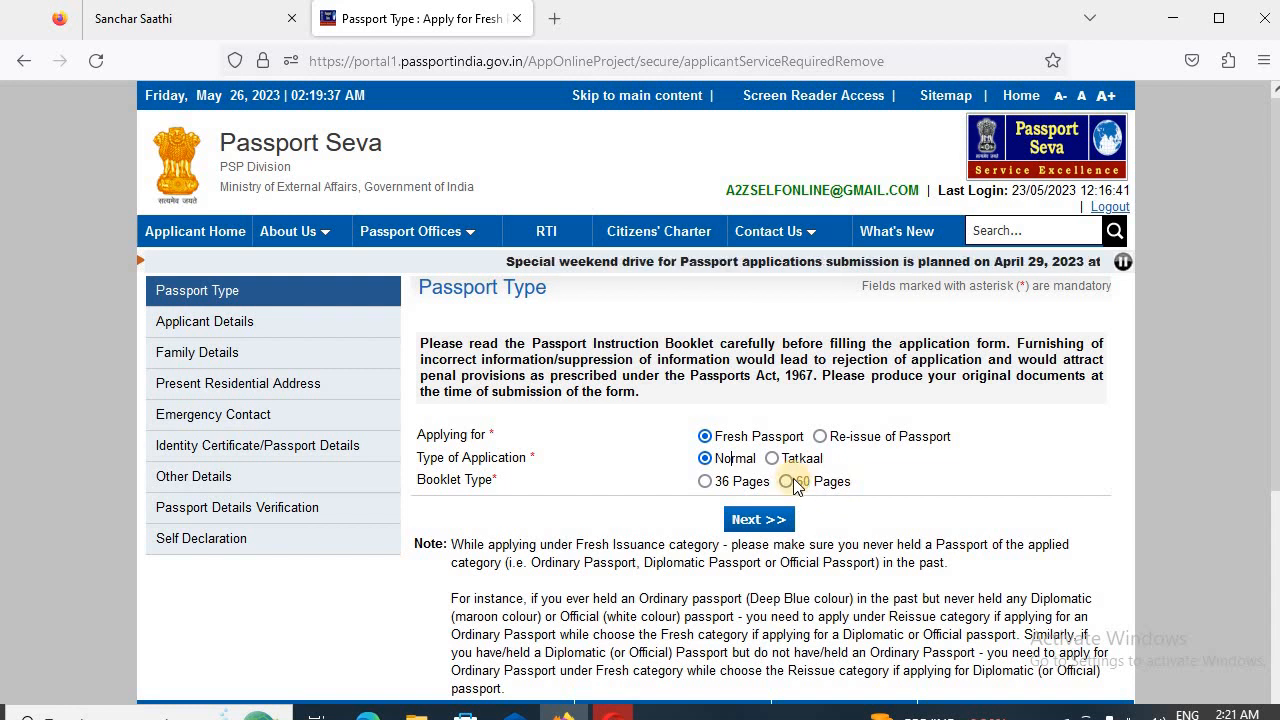
click(742, 481)
click(764, 522)
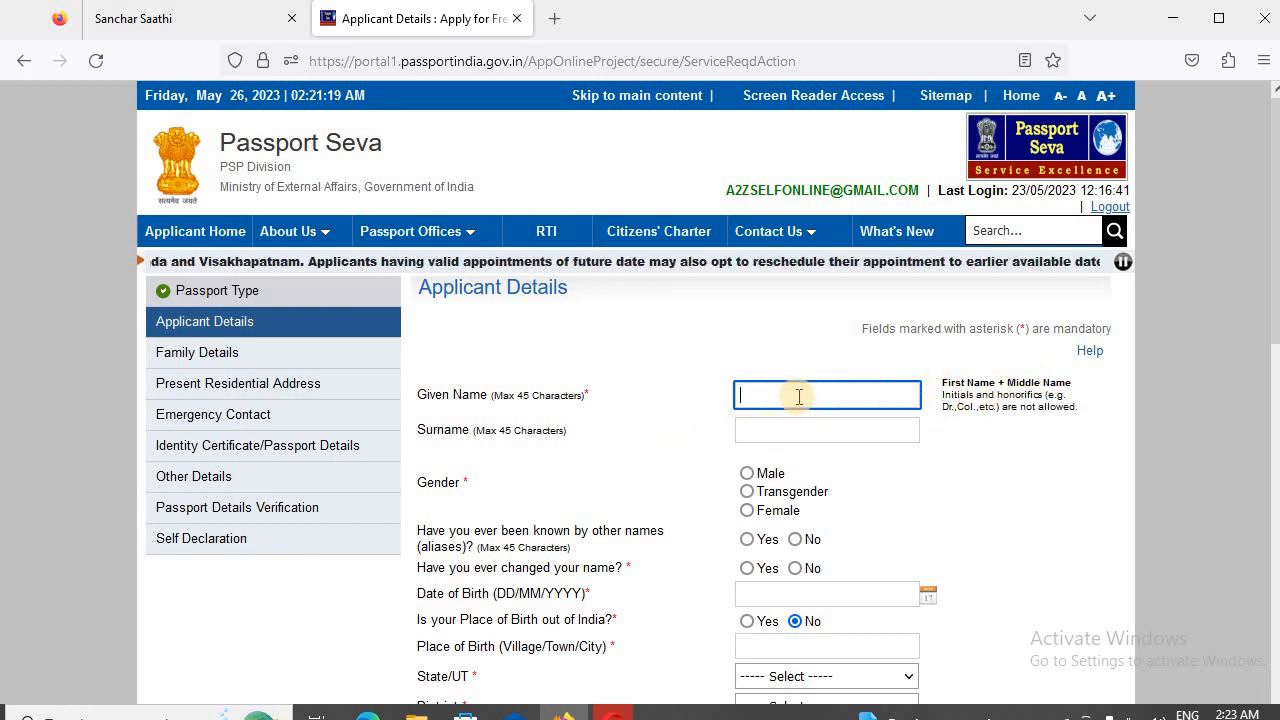
- Enter the applicant's given name and surname, and set the gender to Male
key(Tab)
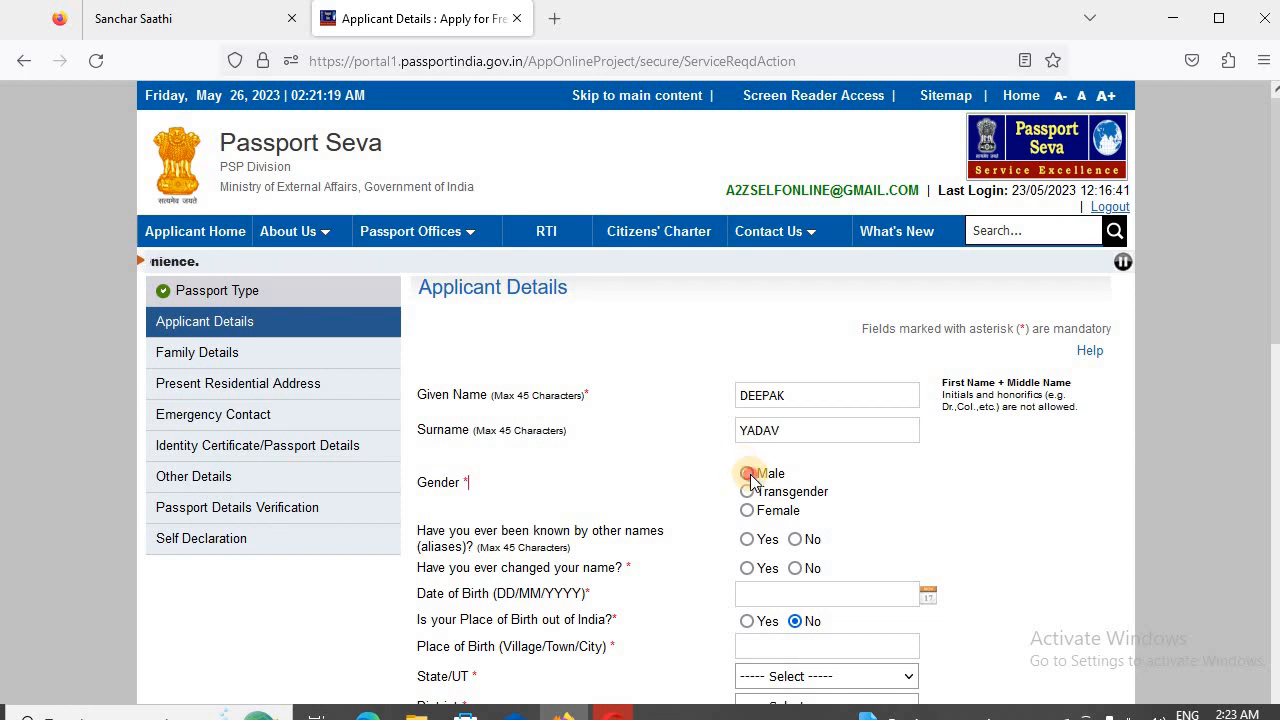
click(748, 474)
- Answer No to being known by other names and No to ever having changed the name
scroll(800, 515, down, 2)
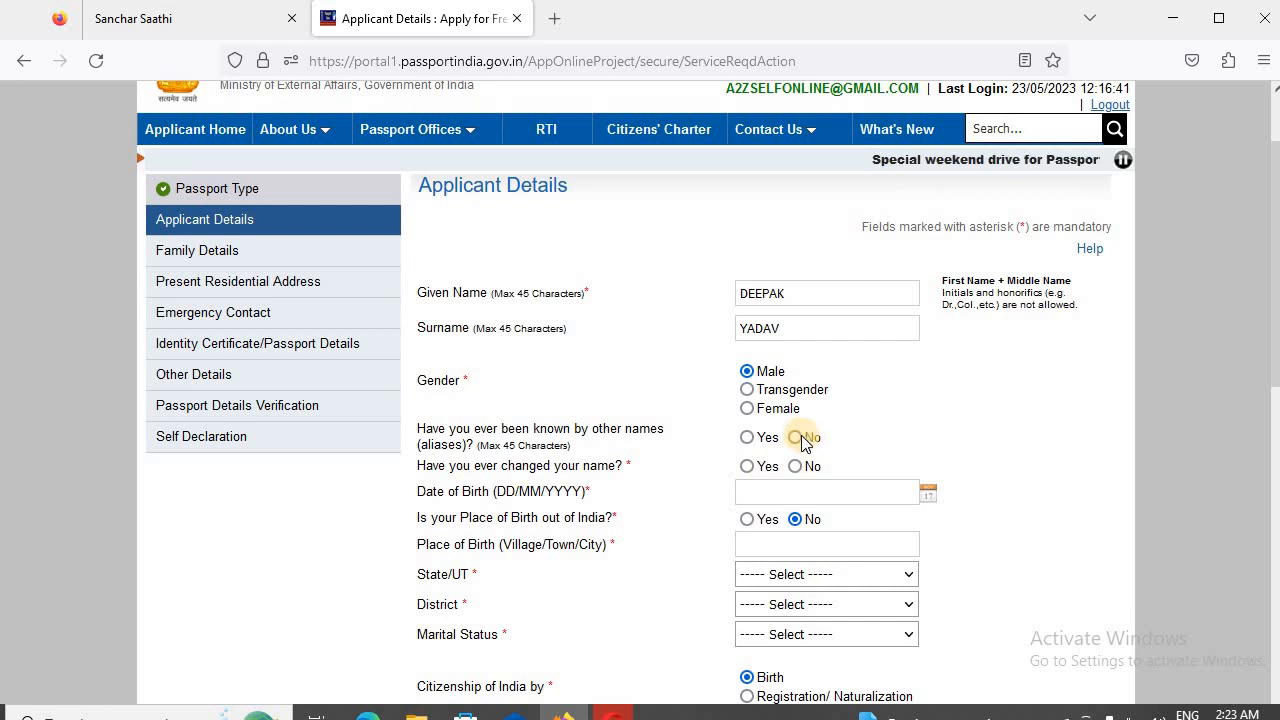
click(800, 438)
click(800, 467)
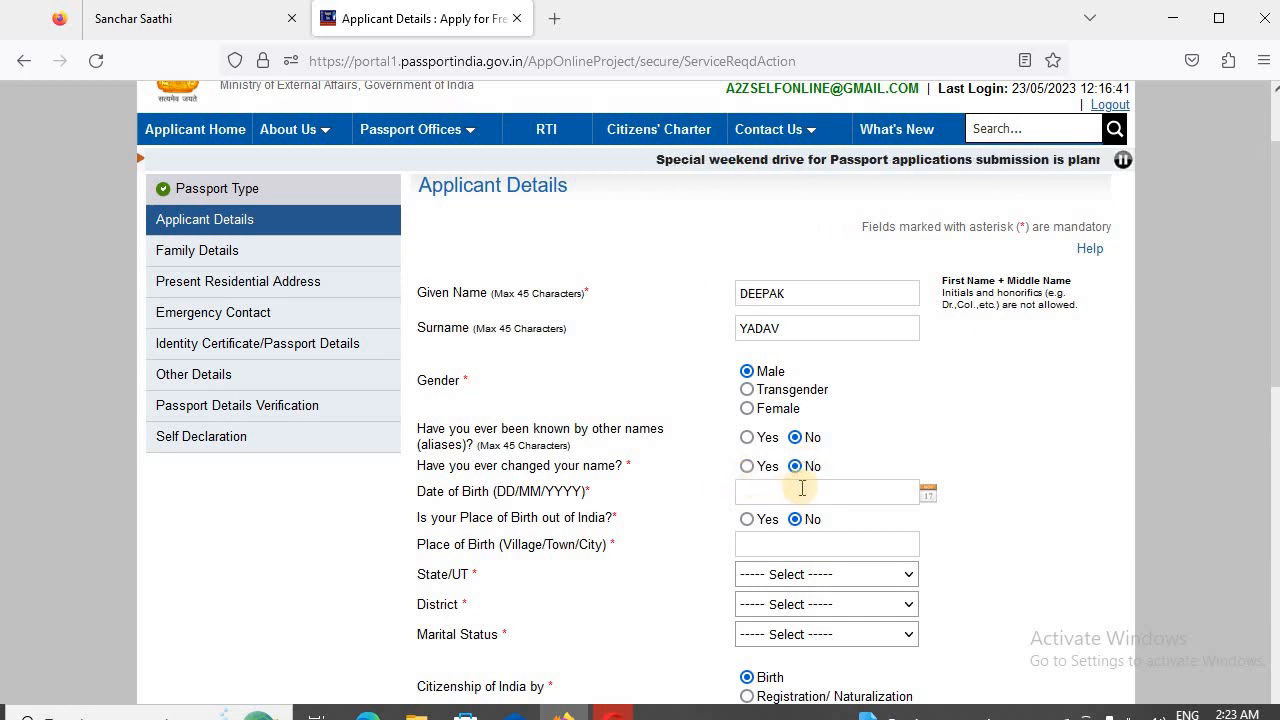
- Enter the date of birth, set the place of birth to AZAMGARH, Uttar Pradesh, Azamgarh district, and the marital status to Single
click(798, 487)
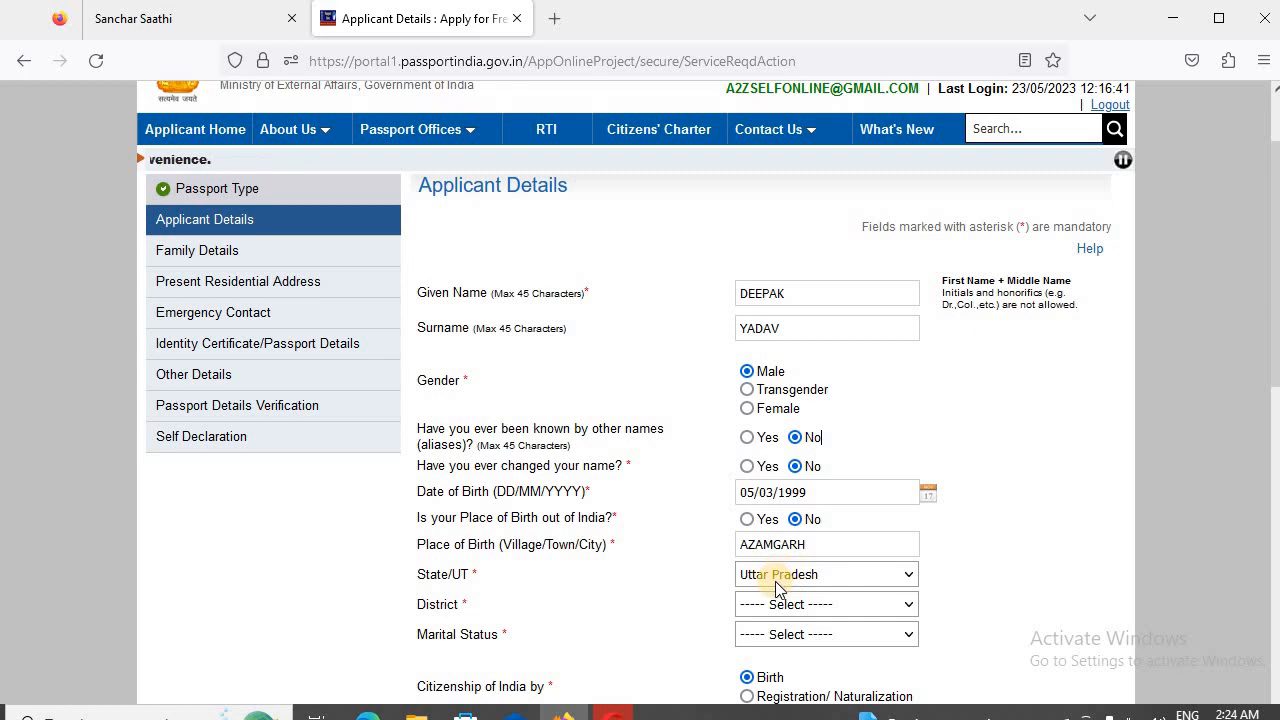
click(808, 604)
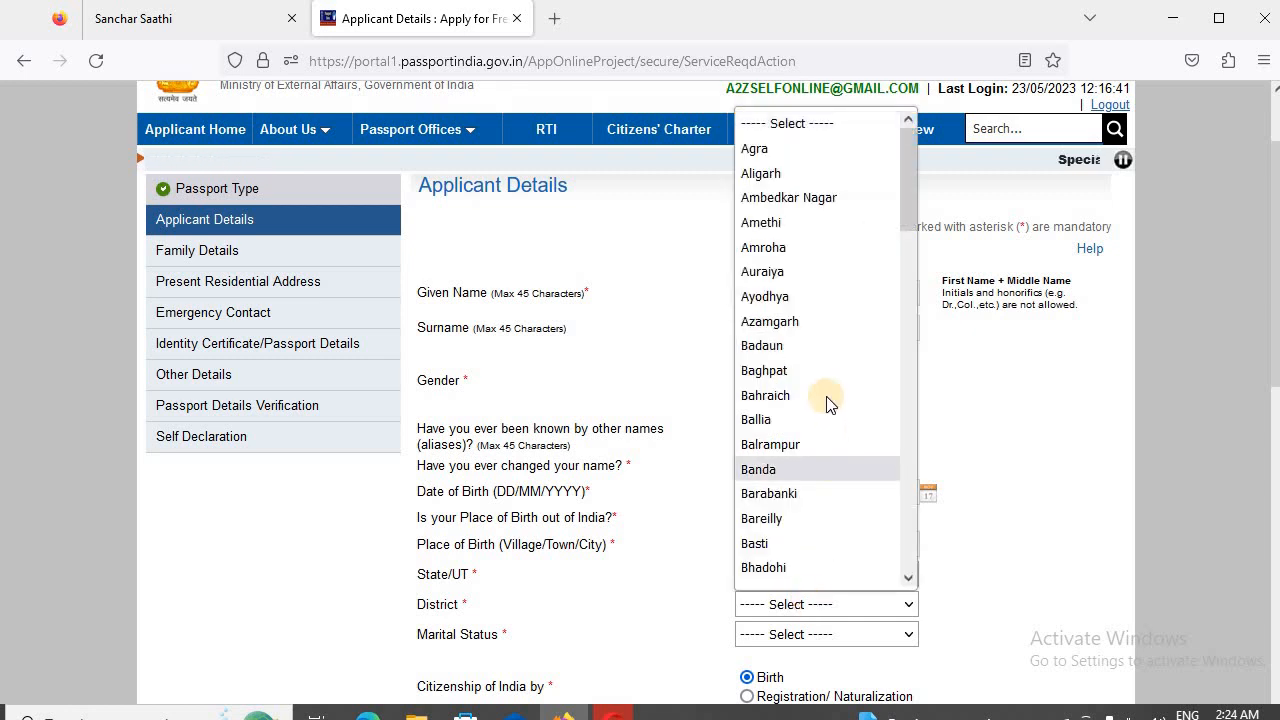
click(795, 322)
click(859, 634)
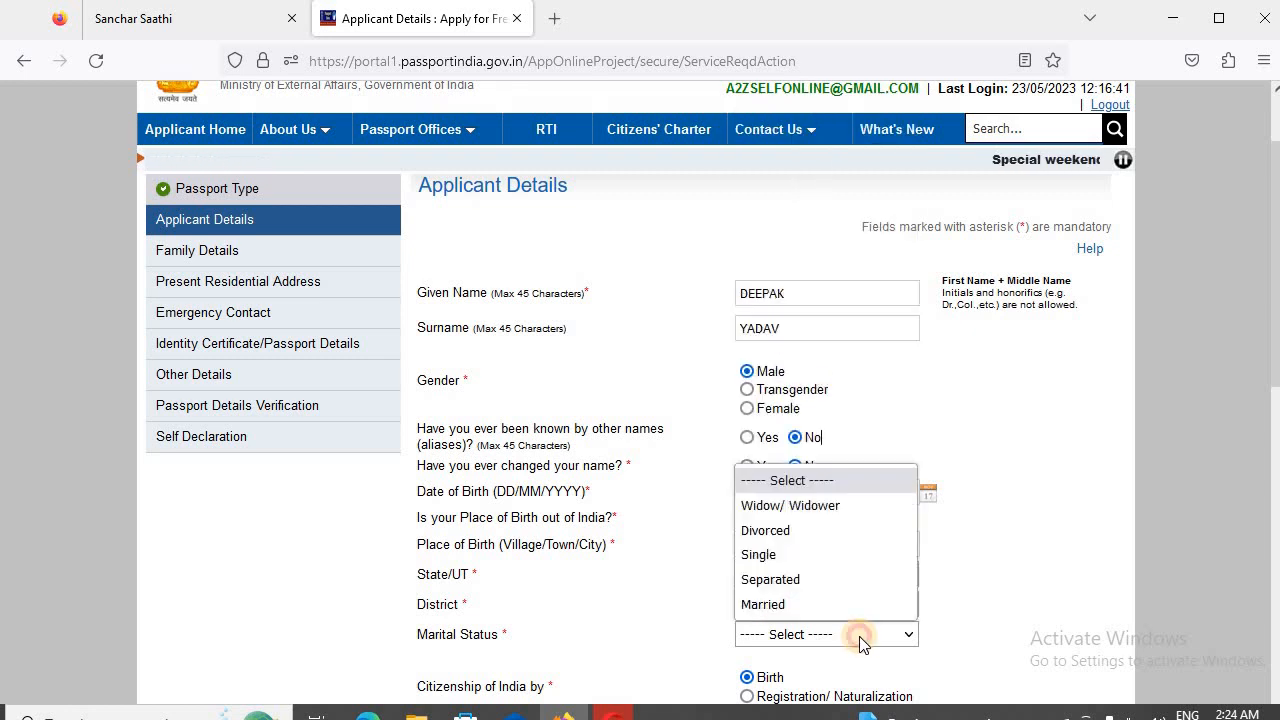
click(817, 555)
- Set employment to Self Employed, government-servant parent or spouse to No, and educational qualification to 10th Pass And Above with Non-ECR eligibility Yes
scroll(809, 570, down, 3)
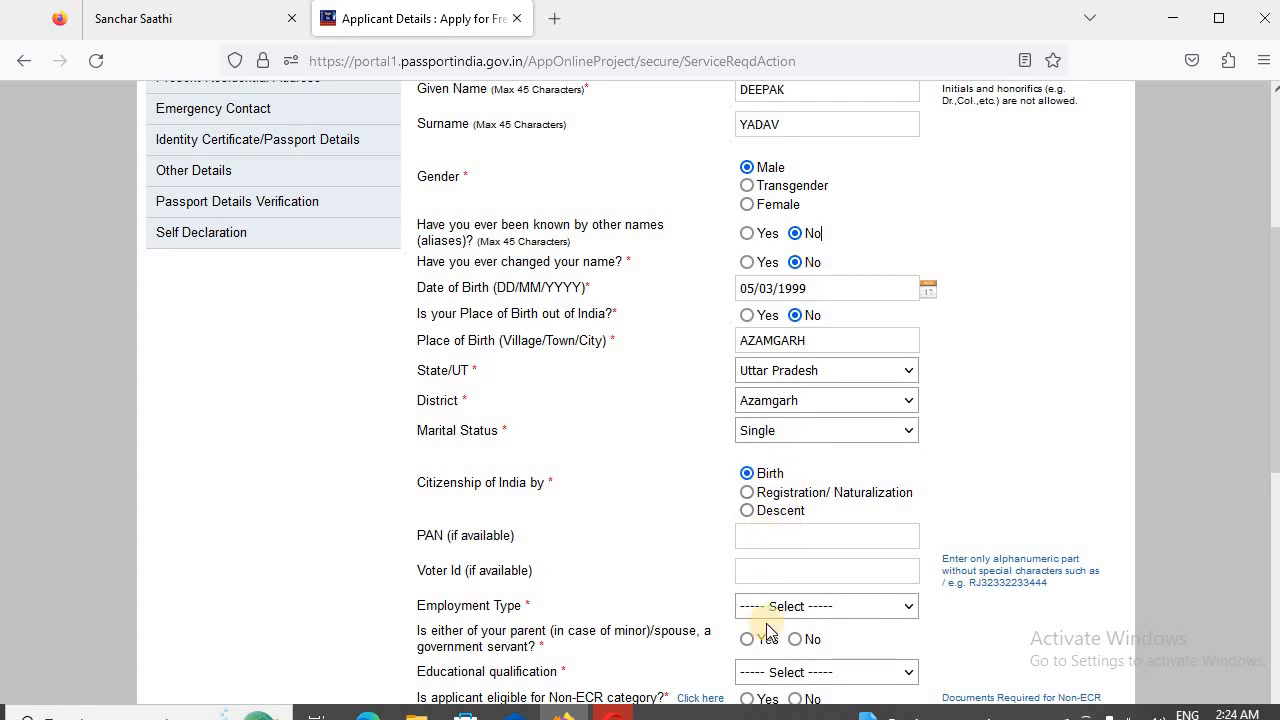
click(781, 536)
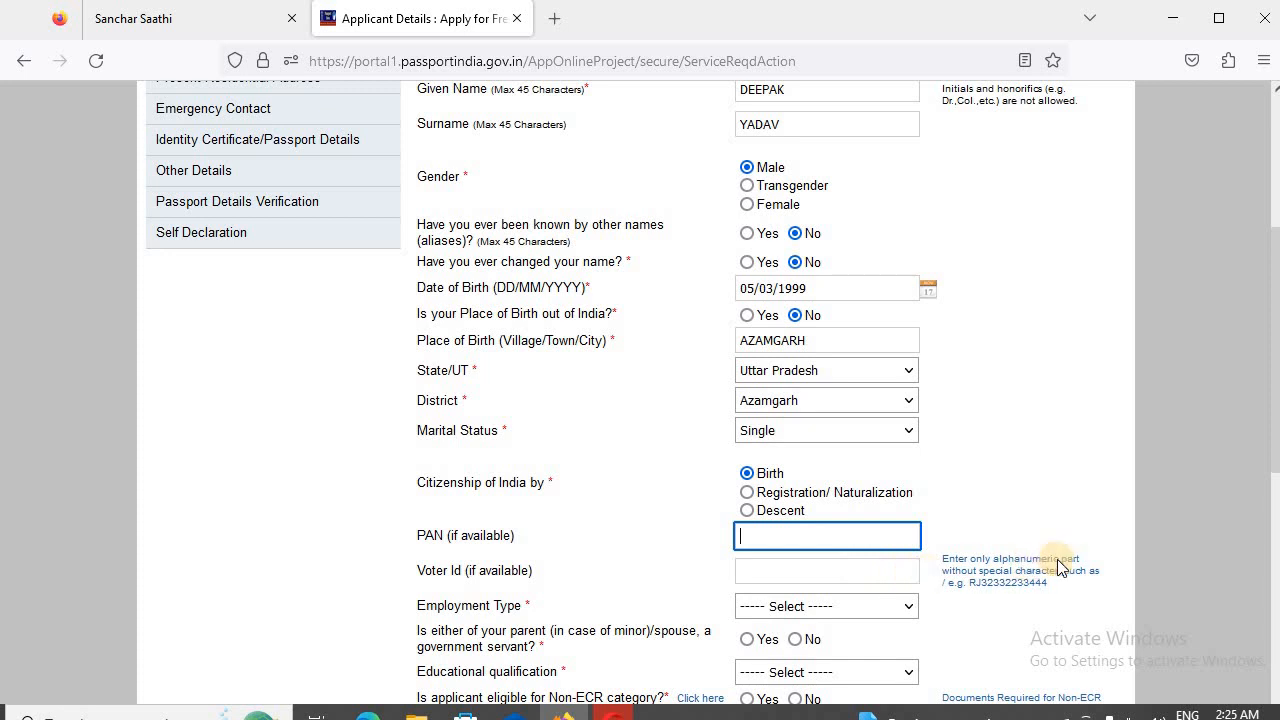
scroll(1057, 559, down, 2)
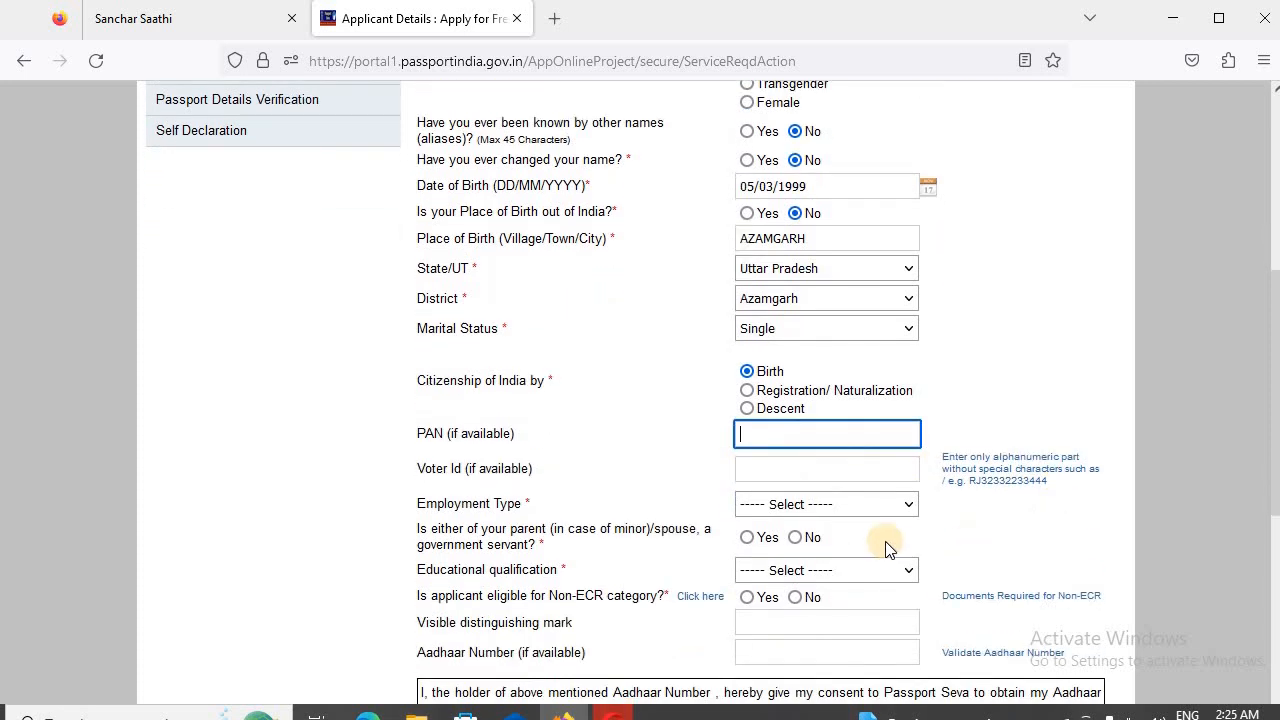
click(812, 507)
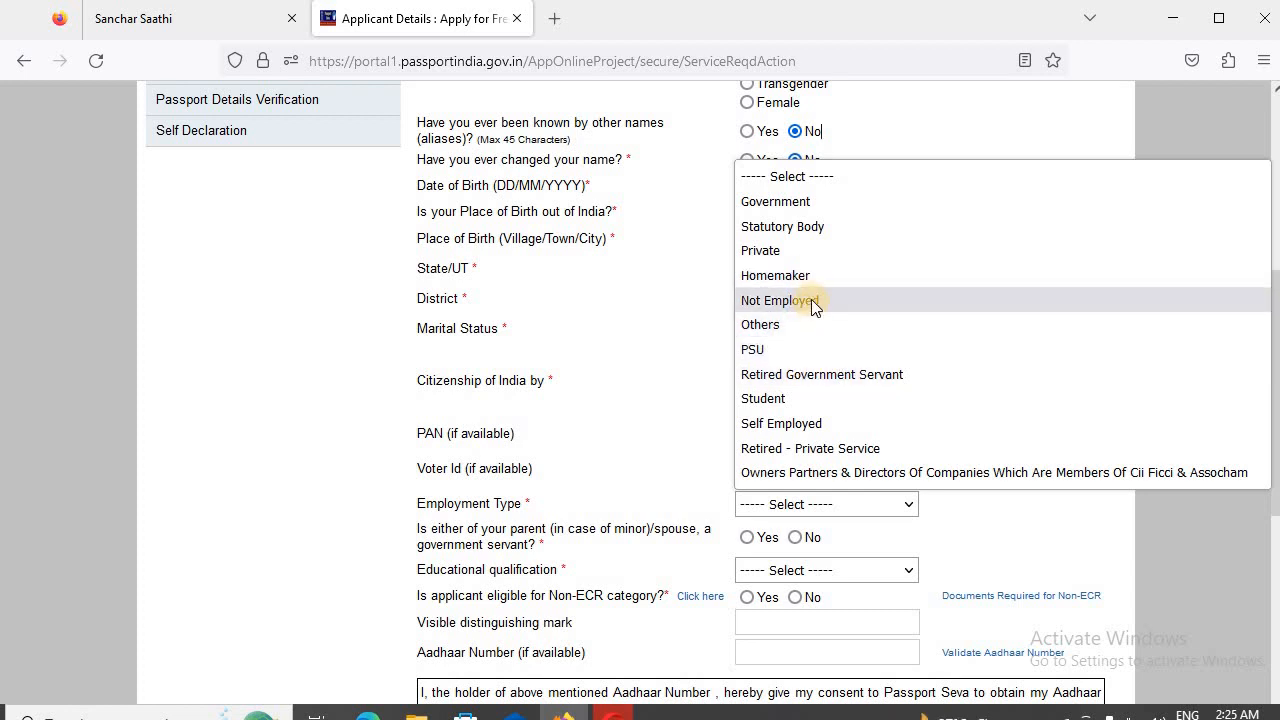
click(793, 424)
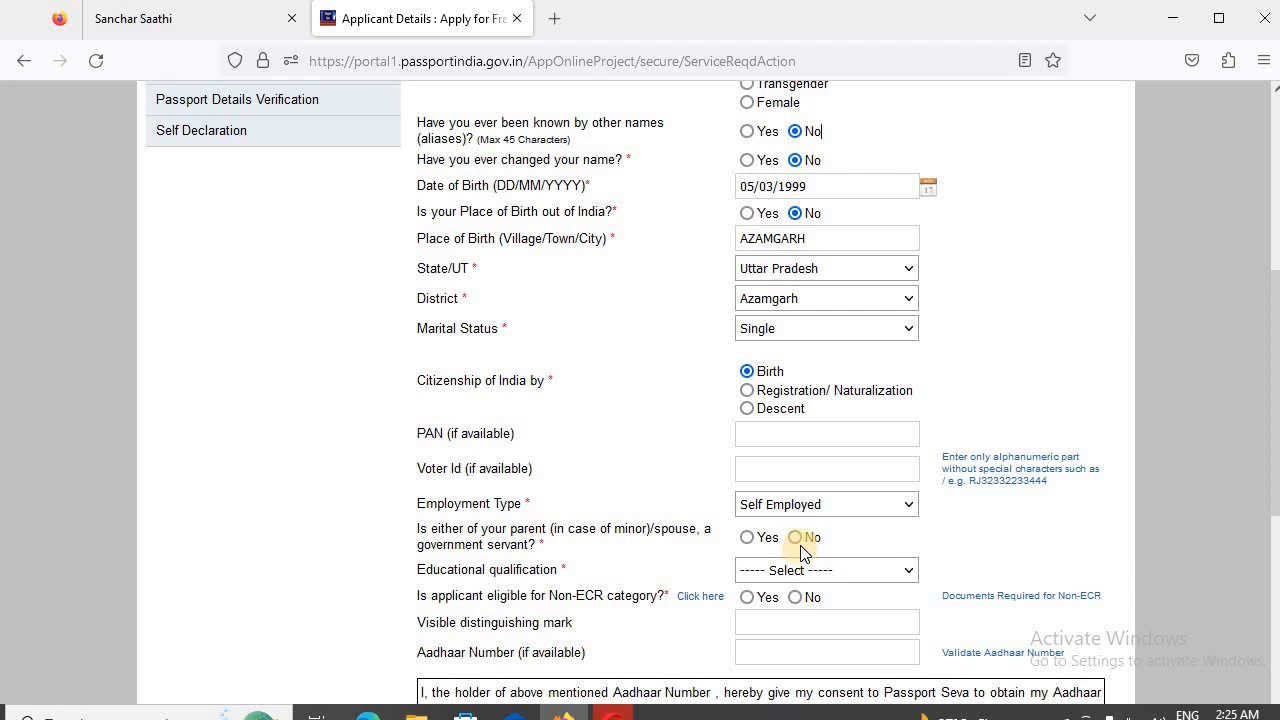
click(797, 539)
click(801, 570)
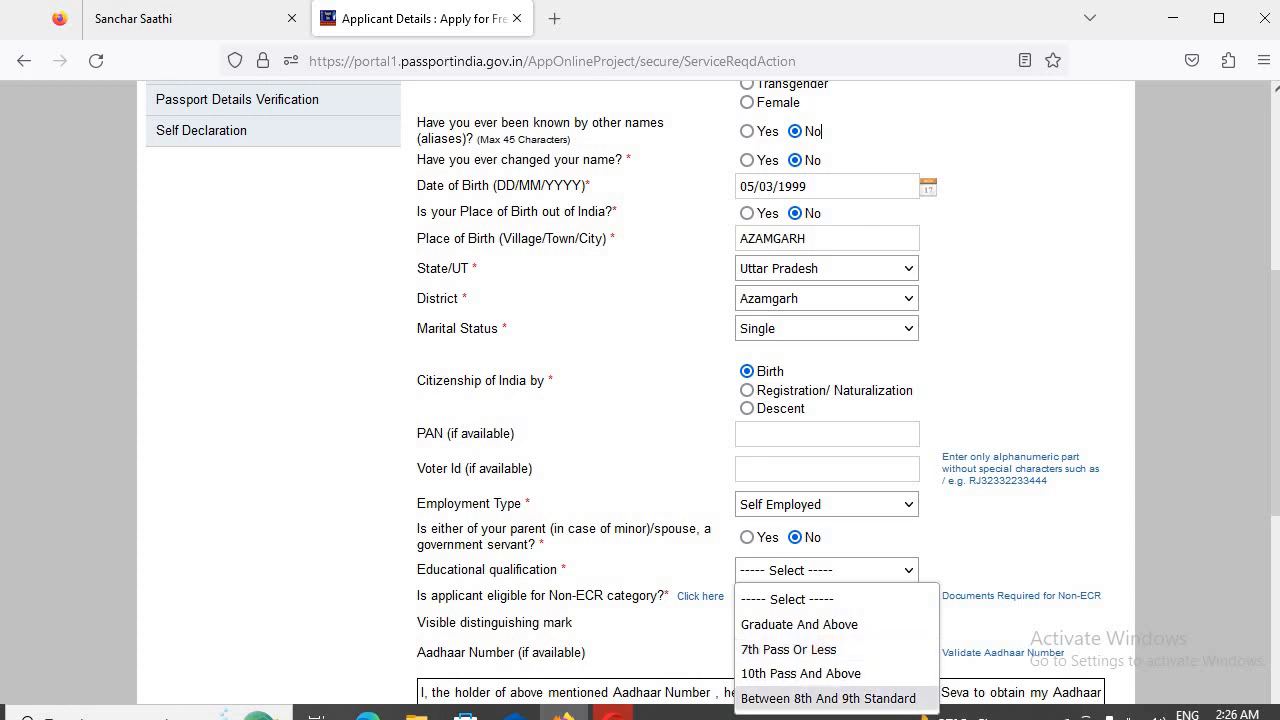
click(878, 684)
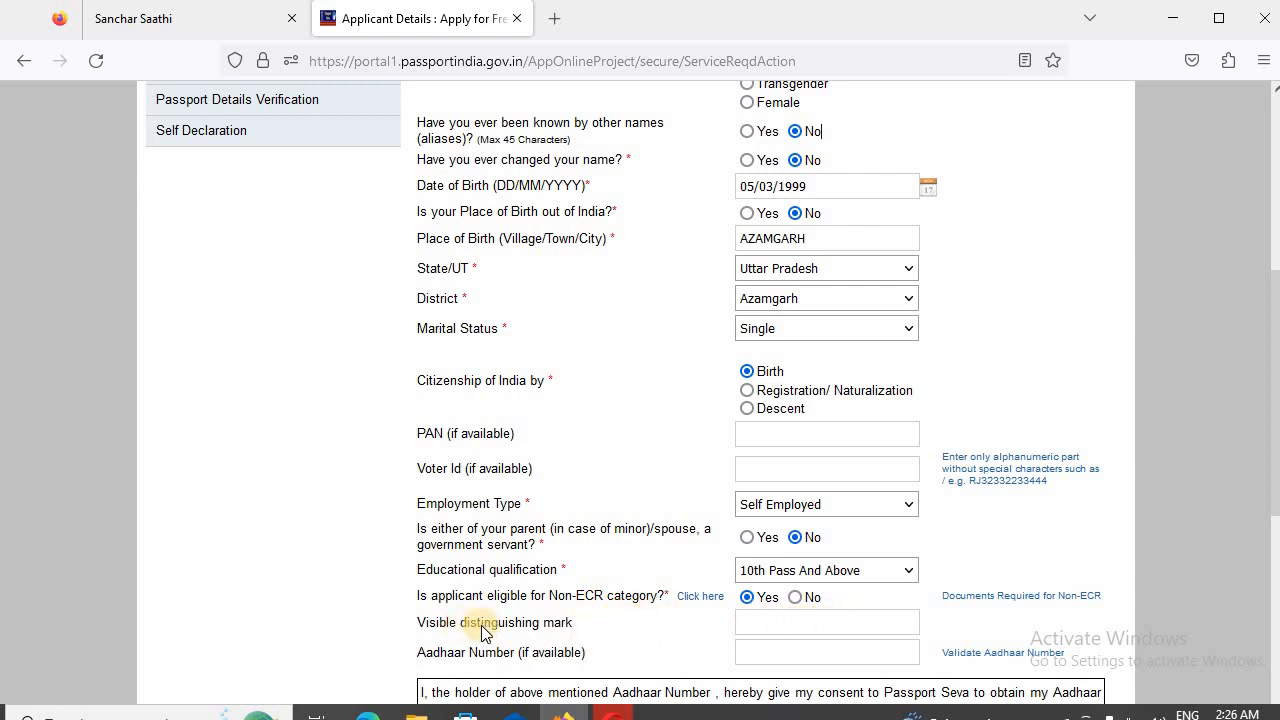
- Enter NO as the visible distinguishing mark, fill in the Aadhaar number with consent Yes, and proceed to Family Details
click(760, 624)
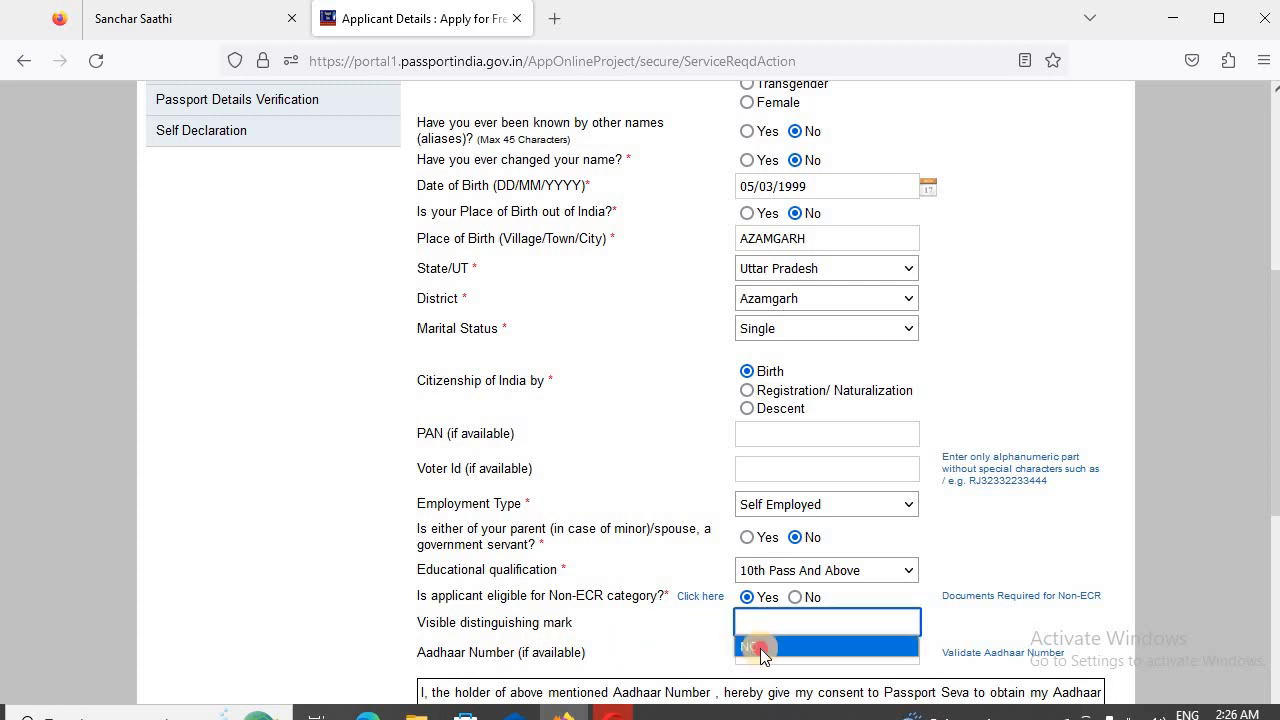
click(760, 648)
scroll(790, 620, down, 2)
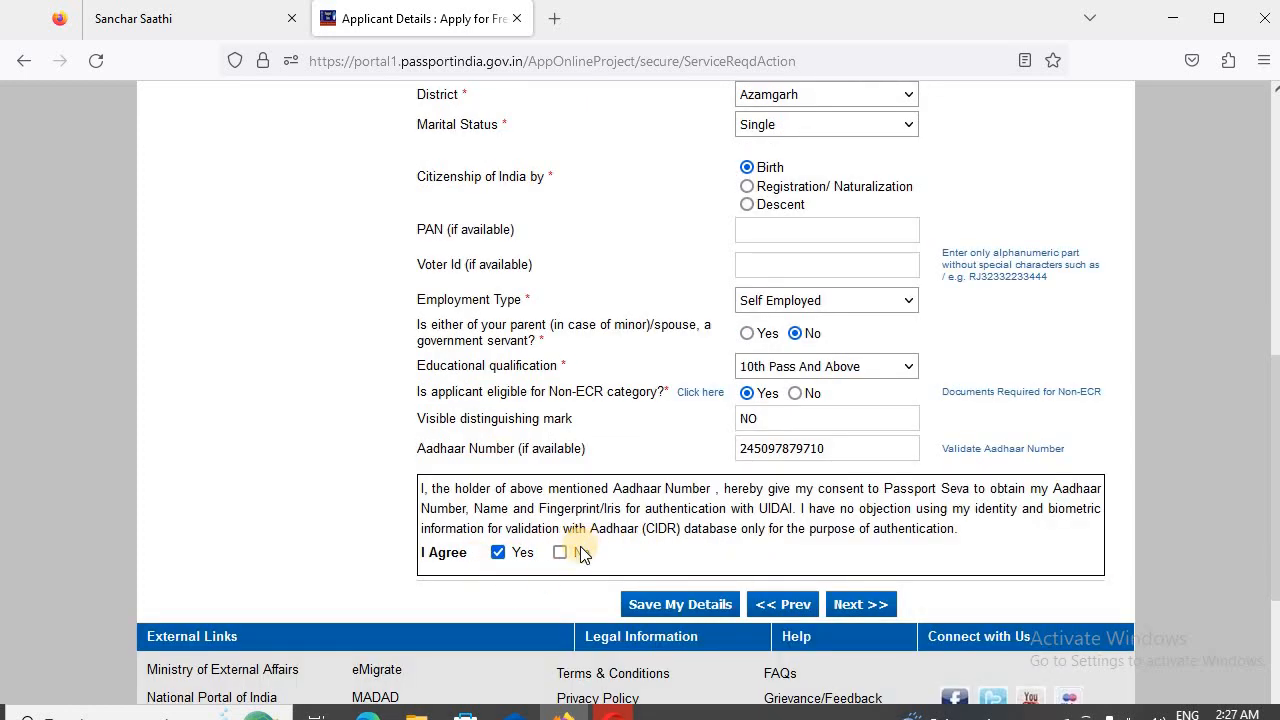
click(845, 605)
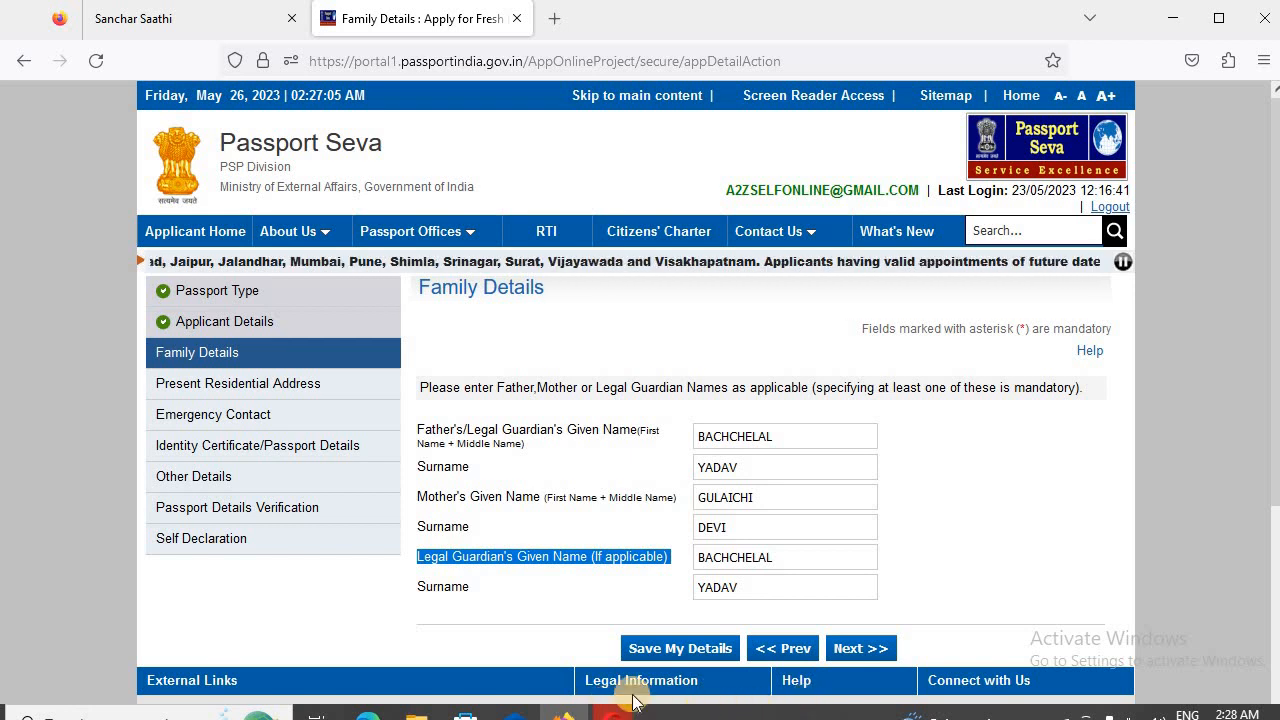
- Complete the father's, mother's and legal guardian's names and proceed to Present Residential Address
click(700, 557)
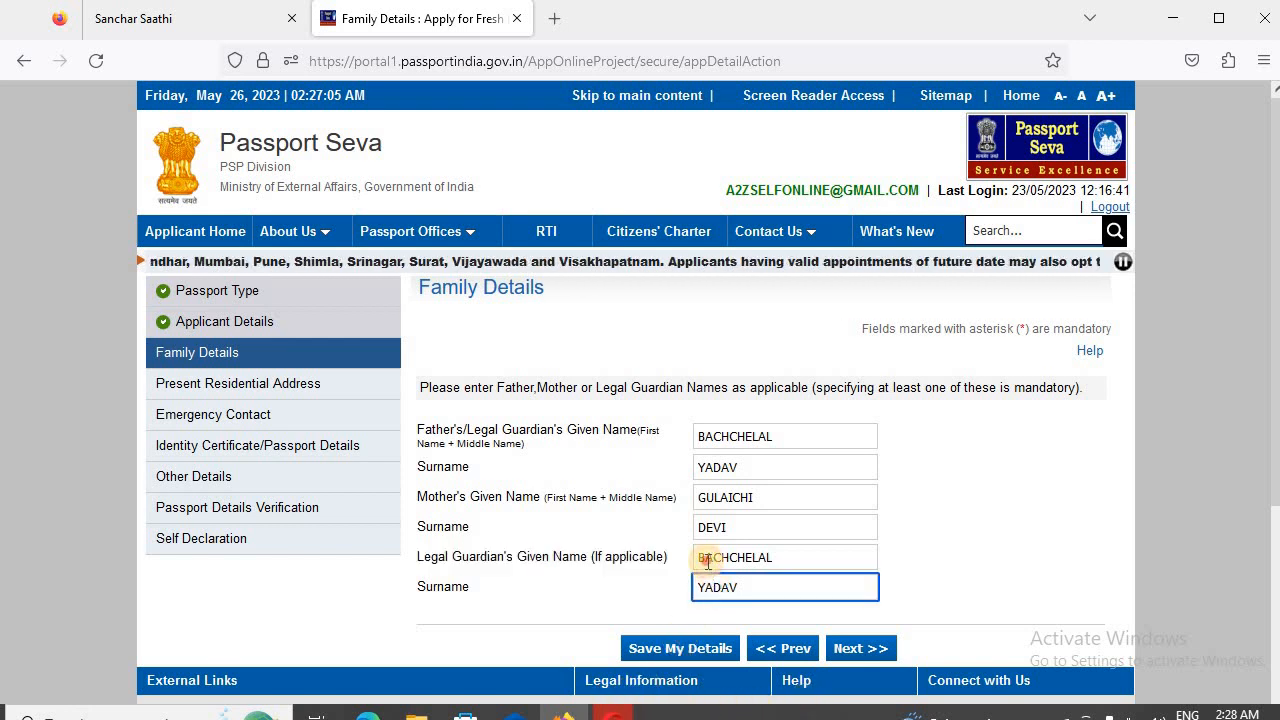
drag(704, 557, 792, 575)
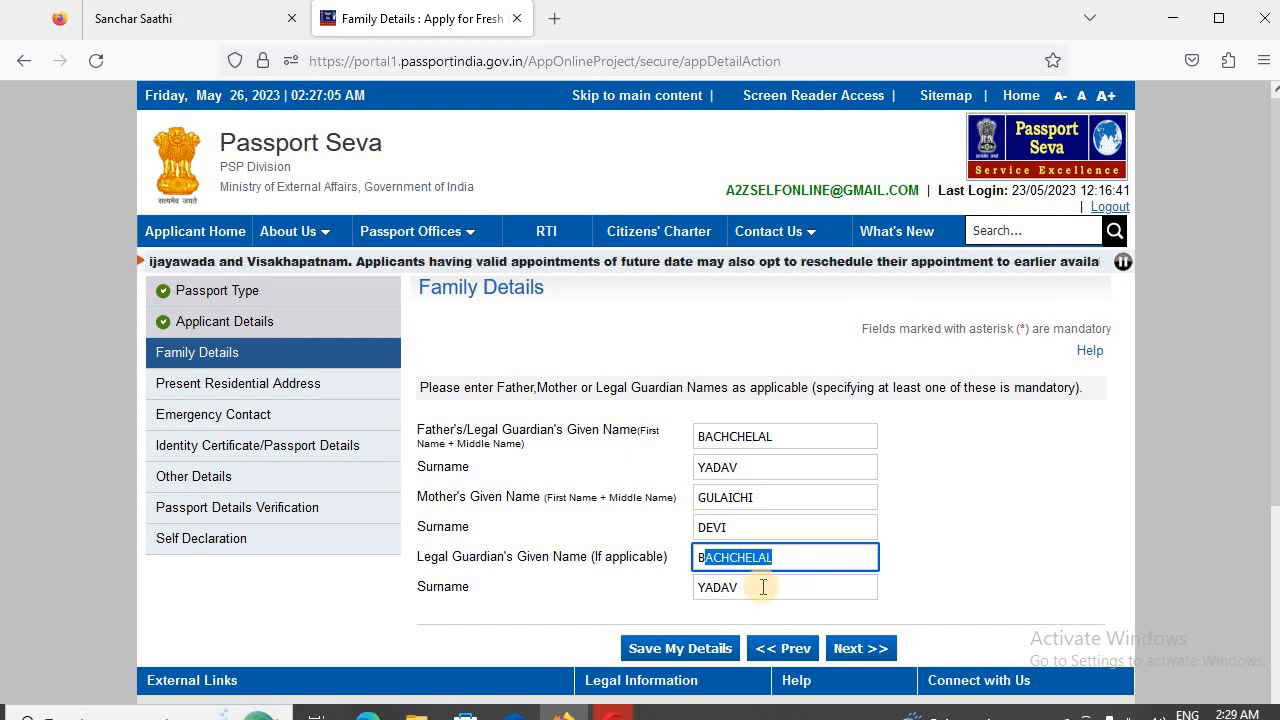
click(860, 648)
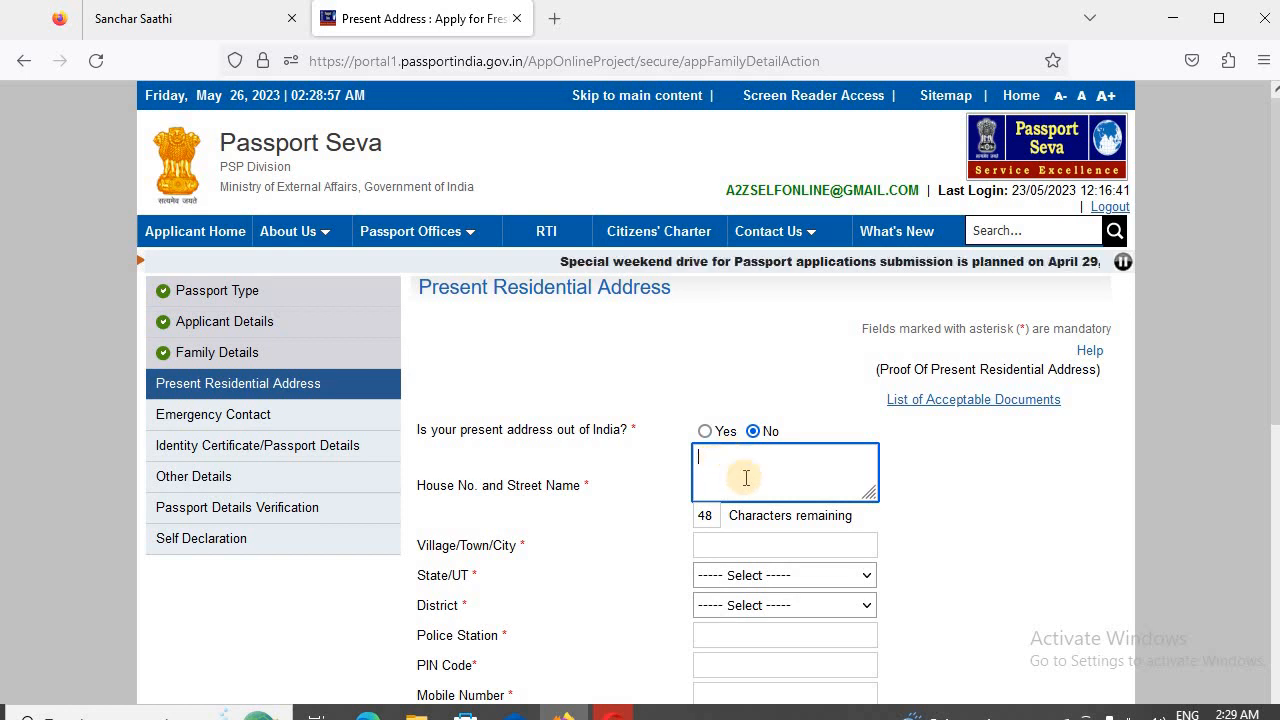
- Fill in the applicant's present residential address, choosing Uttar Pradesh as the state and the applicant's district, and submit the page
click(758, 543)
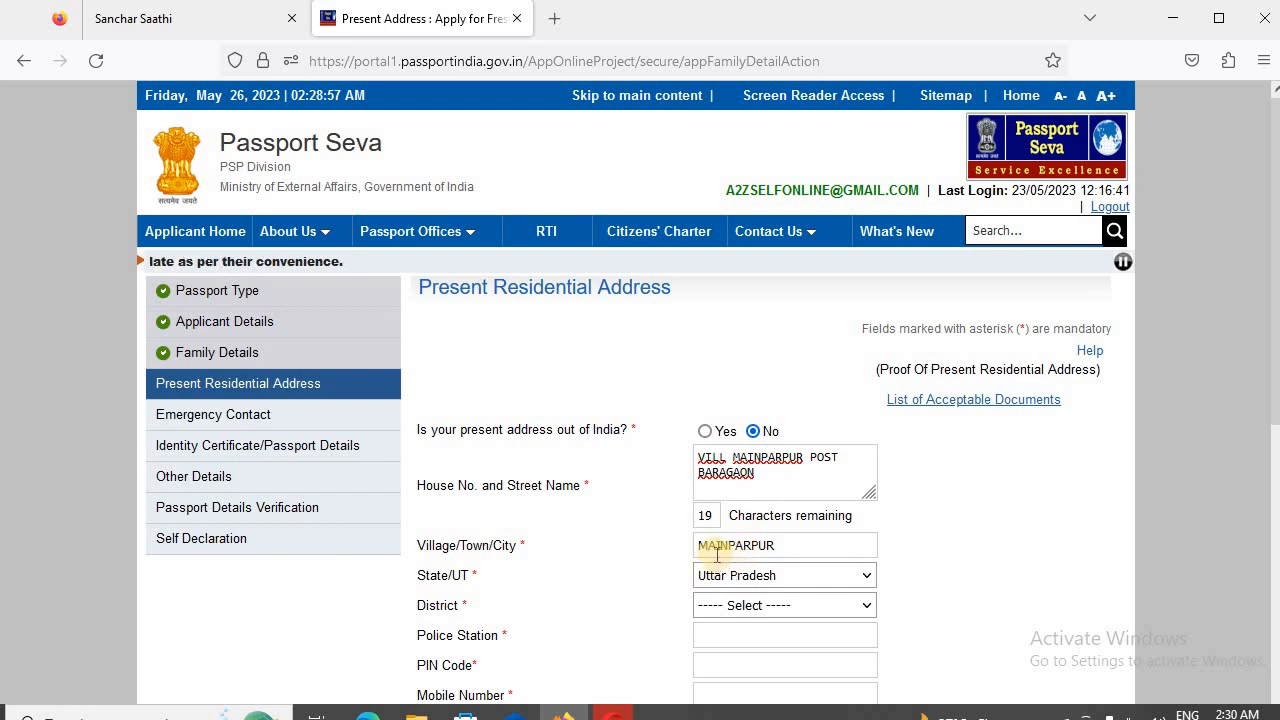
click(791, 608)
click(757, 306)
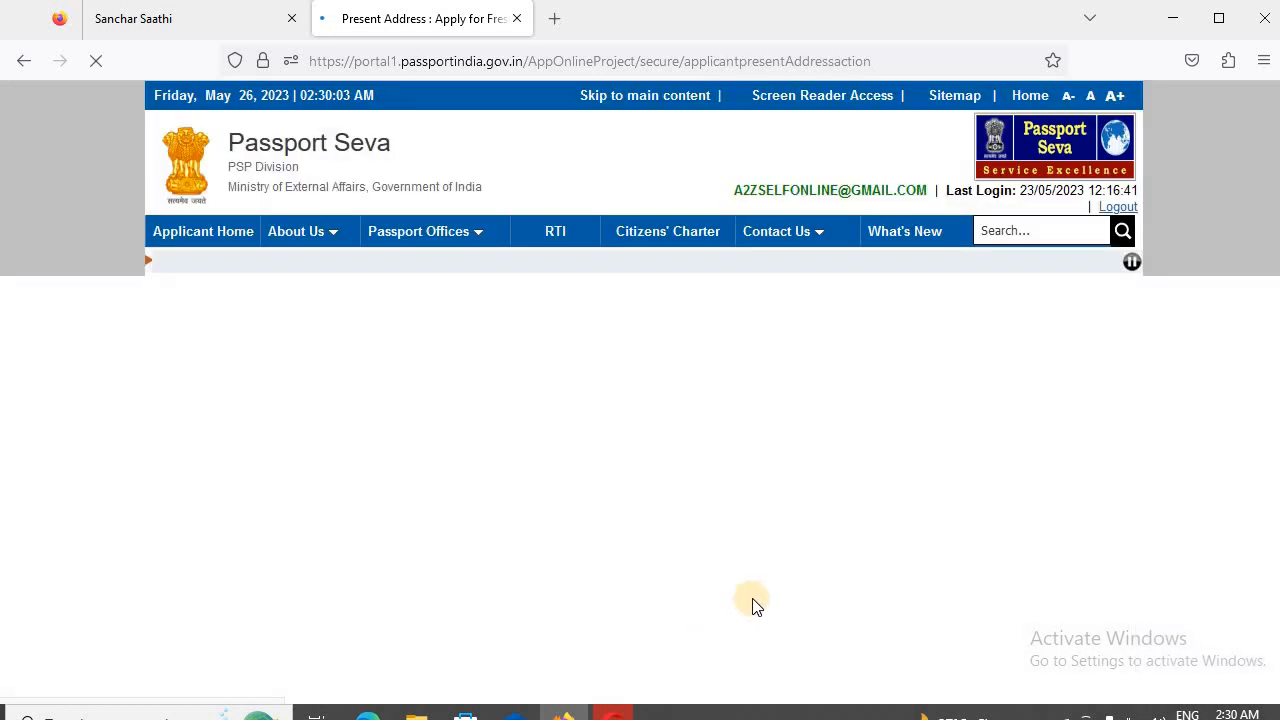
- Choose the applicant's police station and fill in the PIN code, mobile number and e-mail ID for the present address
scroll(787, 592, down, 1)
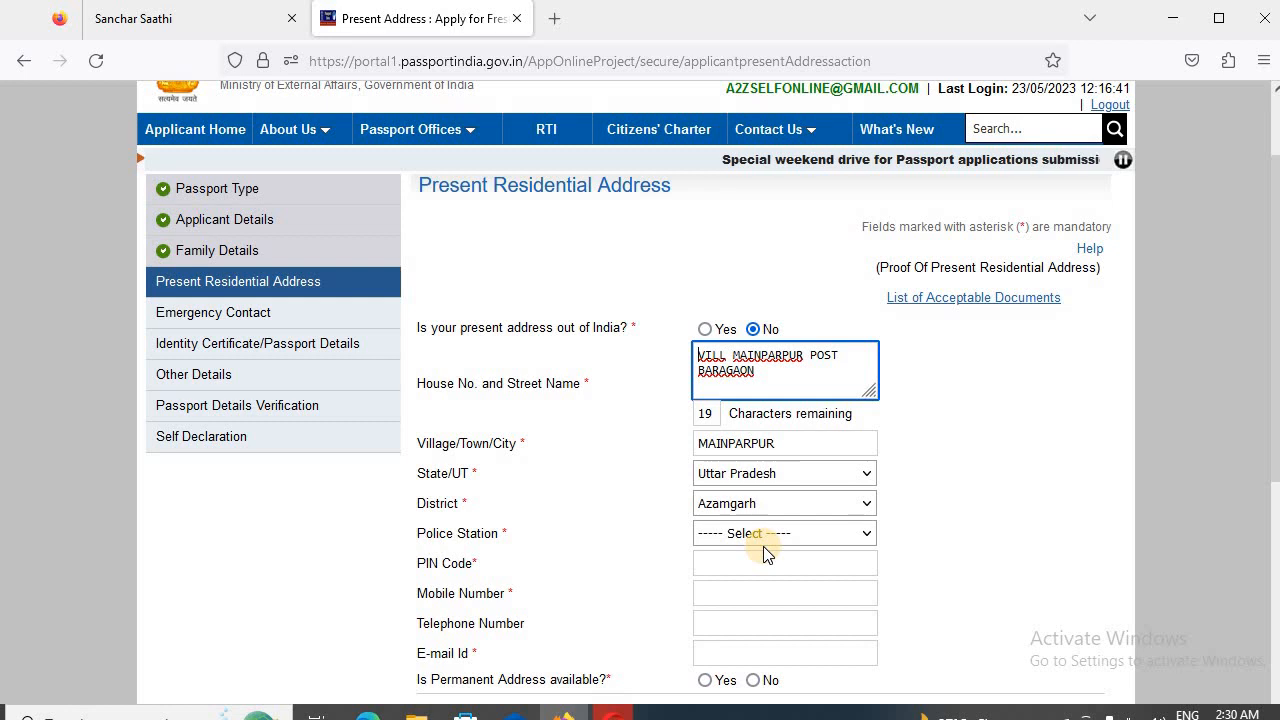
click(782, 532)
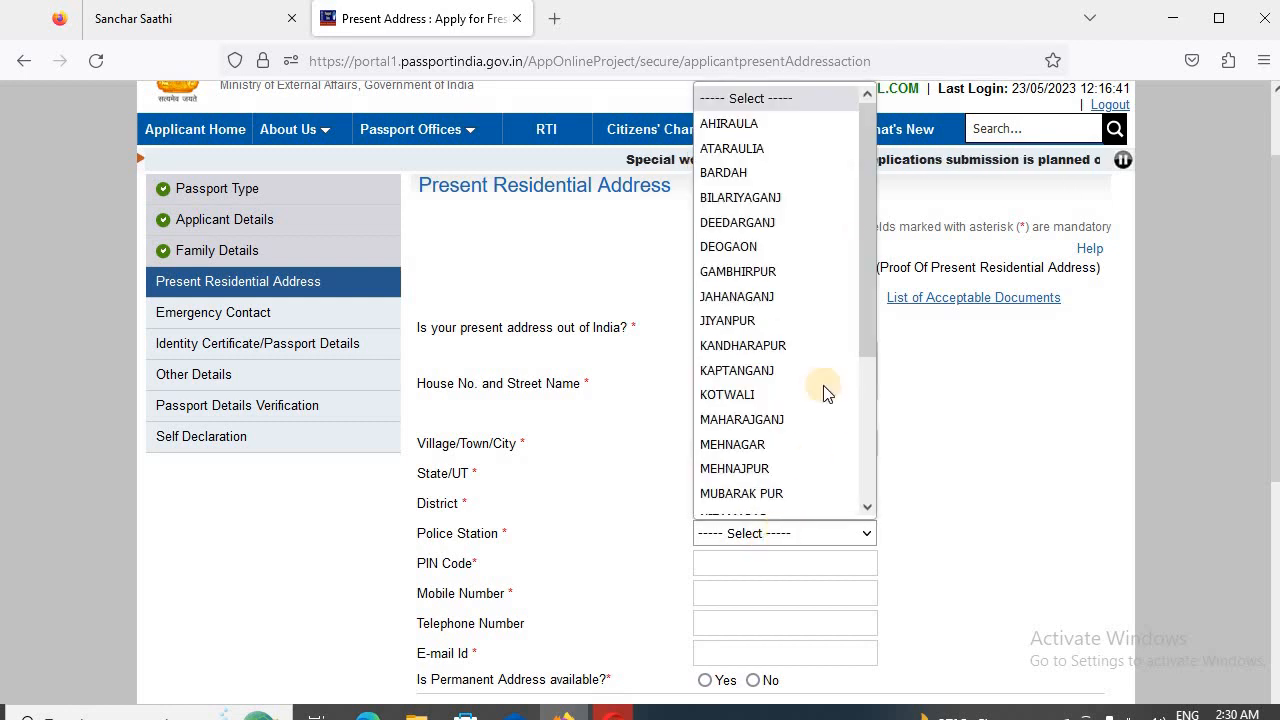
key(n)
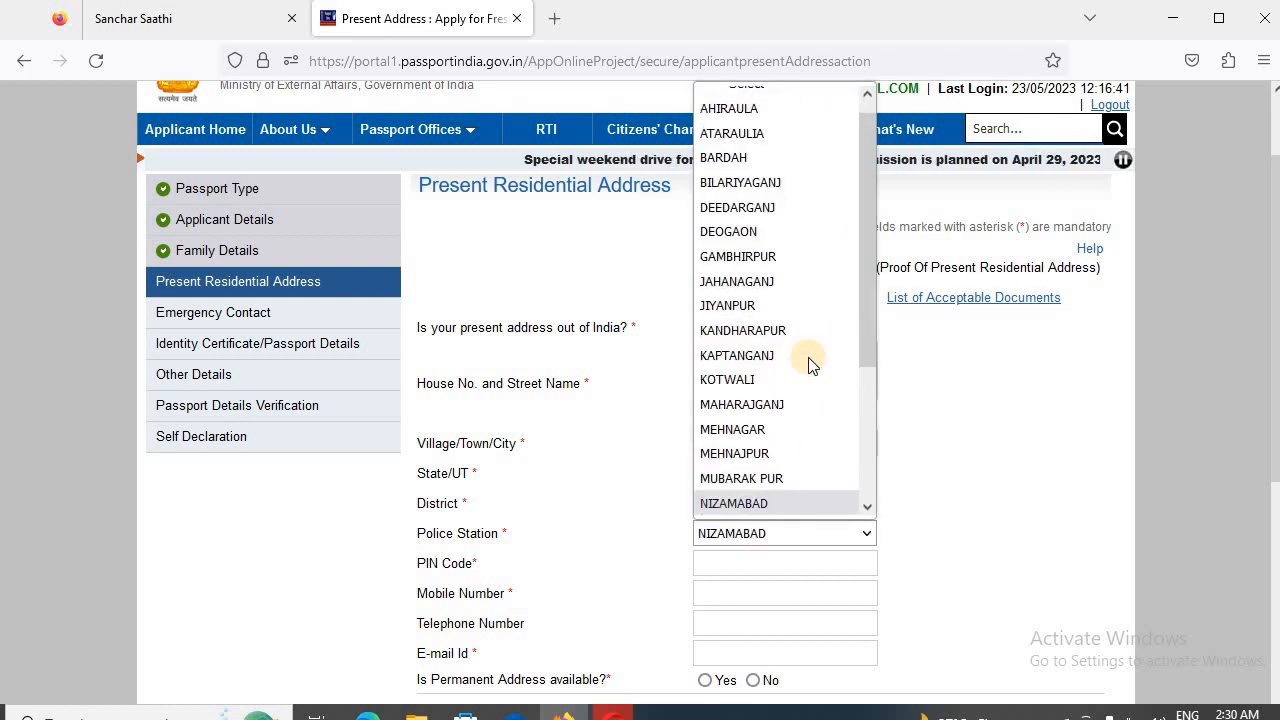
click(994, 511)
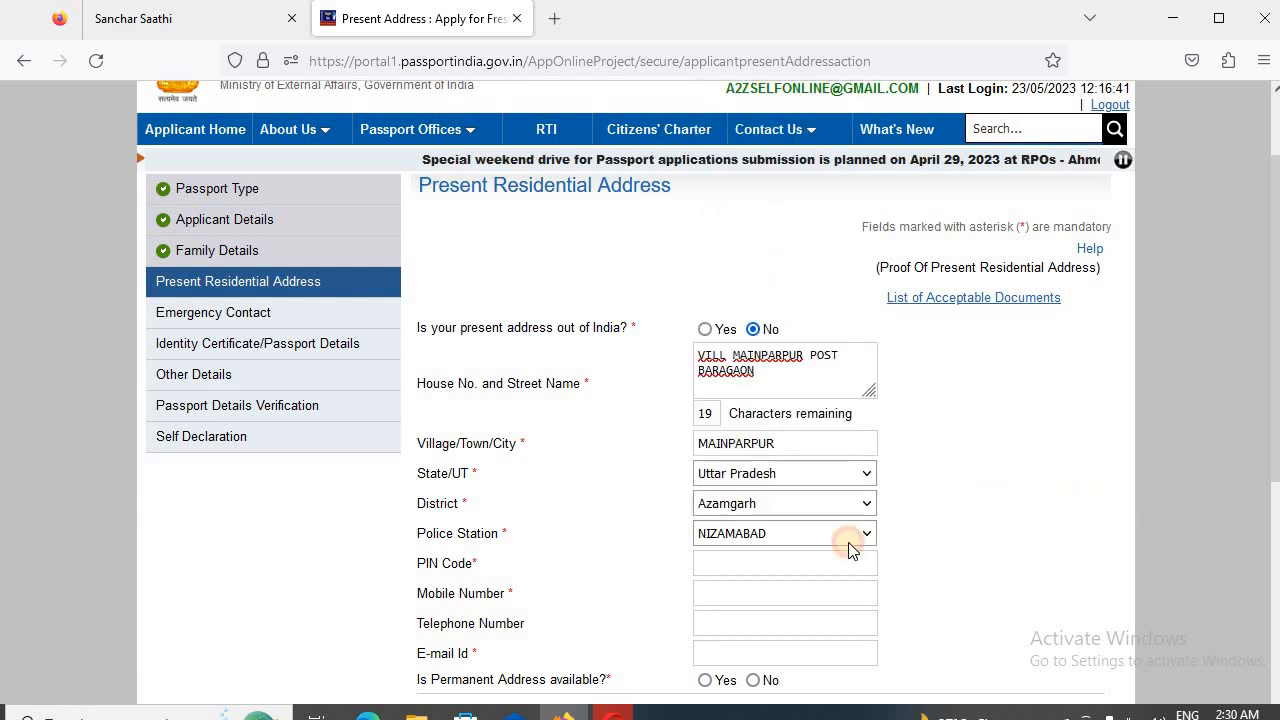
click(785, 561)
click(743, 588)
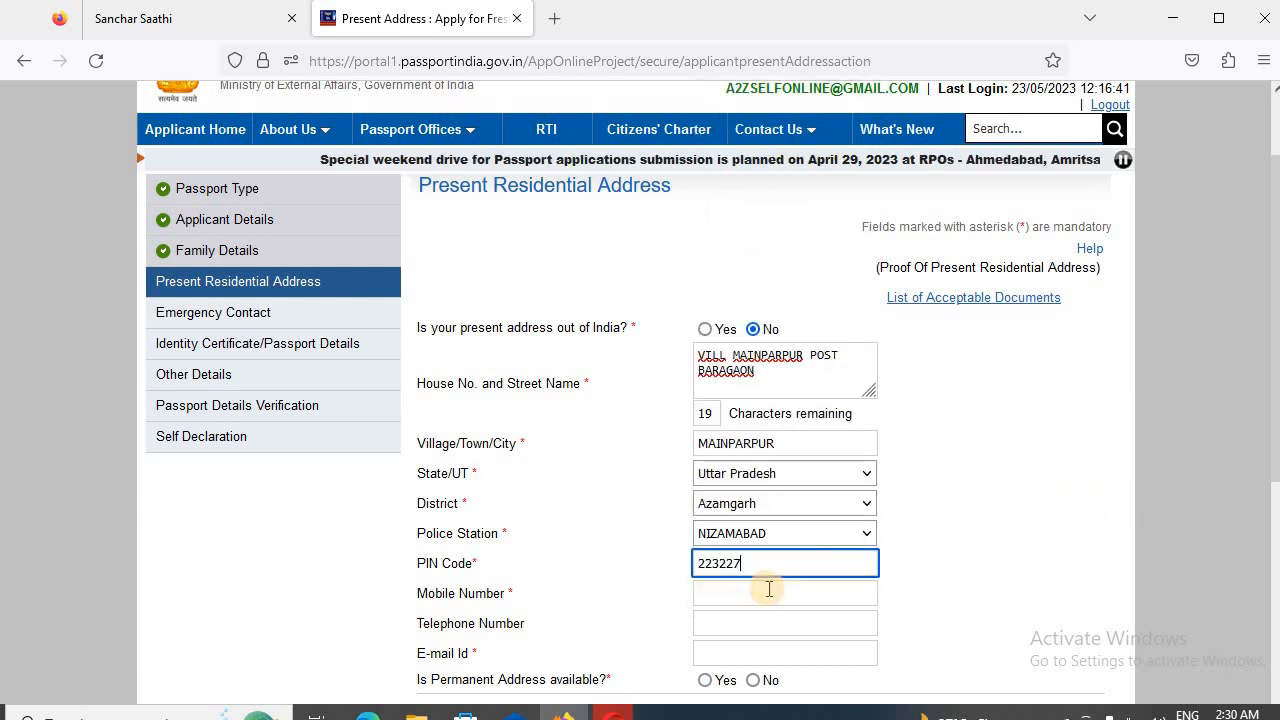
click(769, 591)
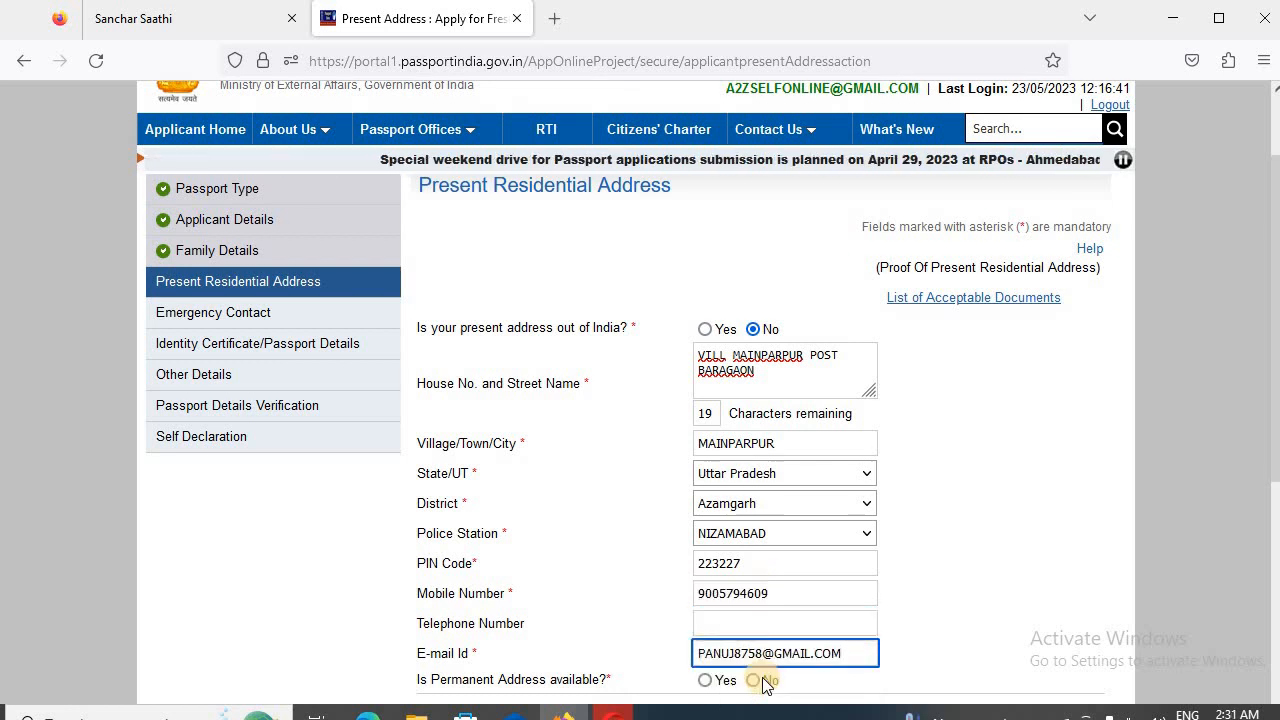
- Set permanent address availability to No and submit the Present Residential Address page
scroll(1051, 665, down, 3)
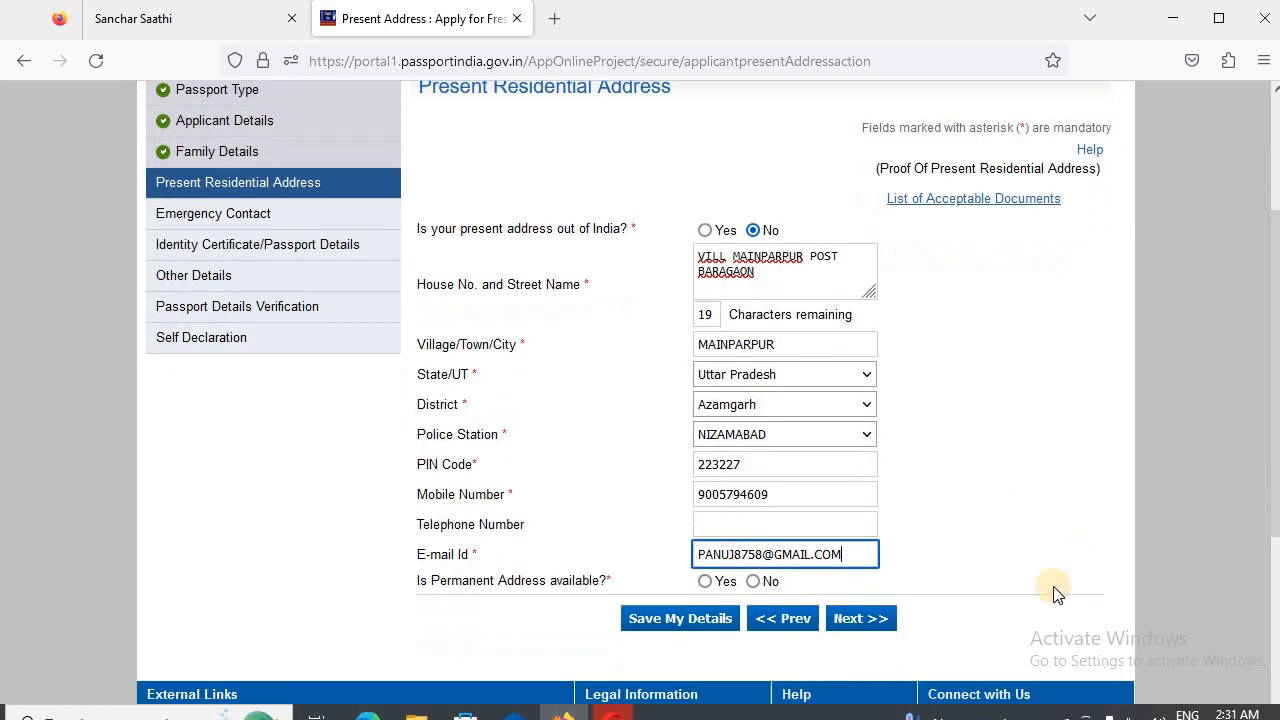
scroll(965, 629, down, 1)
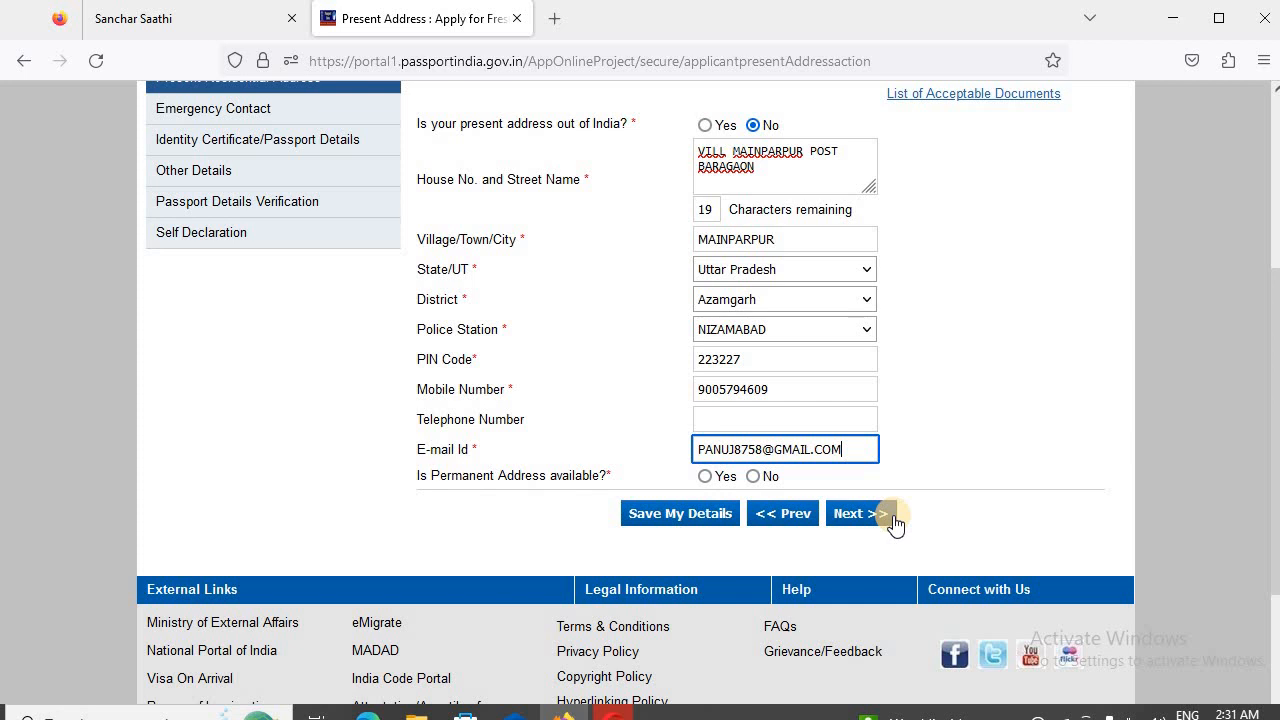
click(754, 477)
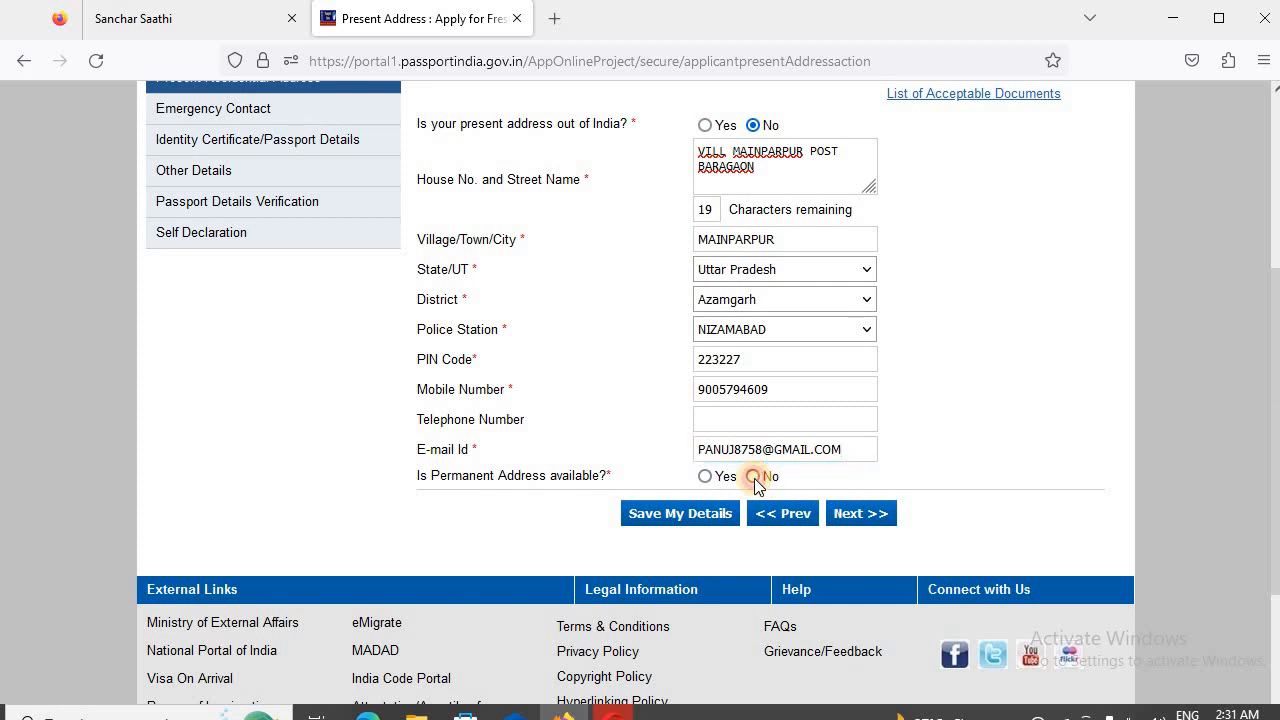
click(868, 514)
scroll(925, 475, down, 5)
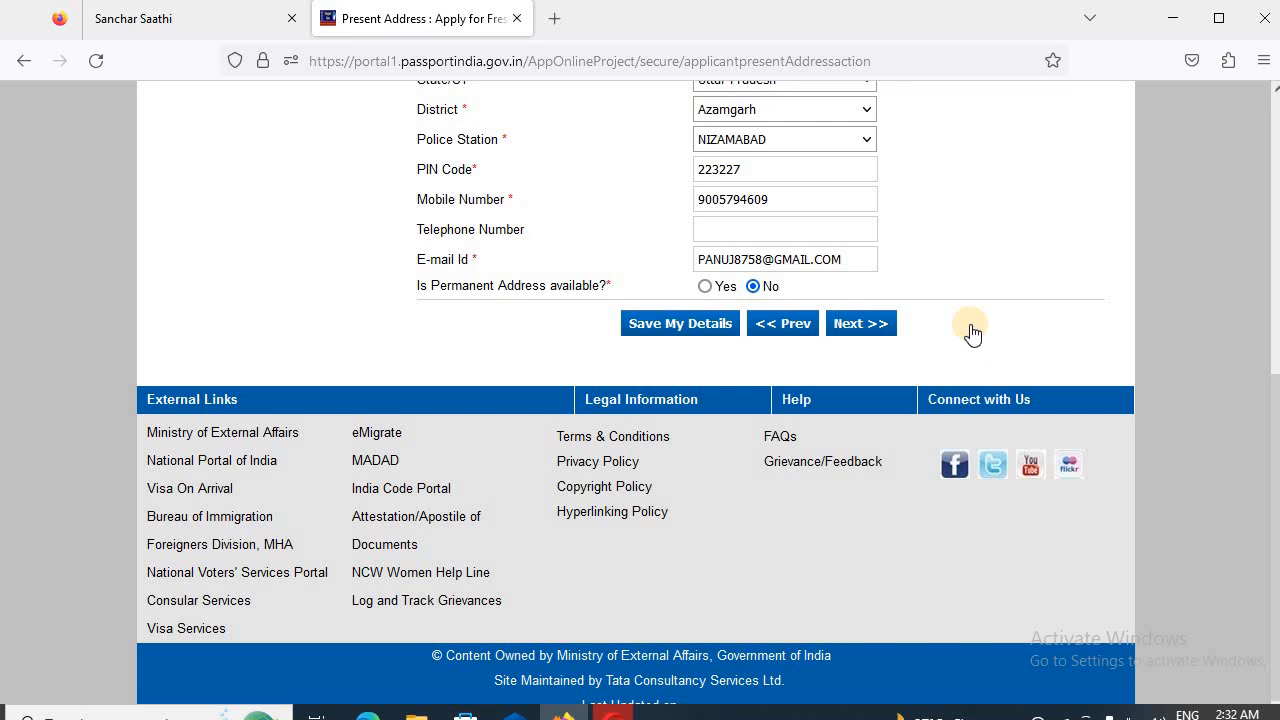
click(870, 325)
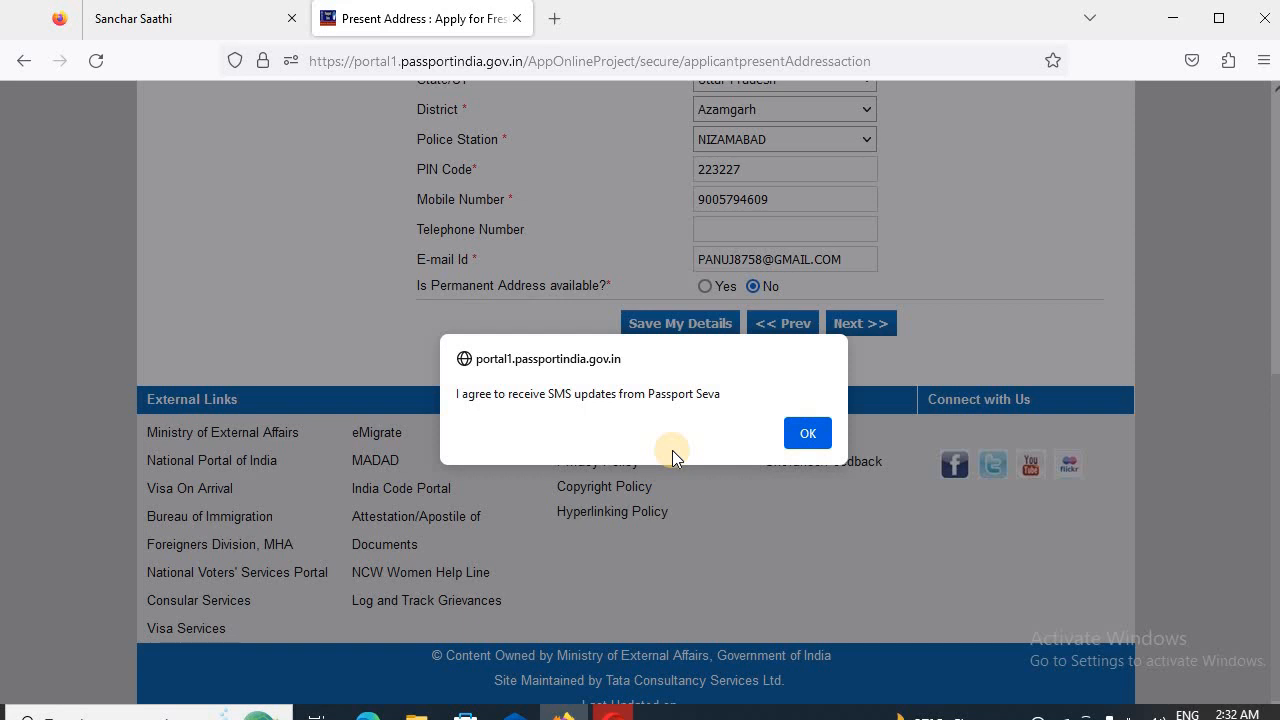
- Agree to receive SMS updates and accept the notice about the RPO Lucknow selection to continue to Emergency Contact
click(824, 435)
click(807, 432)
click(730, 488)
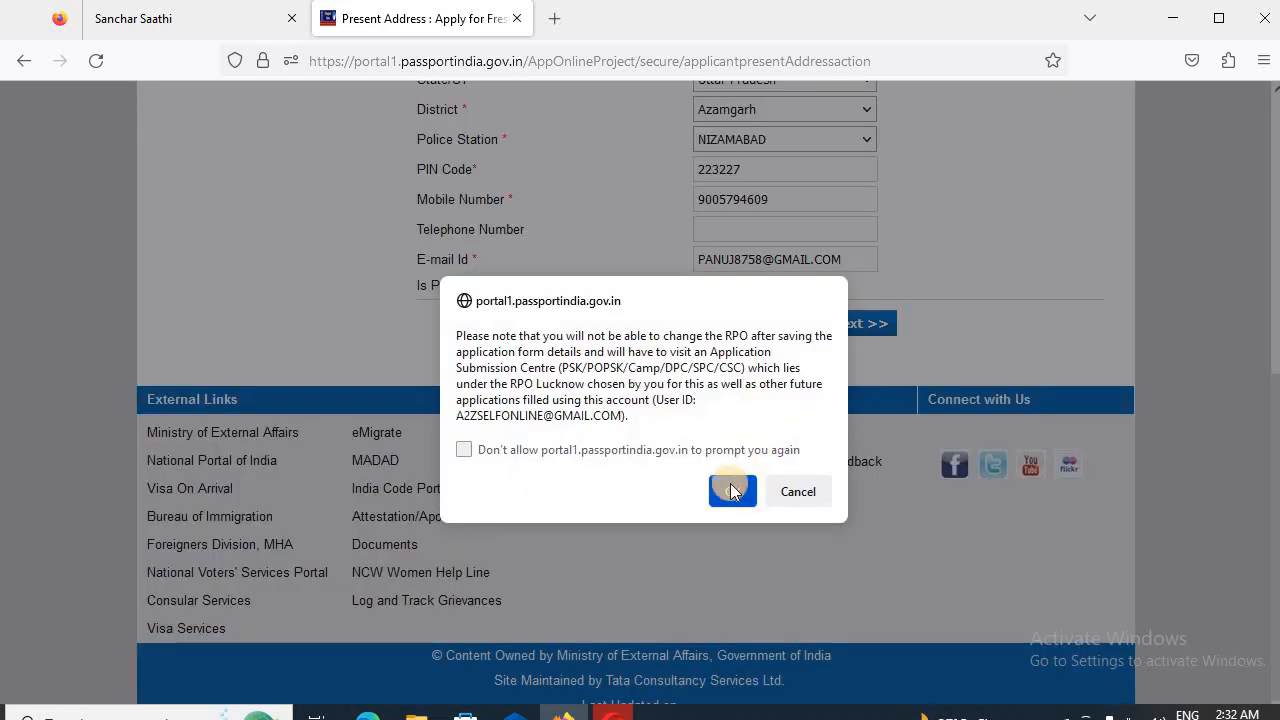
click(730, 488)
click(730, 488)
click(730, 488)
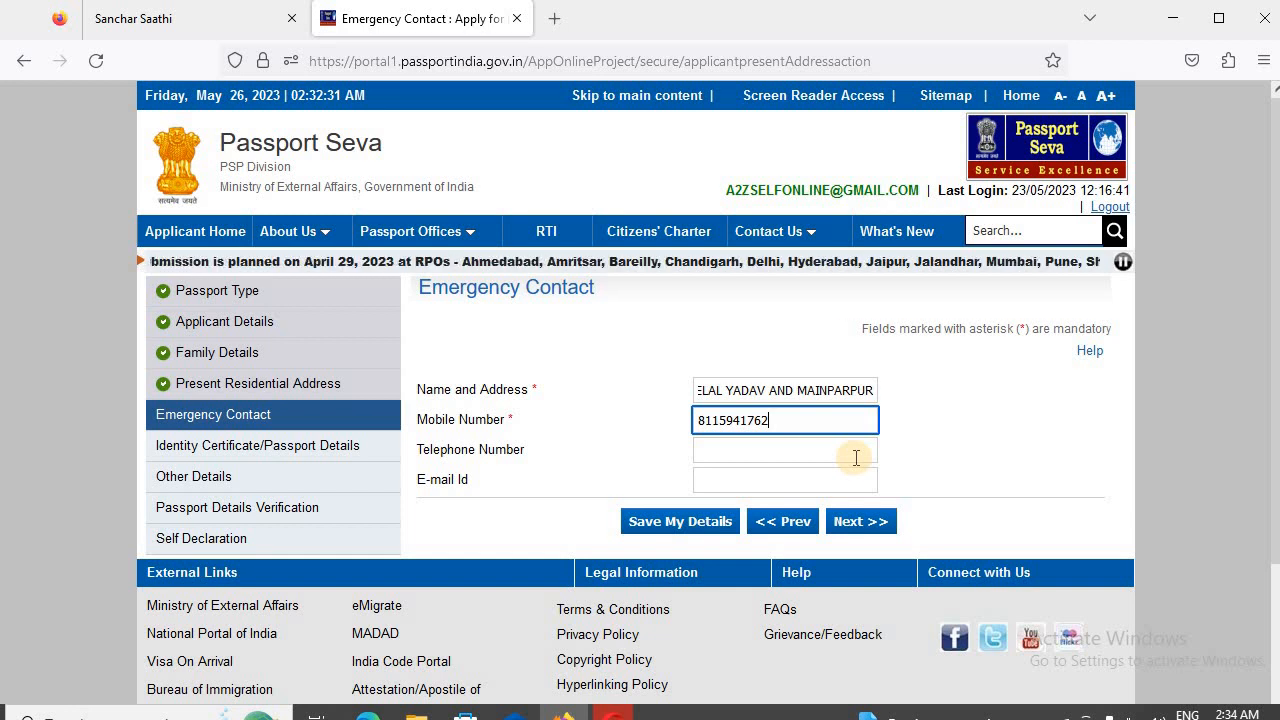
- Submit the emergency contact's name, address and mobile number, and complete the passport details with Details Not Available / Never Held Diplomatic/Official Passport
click(862, 527)
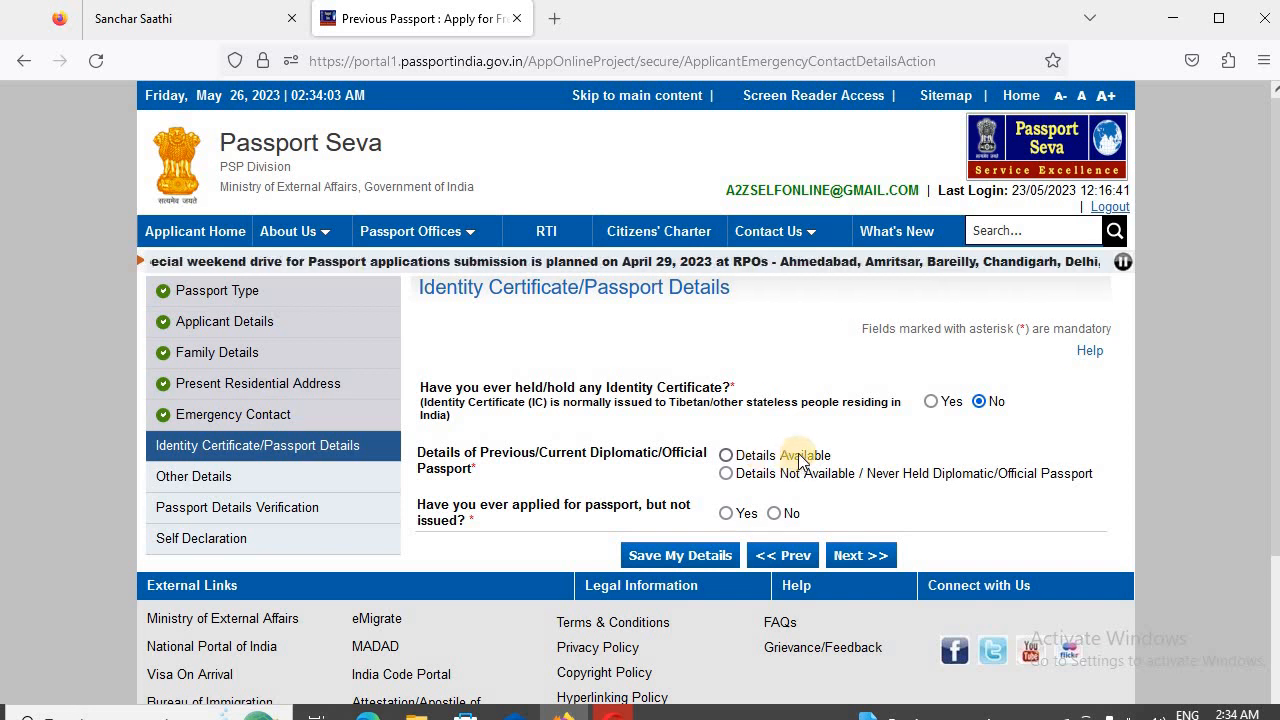
click(729, 475)
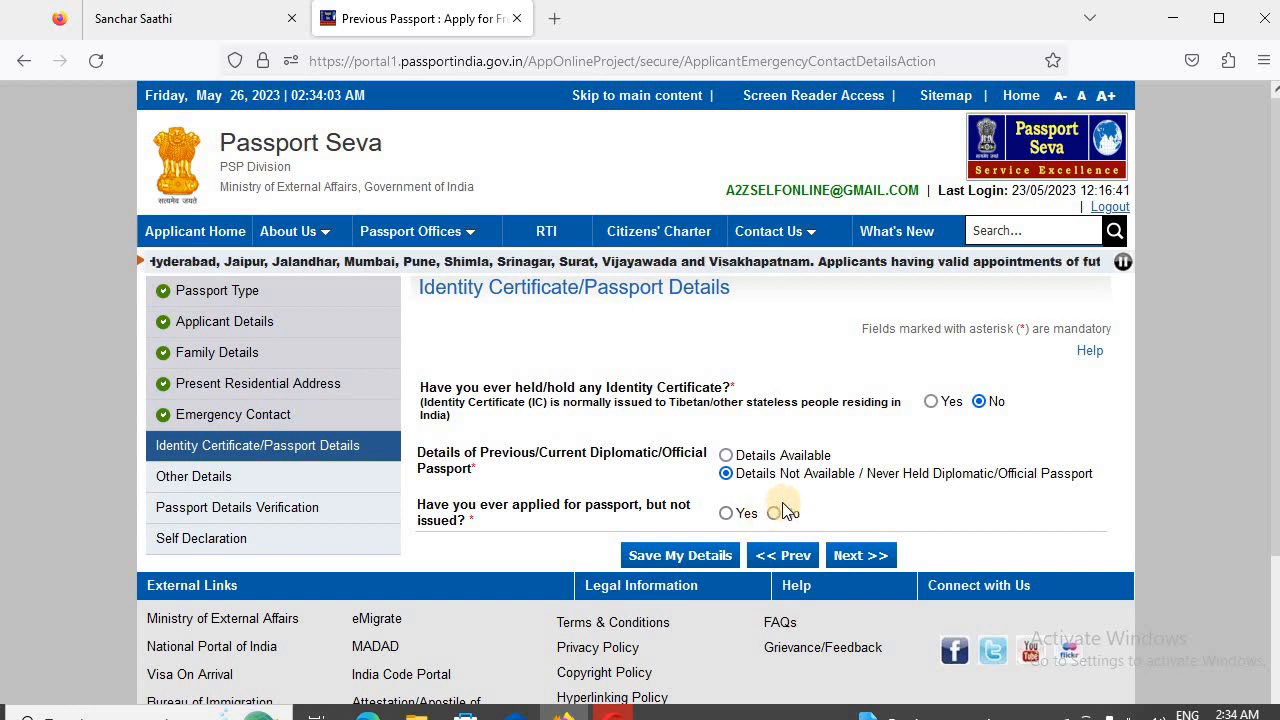
click(872, 558)
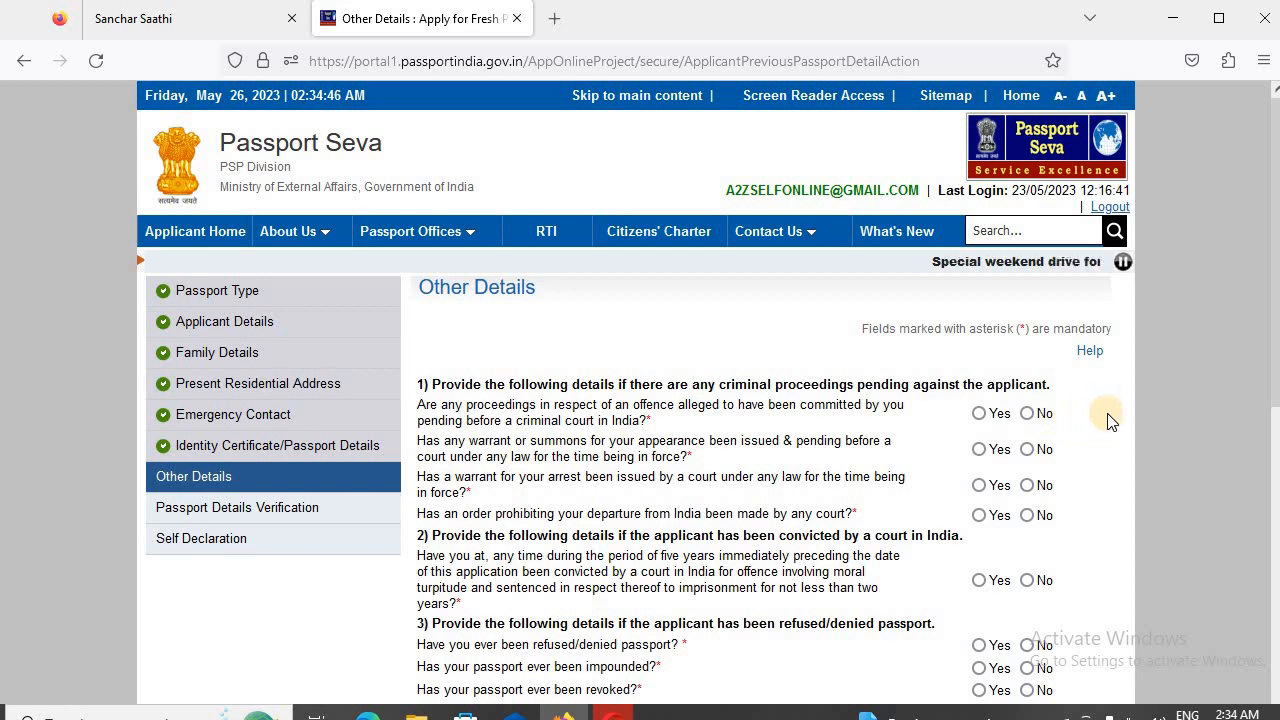
- Answer No to the four pending criminal proceedings questions and to the court conviction question in Other Details
scroll(1134, 417, down, 4)
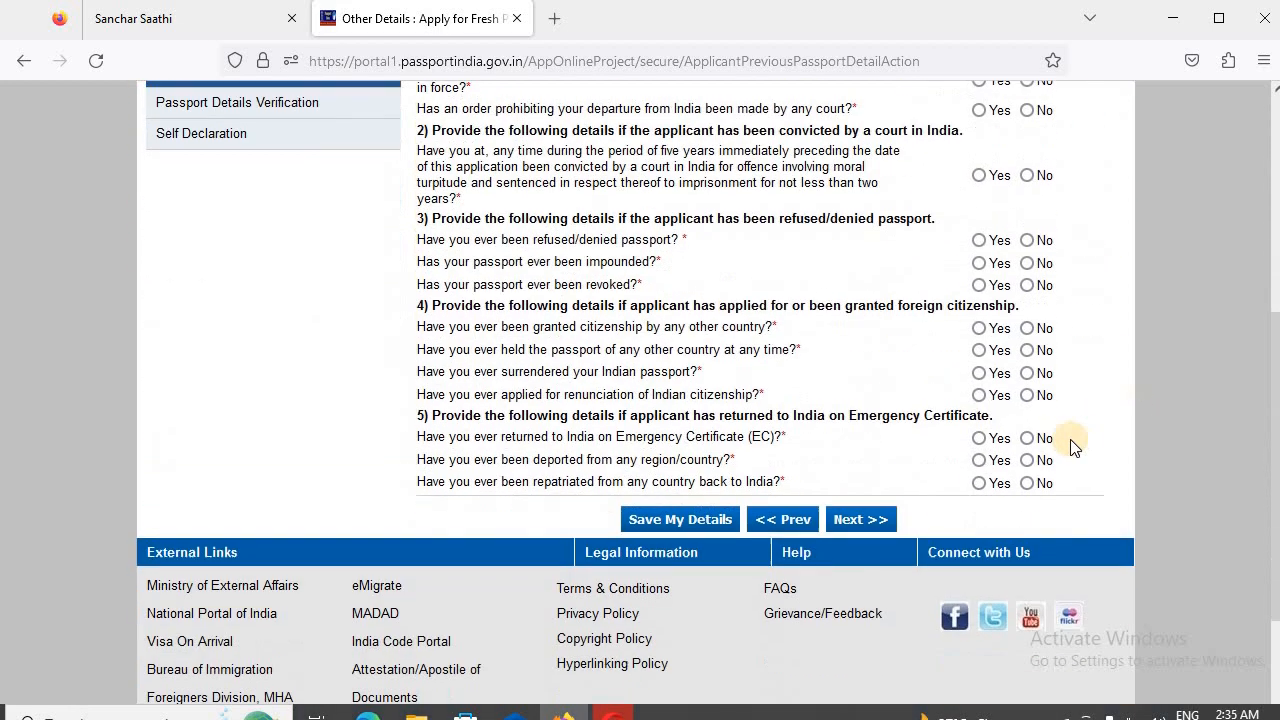
scroll(1070, 445, down, 1)
scroll(1070, 442, up, 6)
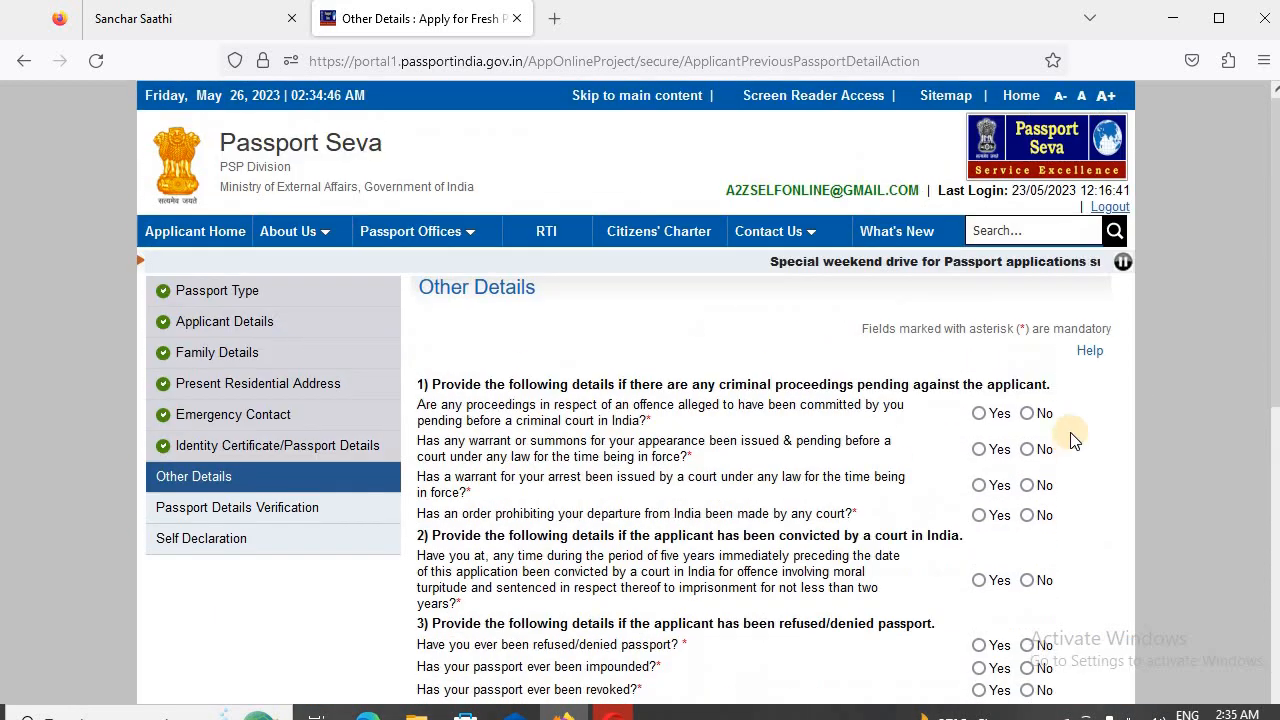
scroll(1070, 442, down, 2)
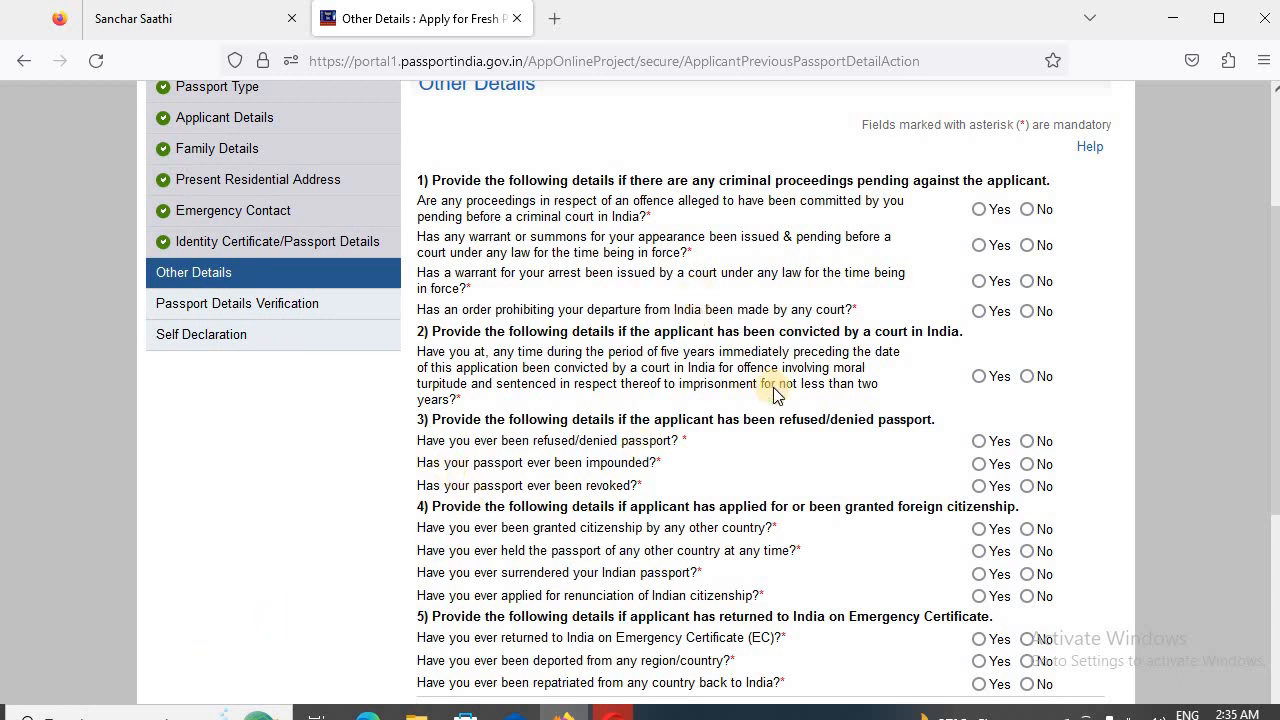
click(1027, 210)
click(1027, 245)
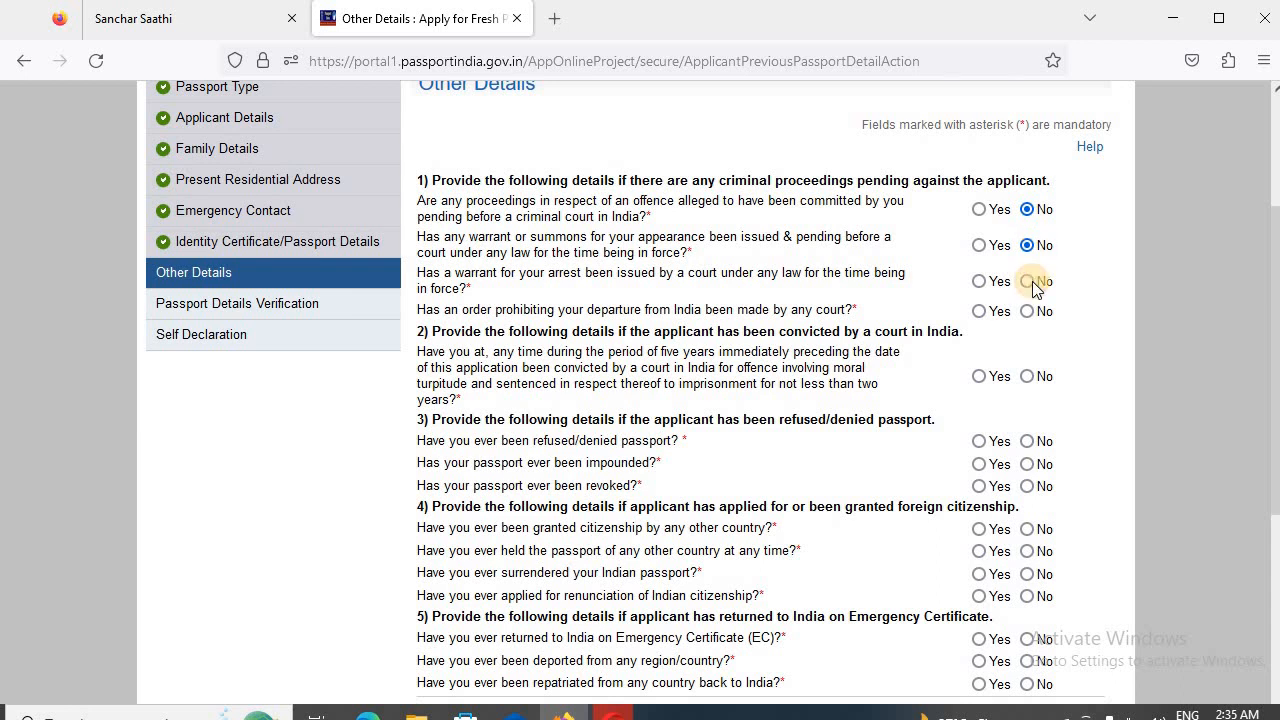
click(1028, 282)
click(1029, 312)
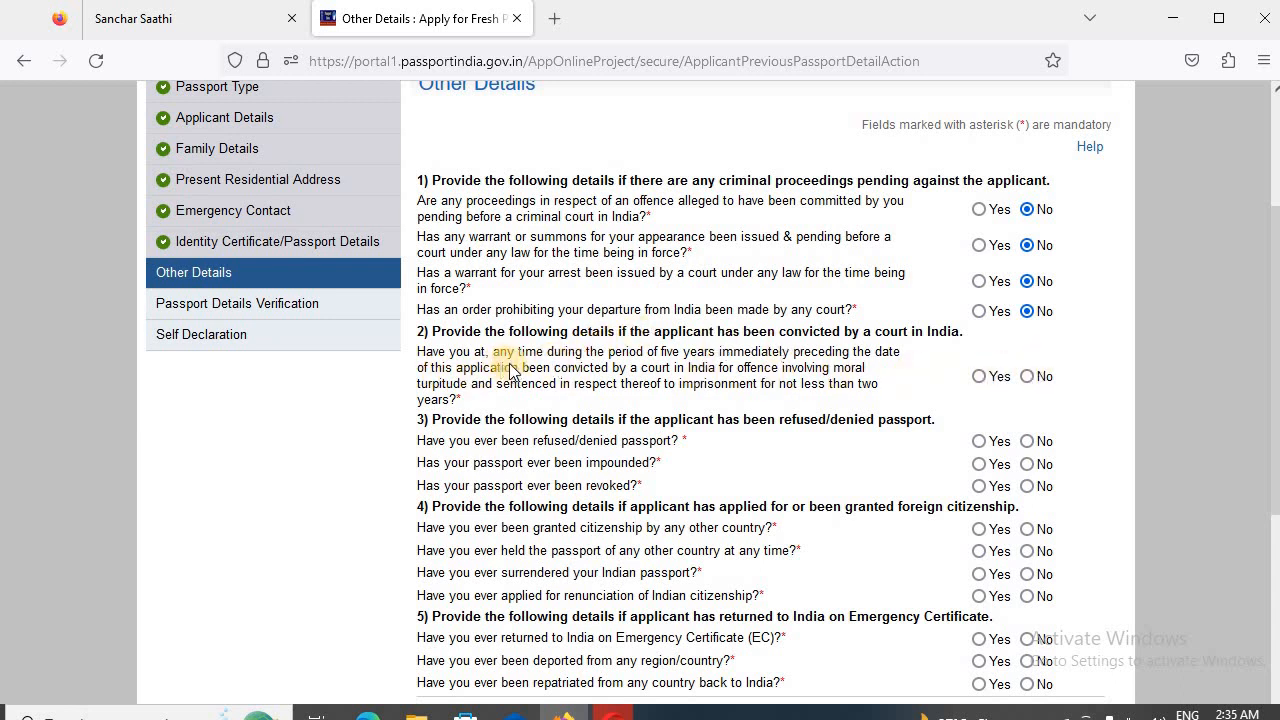
click(1027, 376)
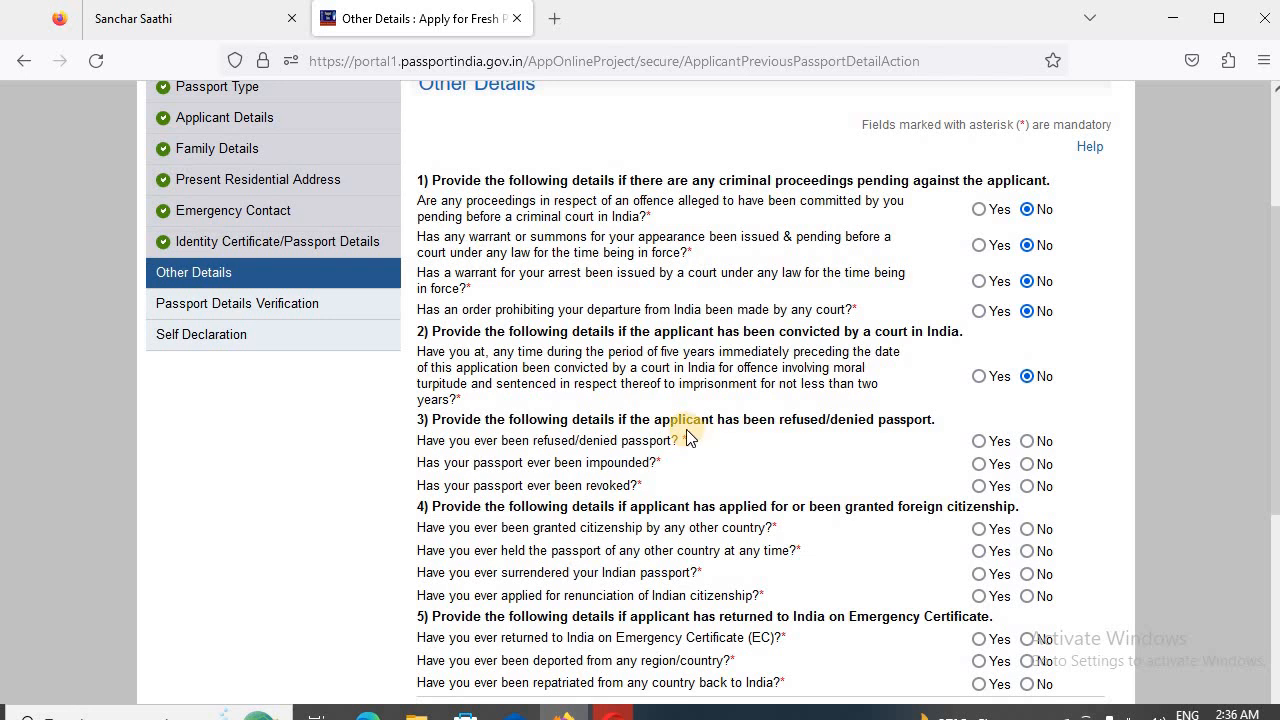
- Answer No to the questions about a refused, impounded or revoked passport
scroll(688, 434, down, 2)
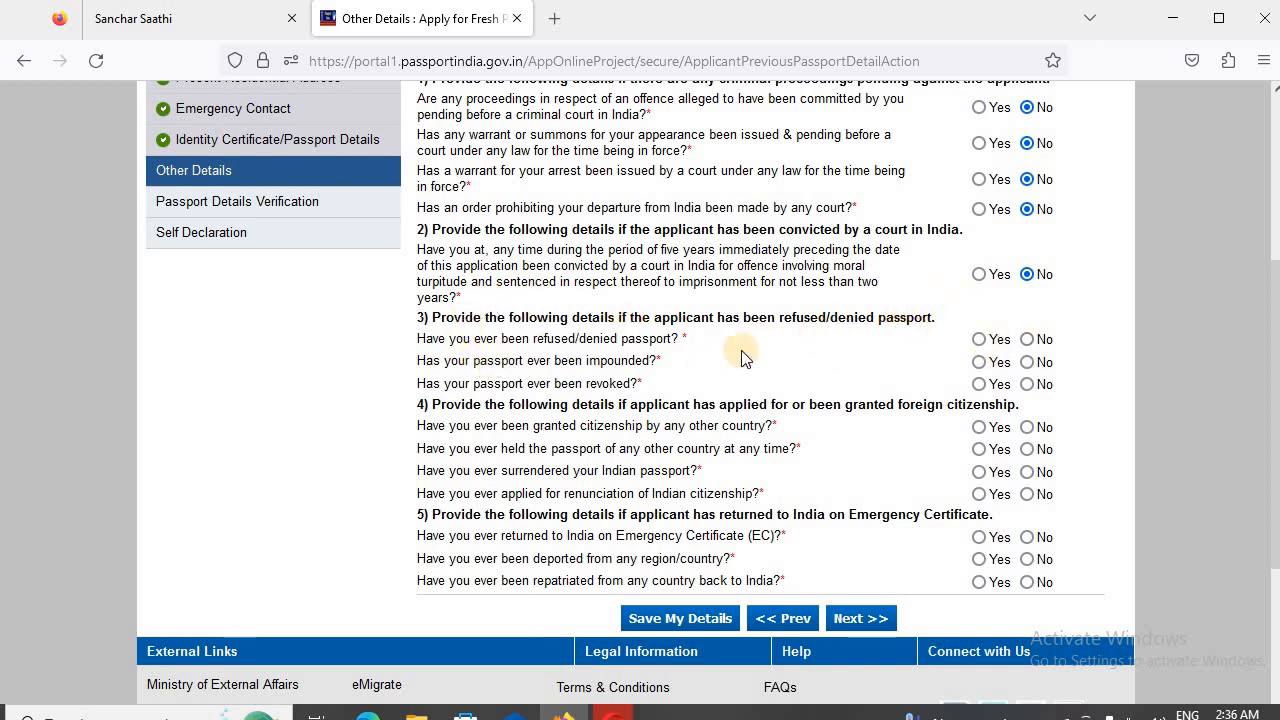
click(1036, 341)
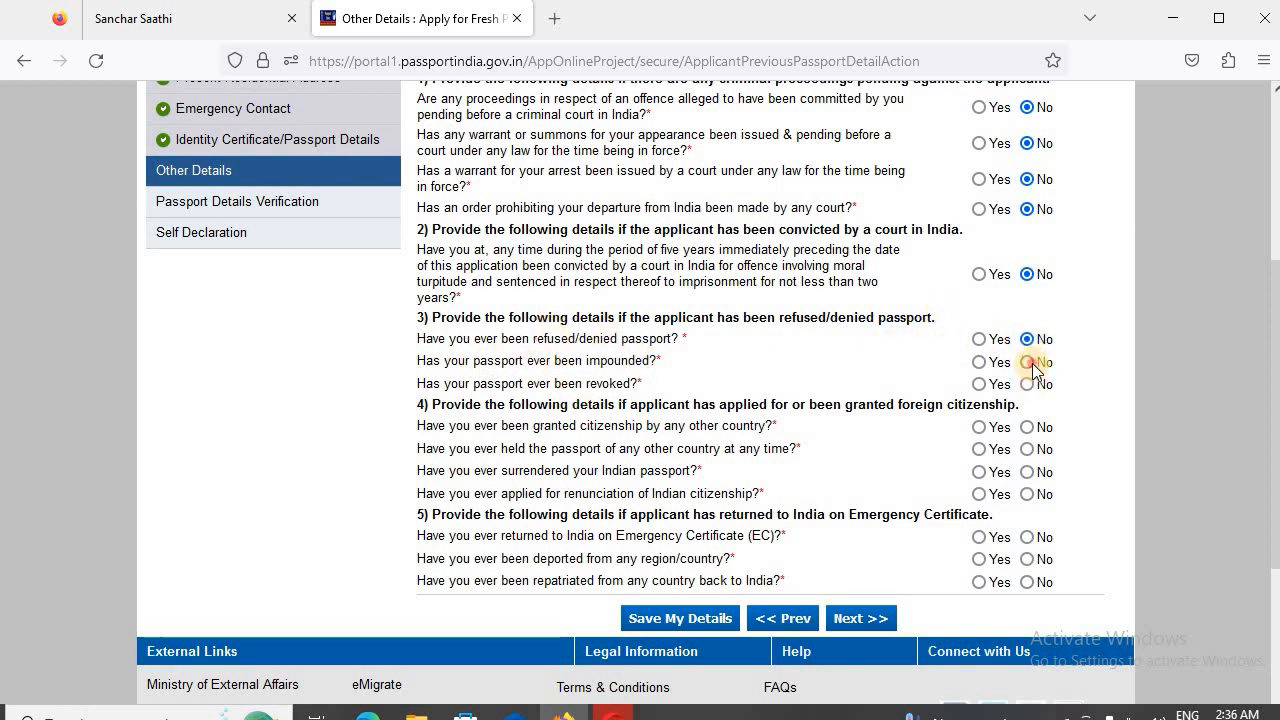
click(1028, 362)
click(1028, 384)
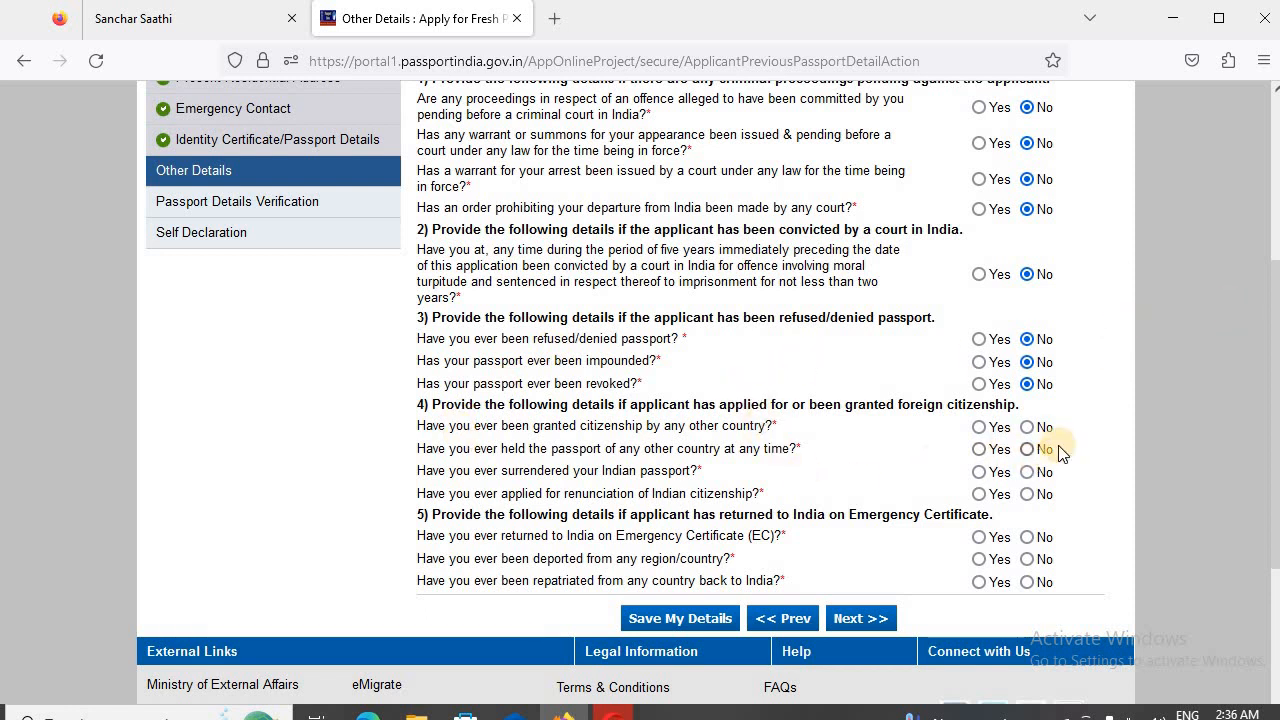
- Answer No to all foreign citizenship and Emergency Certificate return questions, and proceed to Passport Details Verification
click(1028, 427)
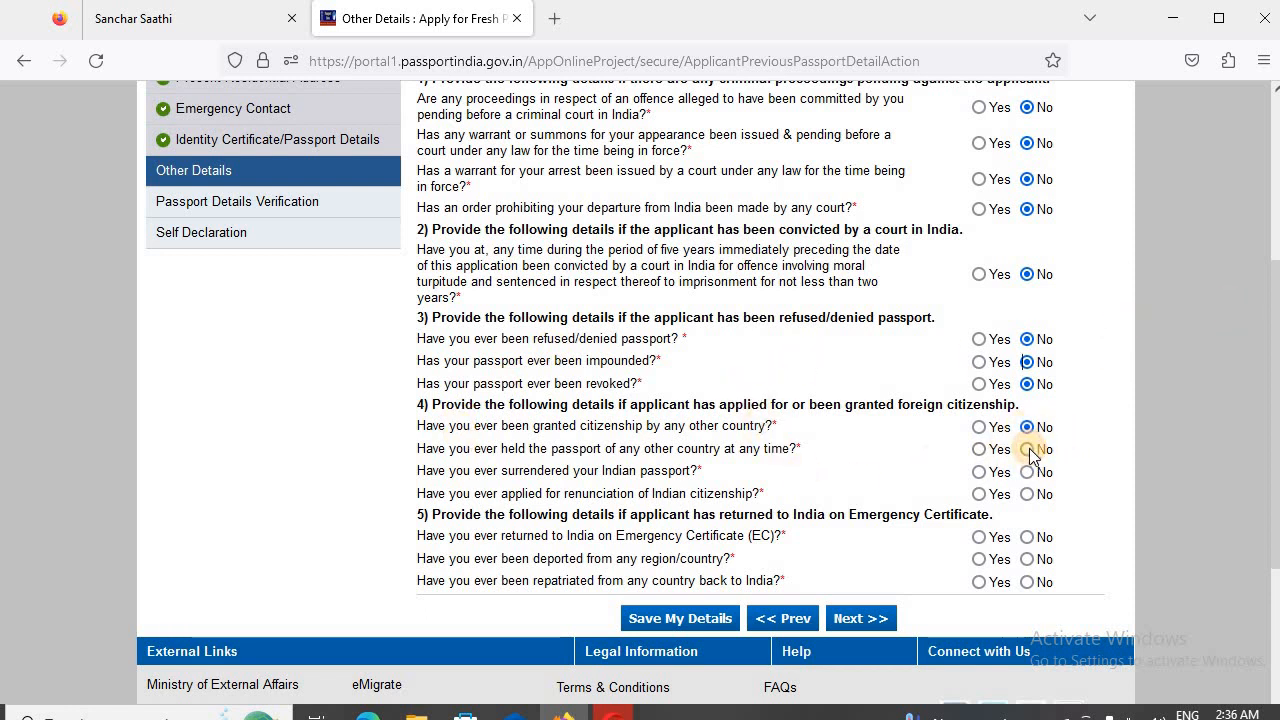
click(1028, 449)
click(1028, 472)
click(1030, 494)
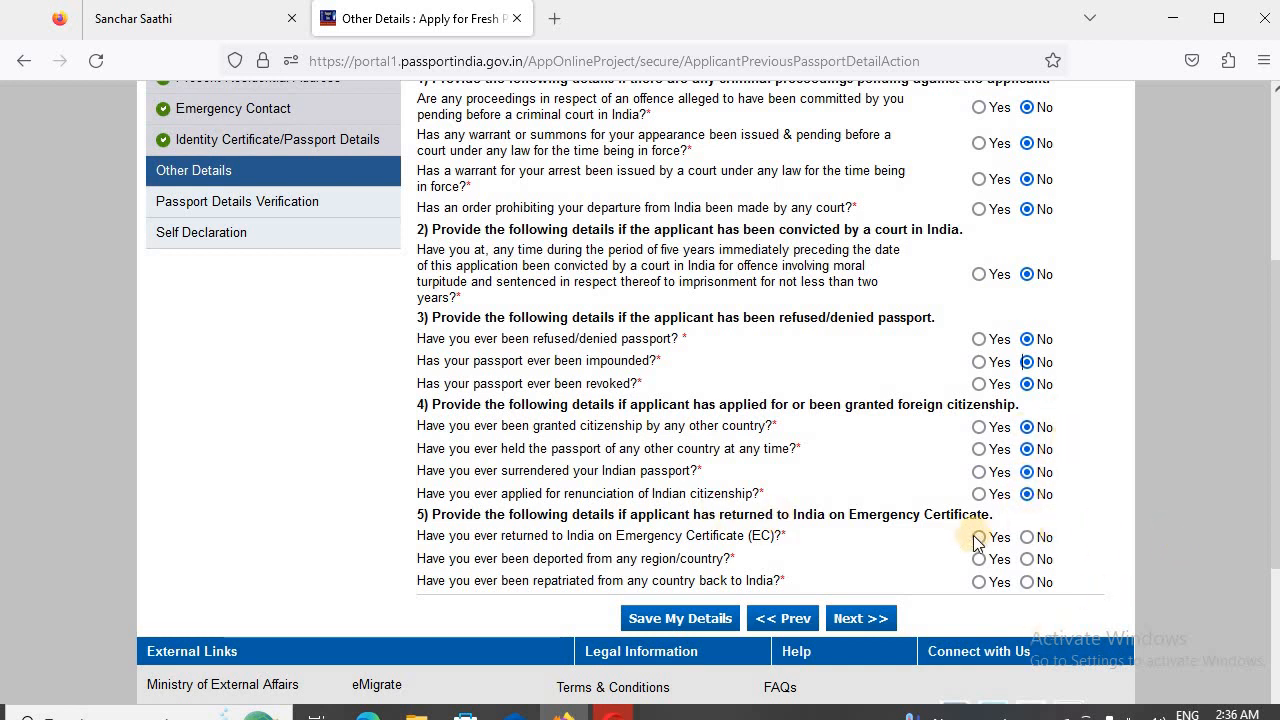
click(1041, 560)
click(1040, 584)
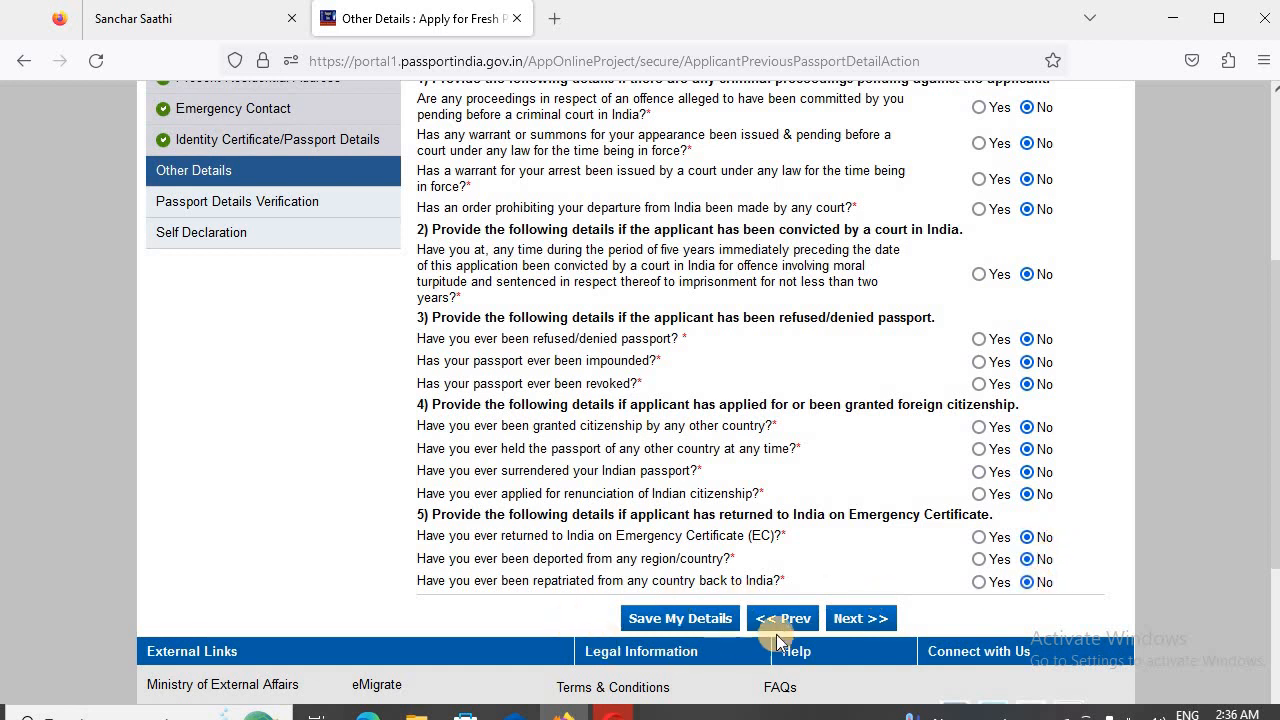
click(878, 620)
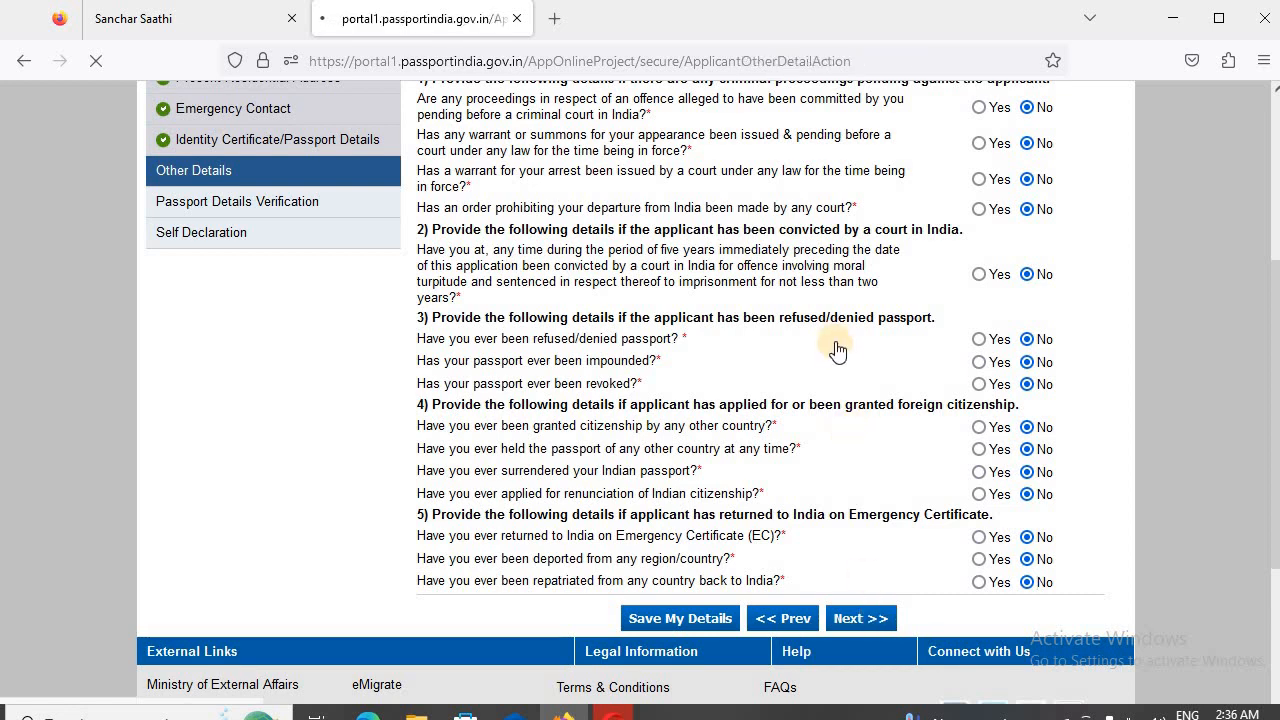
- Review the passport preview, checking the applicant's name, date and place of birth, parents' names and address
scroll(730, 385, down, 5)
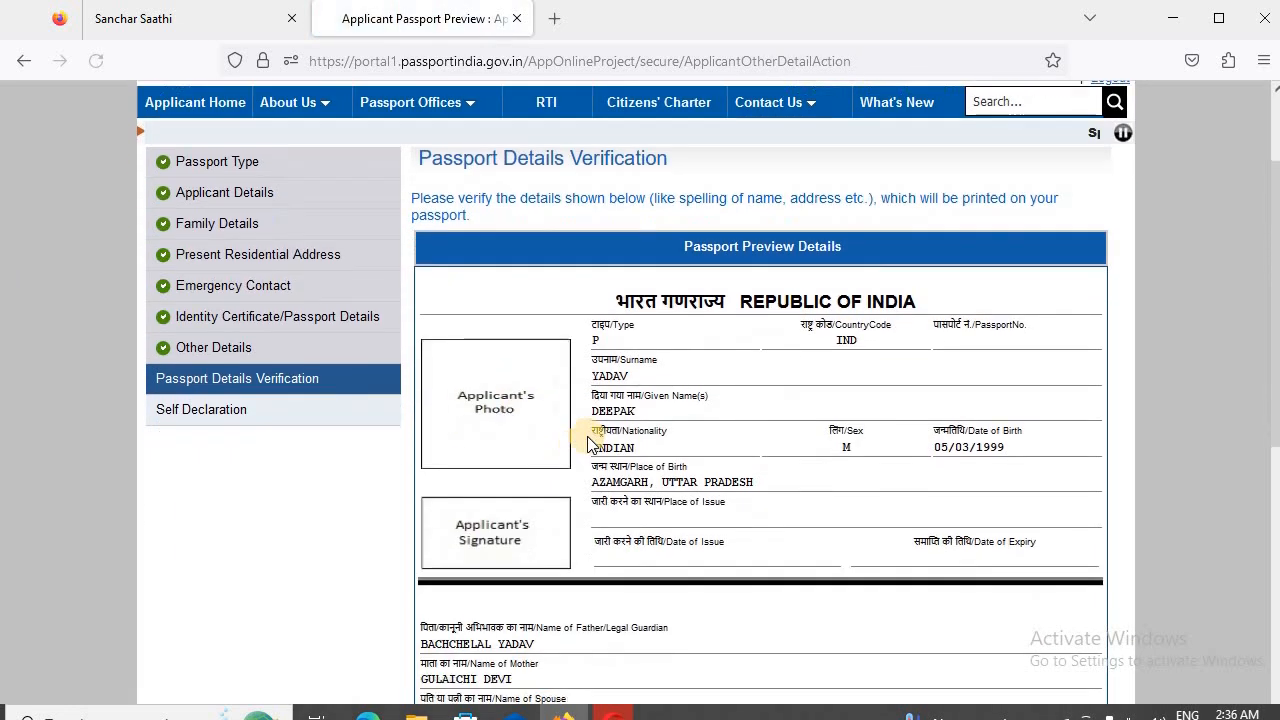
scroll(731, 385, up, 4)
scroll(843, 314, up, 2)
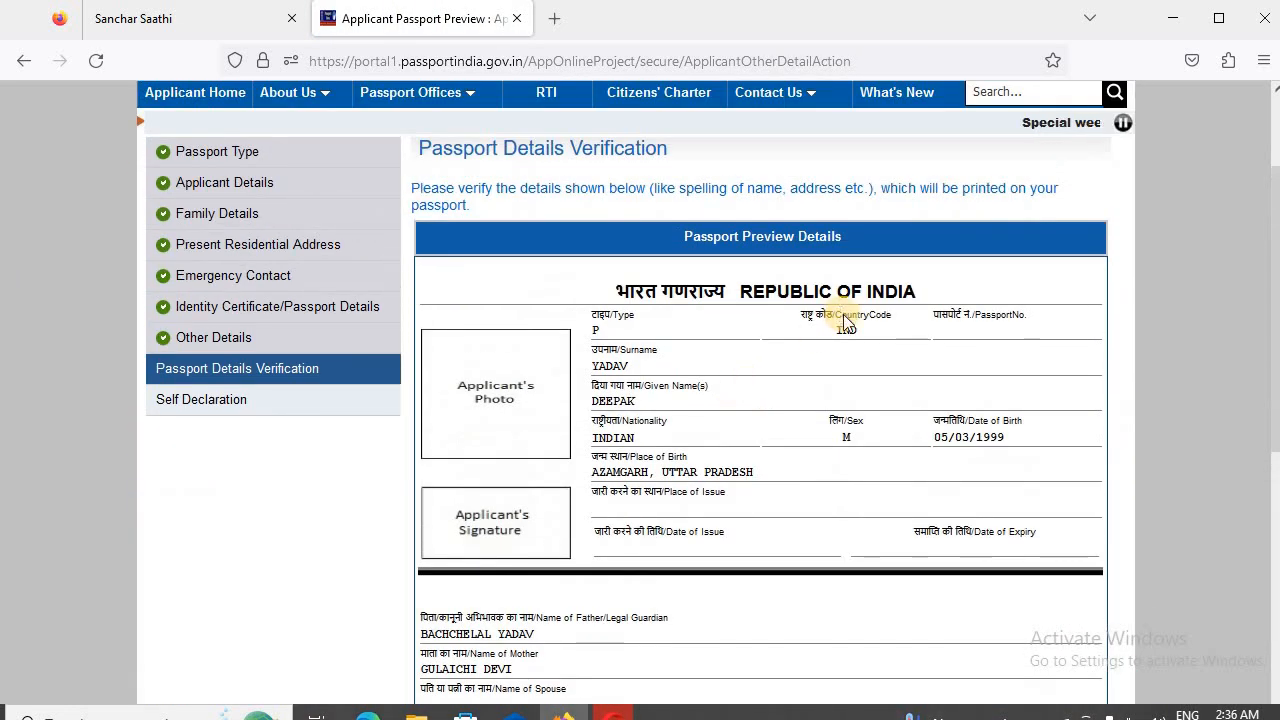
scroll(845, 320, down, 3)
scroll(845, 316, up, 4)
scroll(591, 320, down, 1)
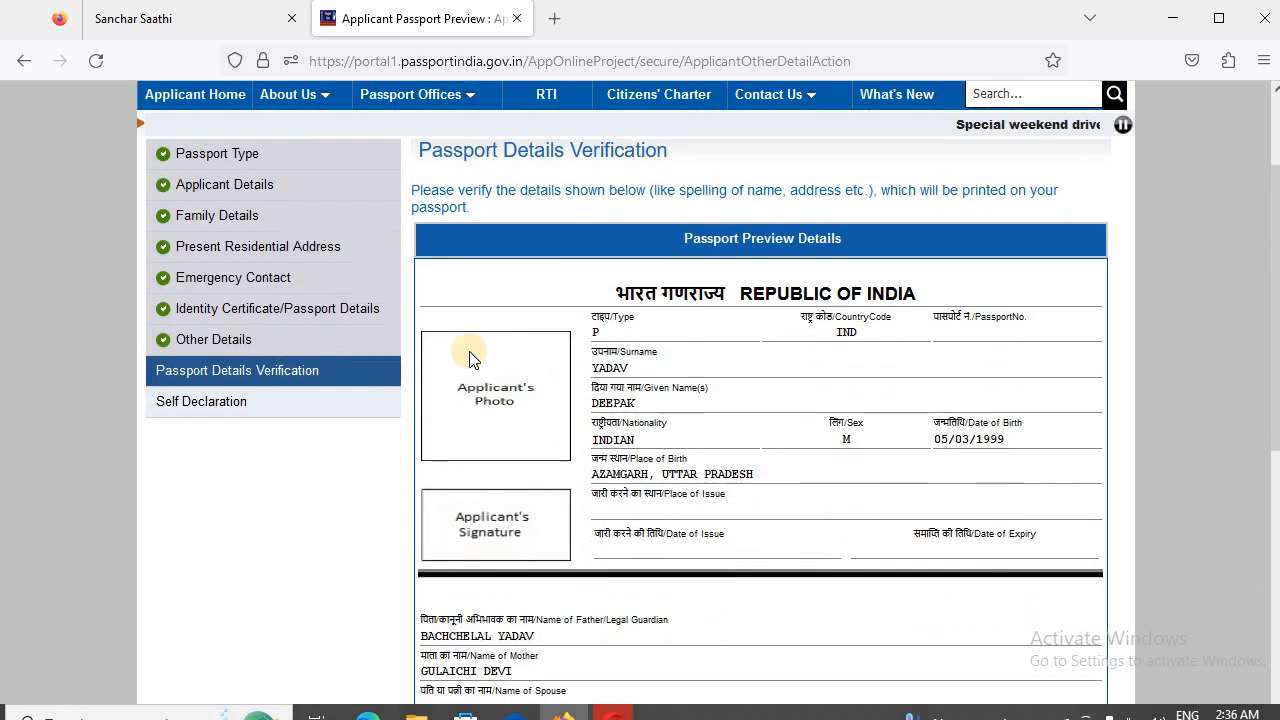
scroll(760, 325, down, 3)
scroll(734, 323, up, 3)
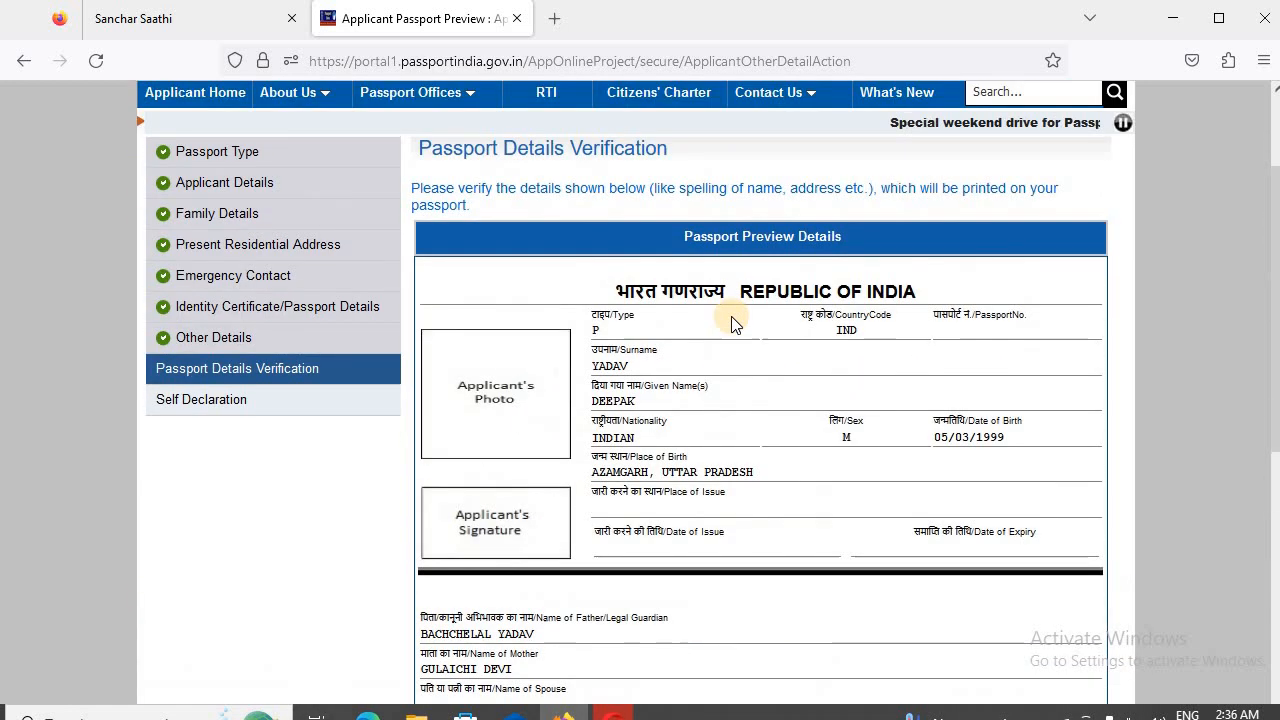
scroll(732, 323, down, 1)
scroll(700, 265, up, 2)
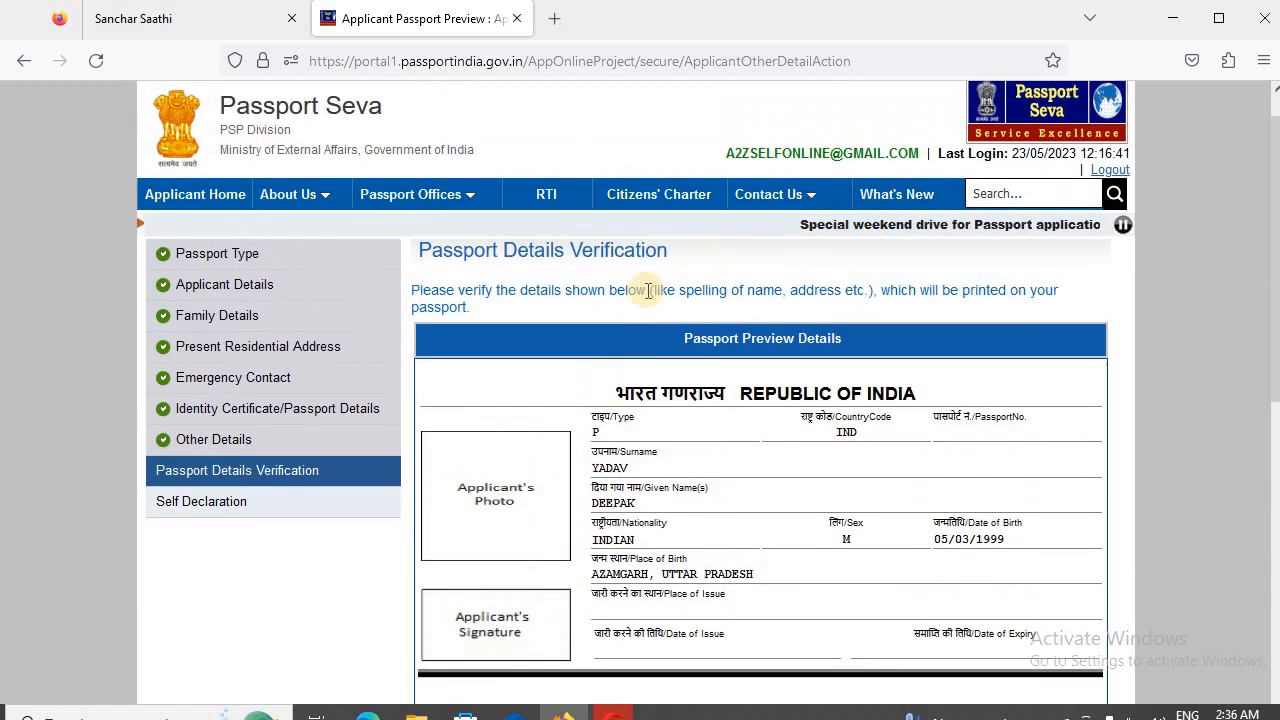
scroll(540, 315, down, 1)
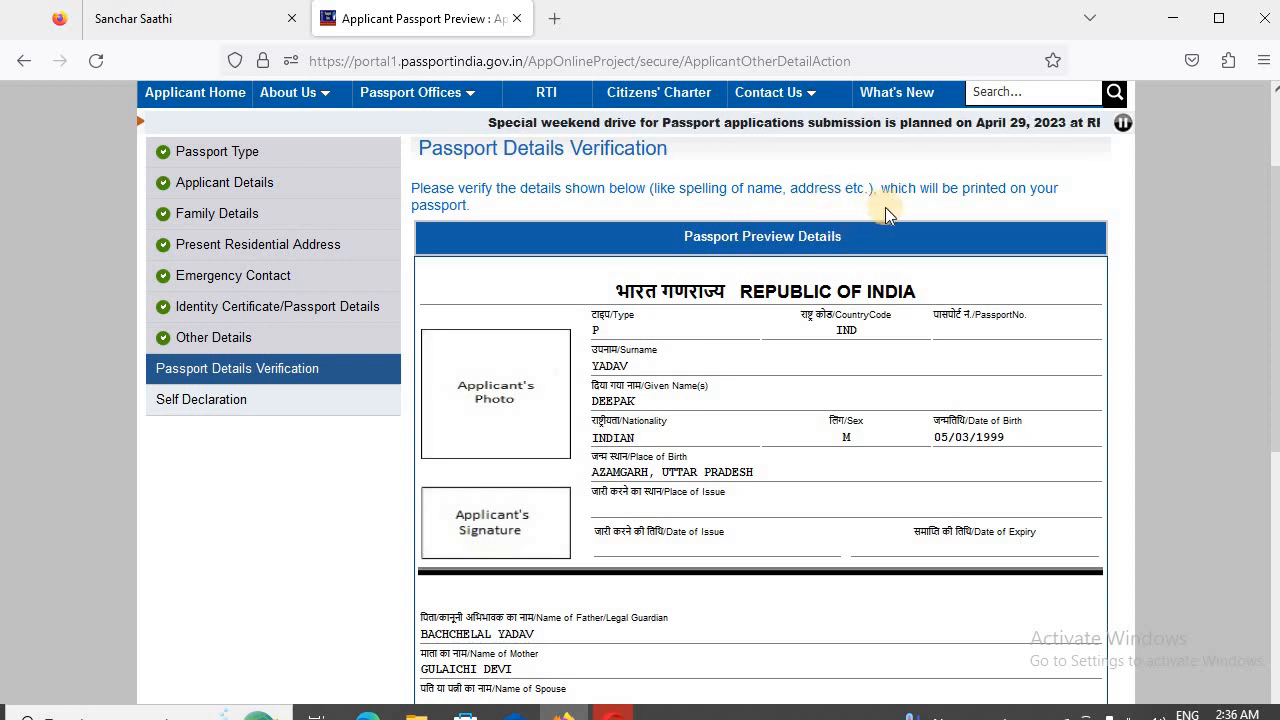
scroll(900, 200, down, 2)
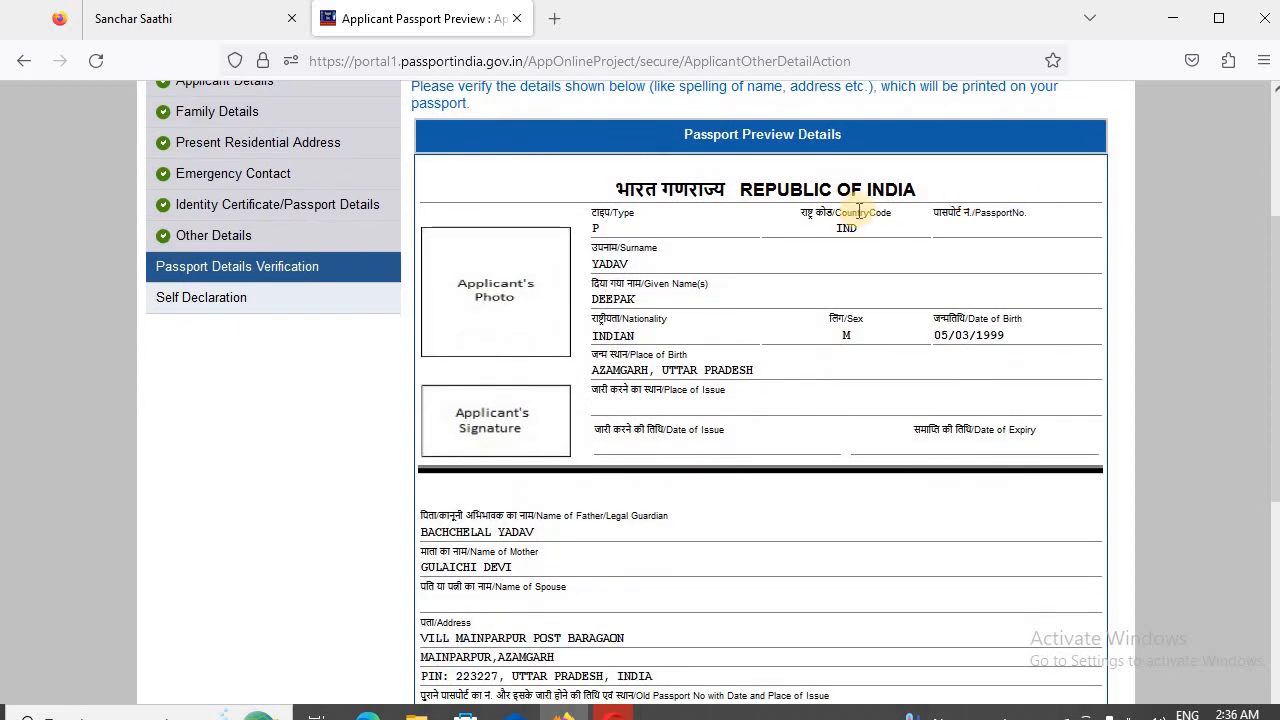
- Recheck the passport preview details and proceed to the Self Declaration
scroll(858, 212, down, 4)
scroll(818, 559, up, 5)
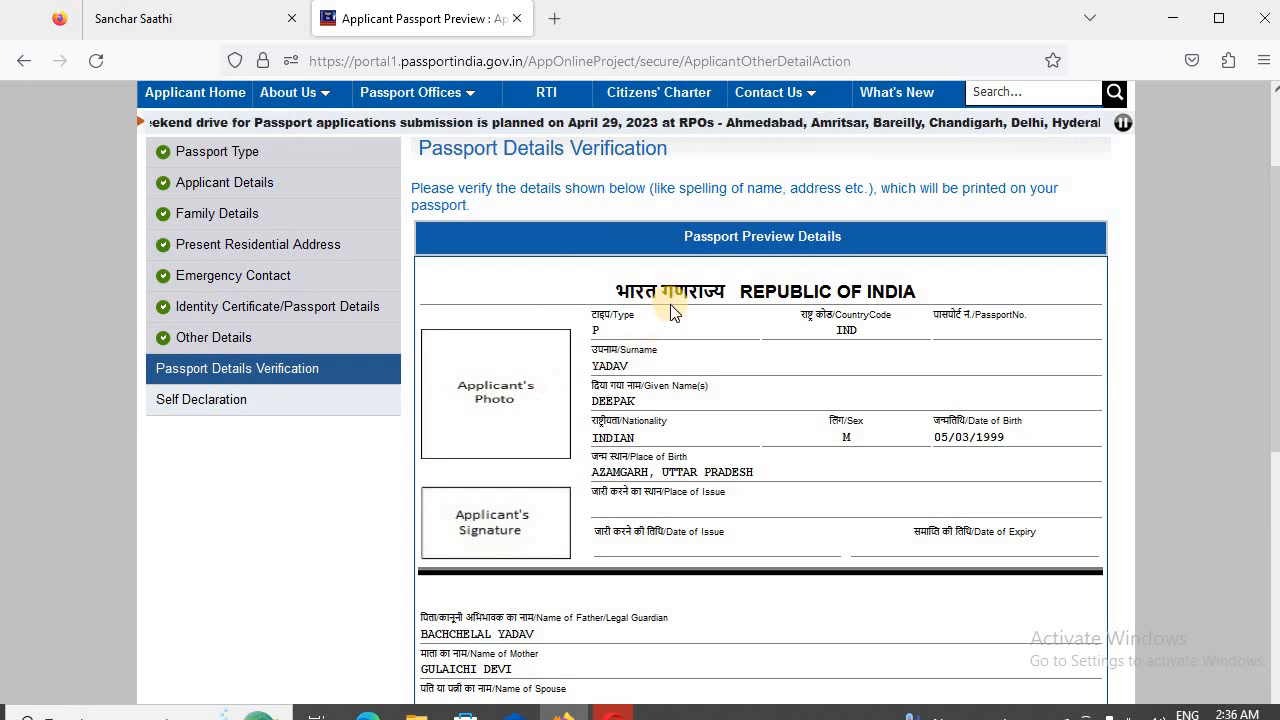
scroll(805, 485, down, 4)
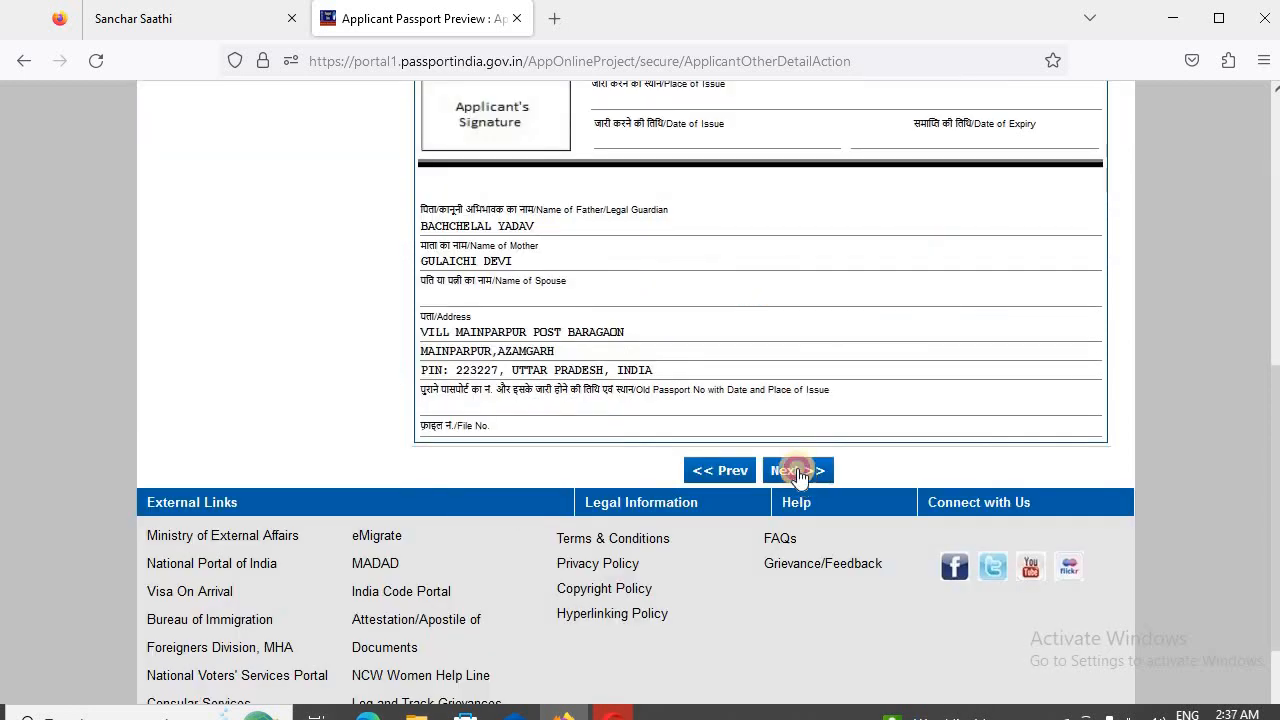
click(798, 471)
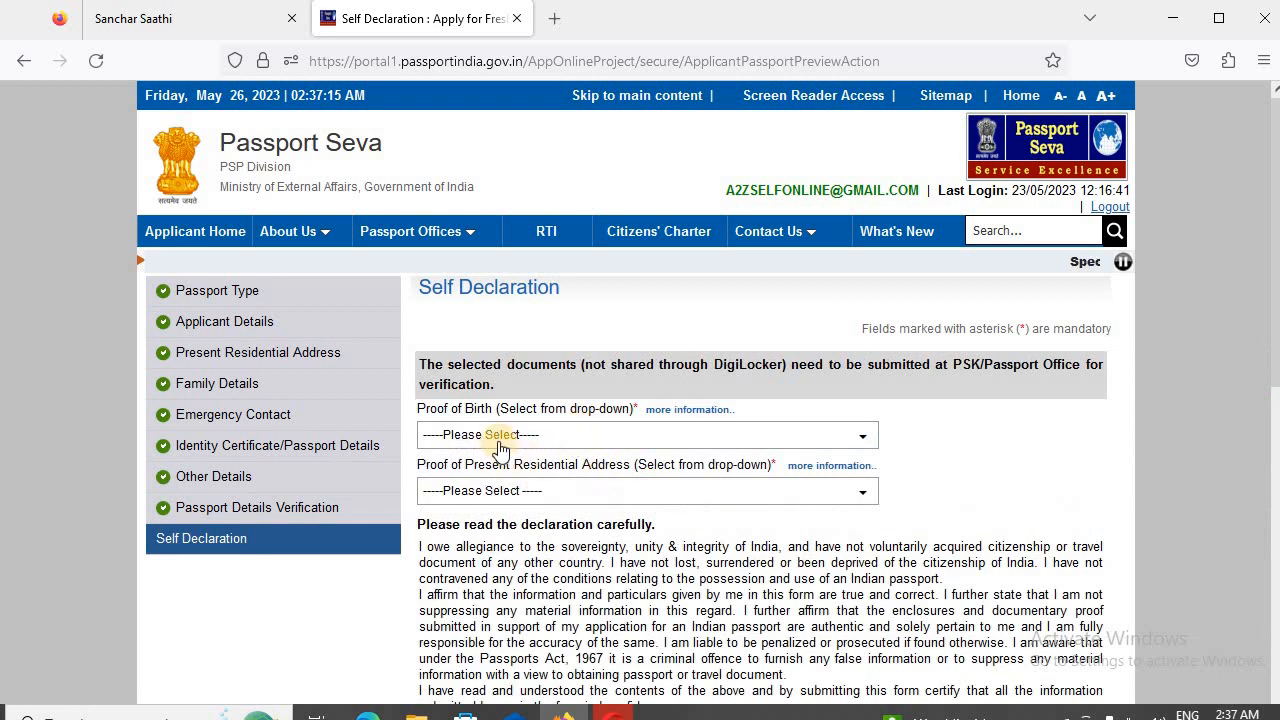
- Select Aadhaar Card/E-Aadhaar as proof of birth and Aadhaar Card (Address Proof) as proof of present residential address, dismissing the DigiLocker notice
click(497, 441)
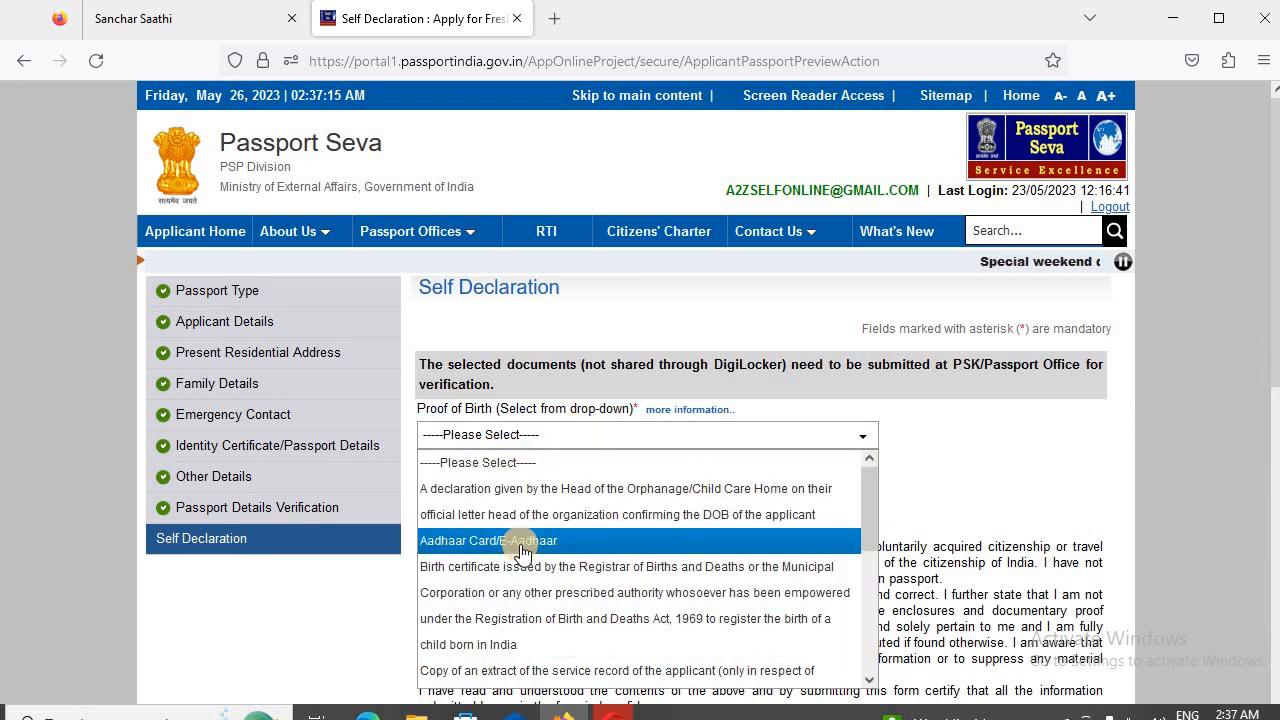
click(522, 541)
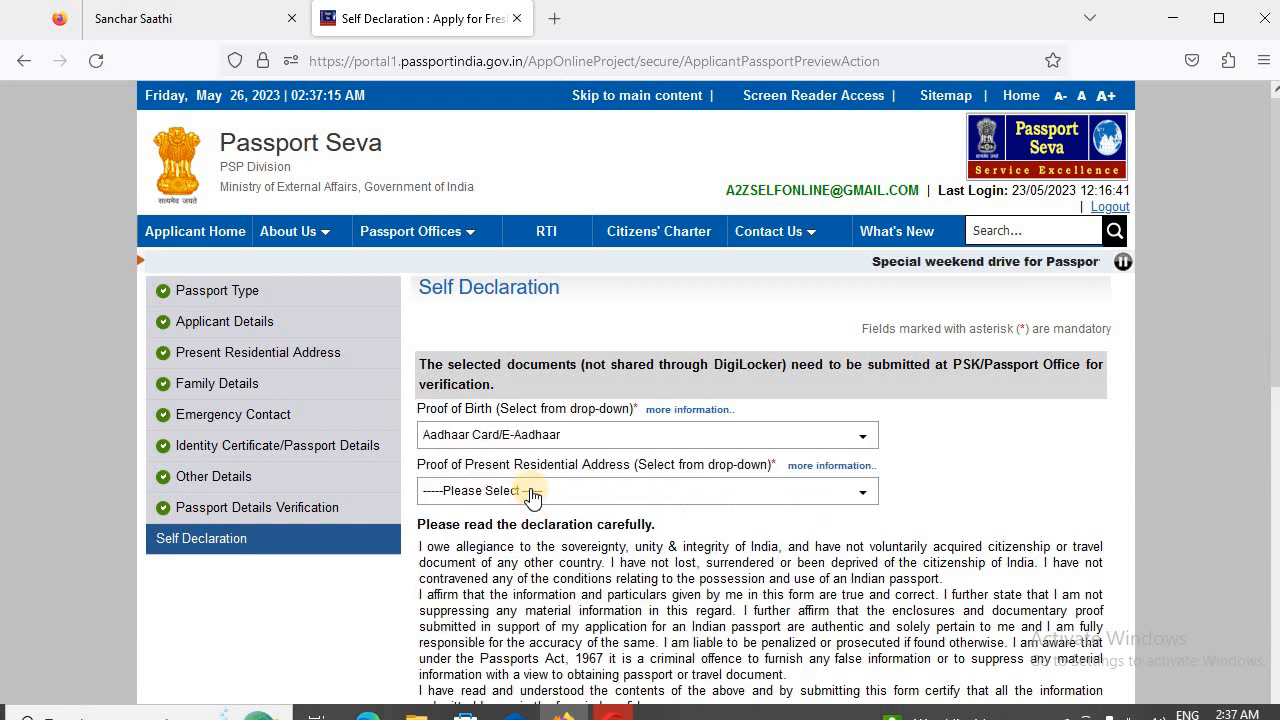
click(525, 491)
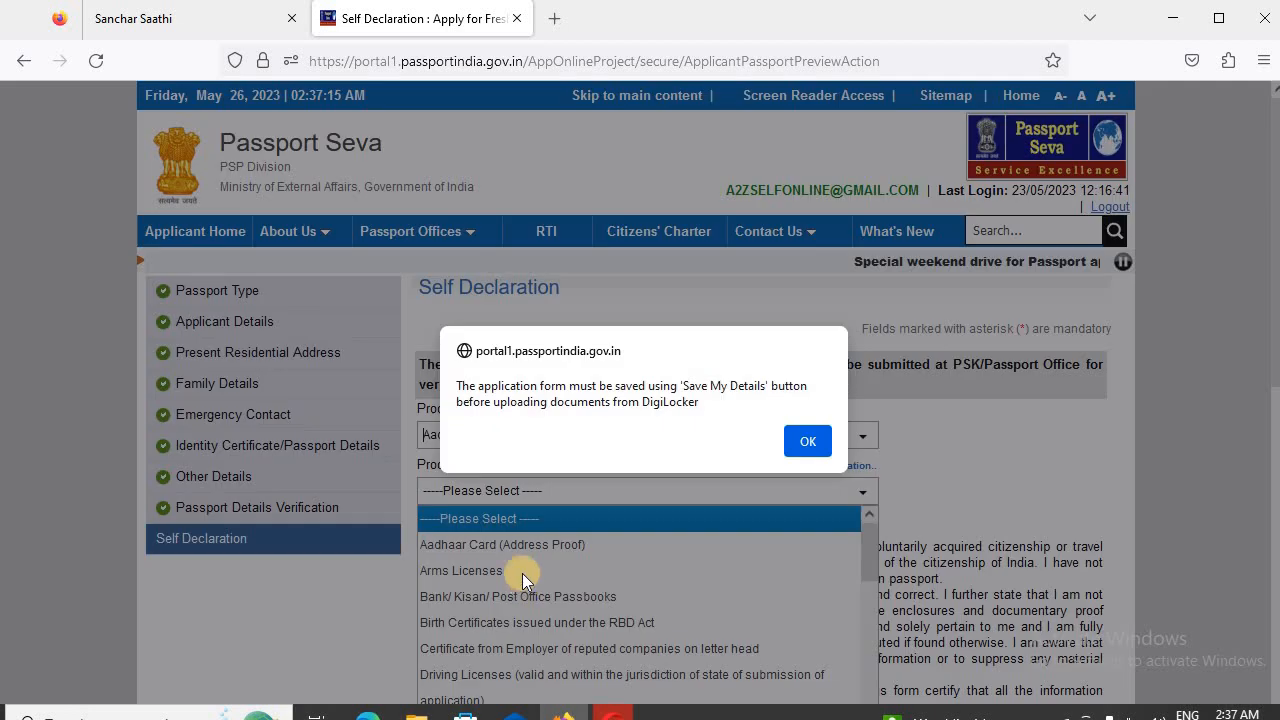
click(812, 440)
click(525, 491)
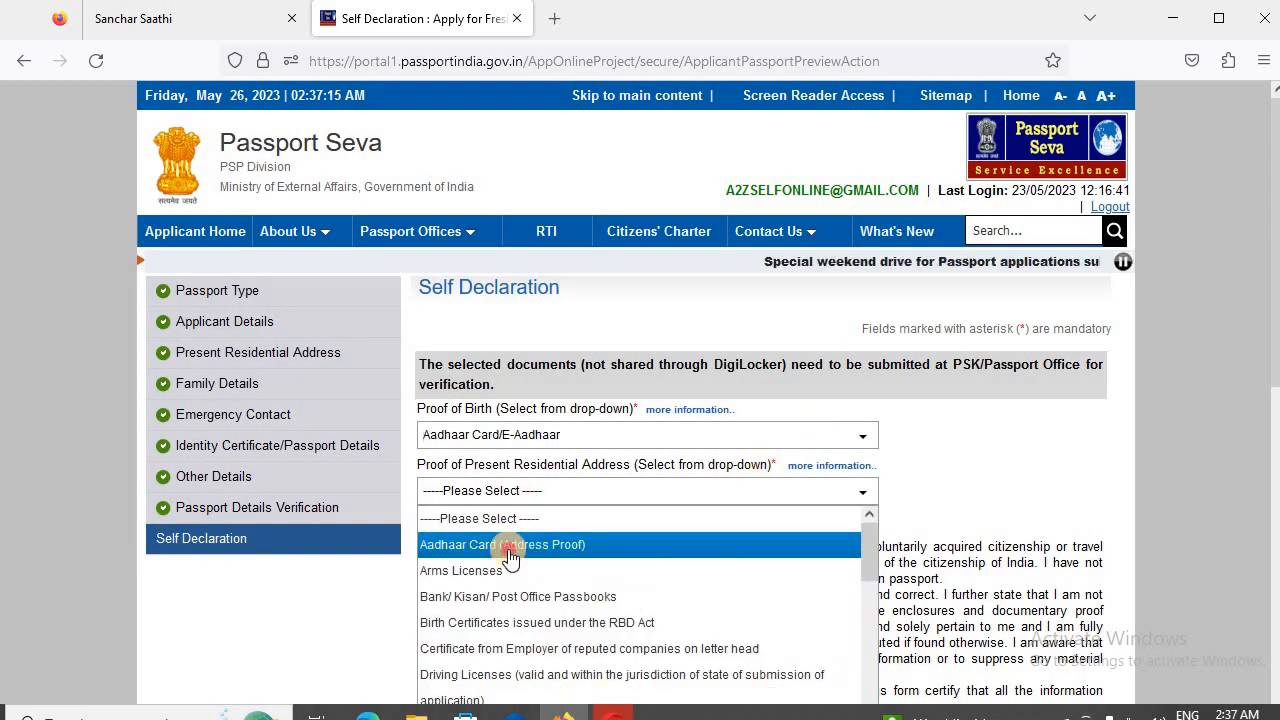
click(510, 548)
click(801, 458)
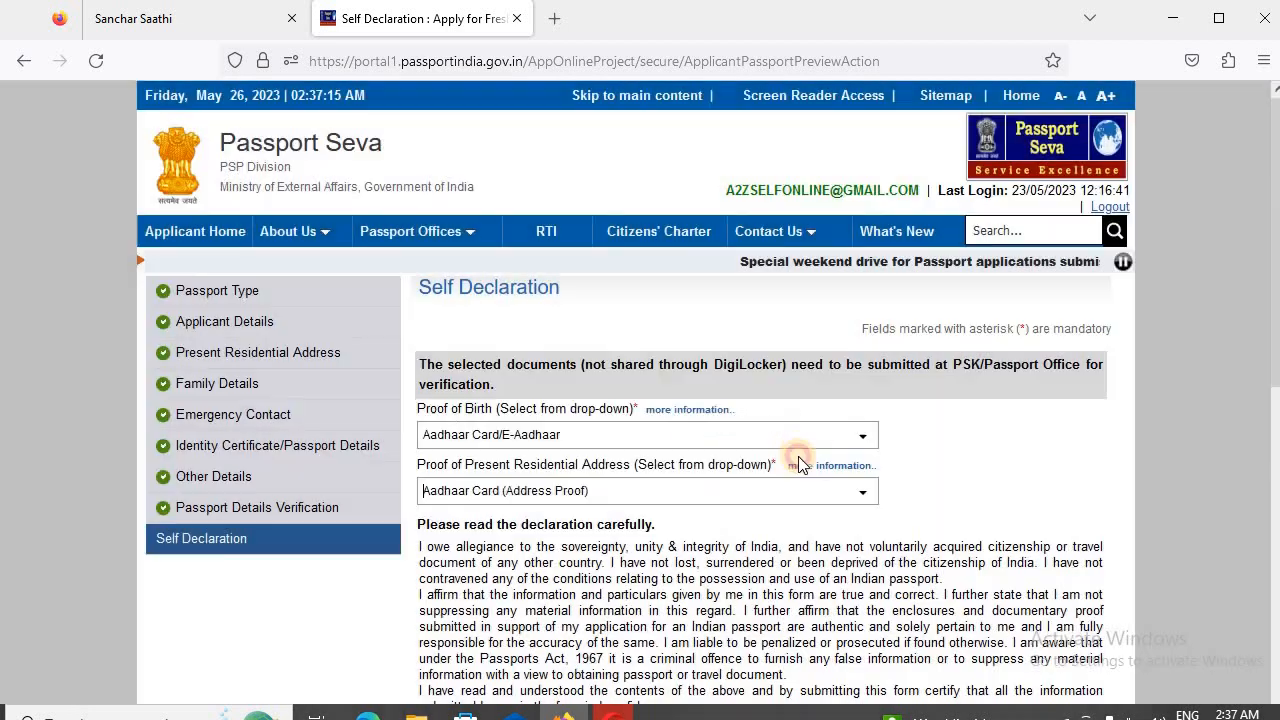
- Enter AZAMGARH as the declaration place, agree to the declaration and submit the application form
scroll(600, 335, down, 3)
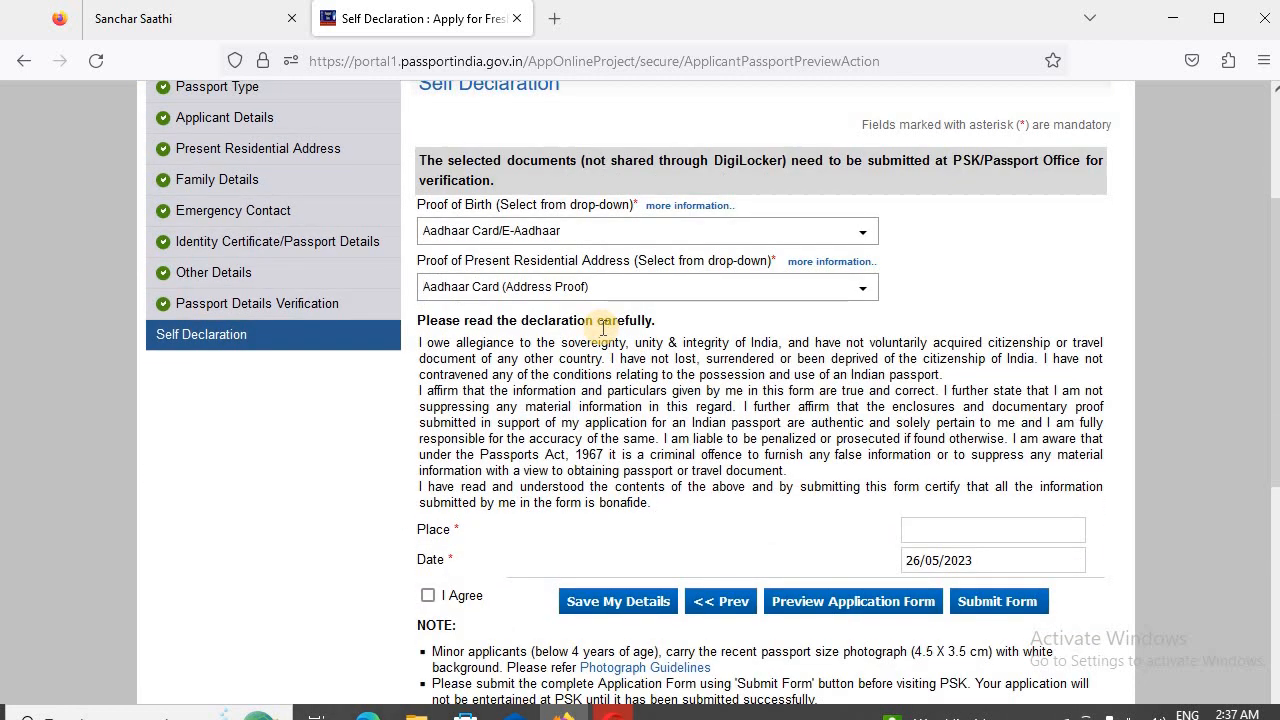
scroll(603, 330, down, 3)
click(925, 334)
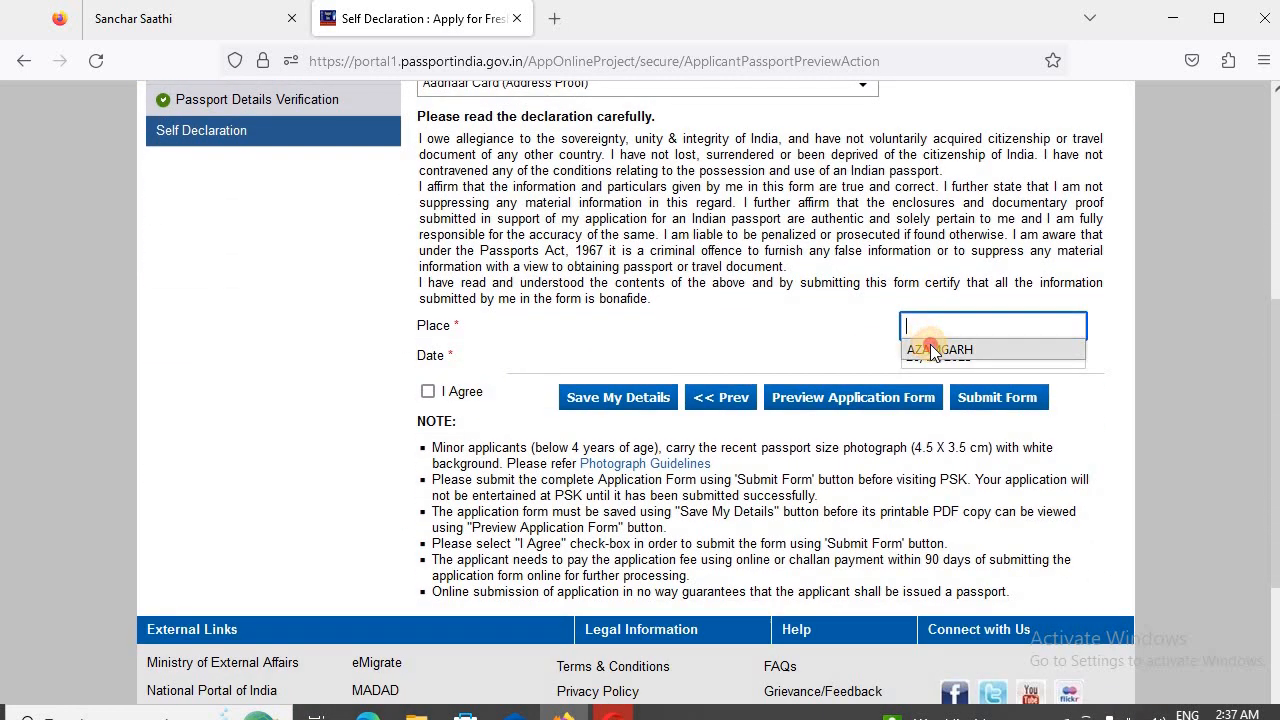
click(915, 348)
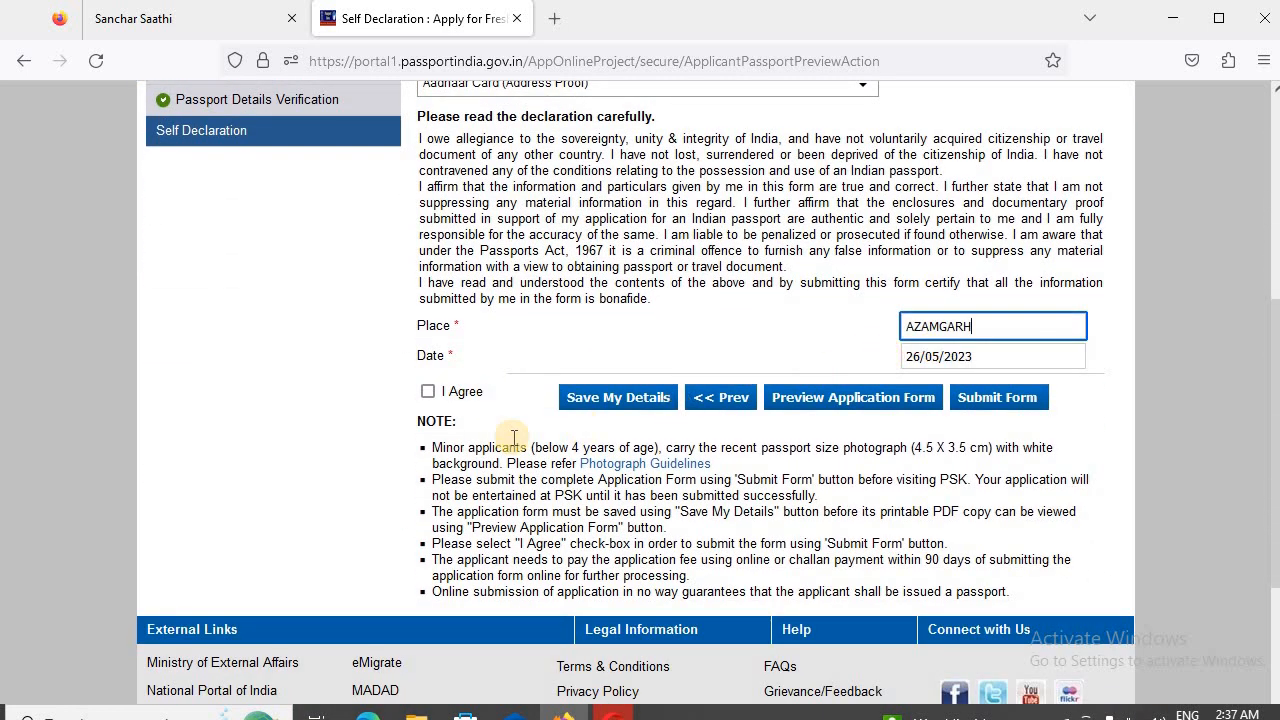
click(427, 391)
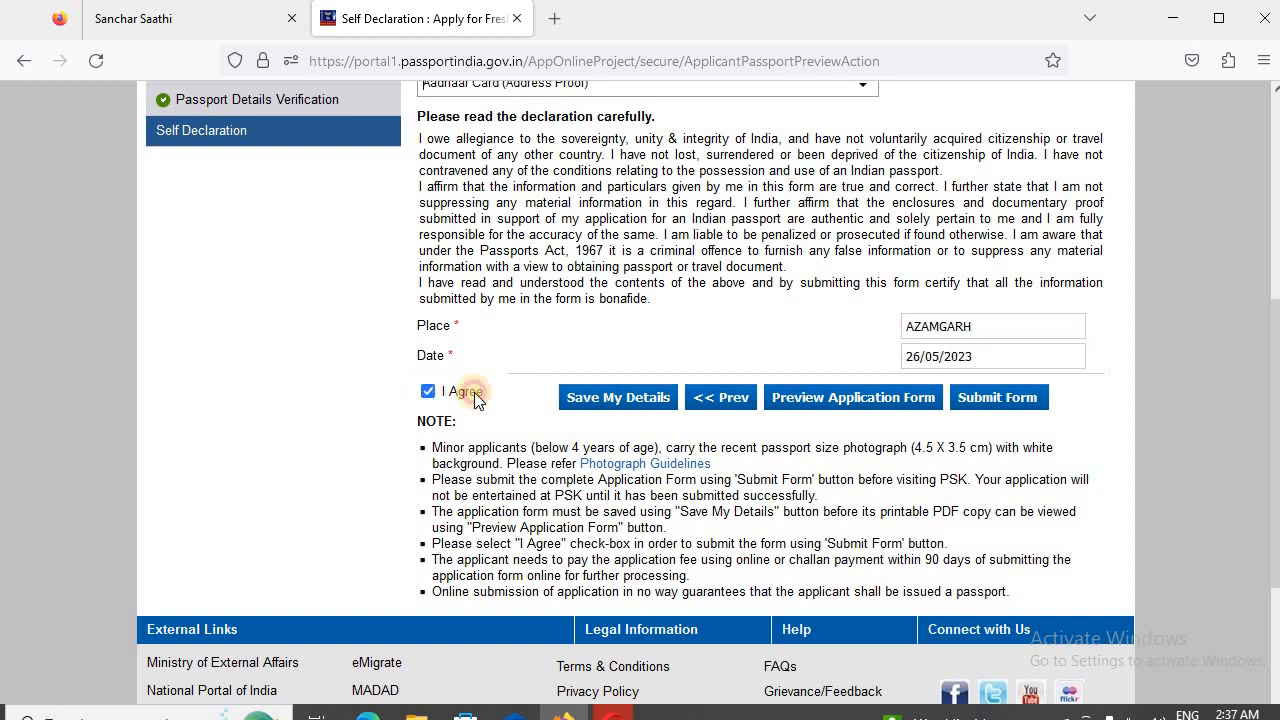
click(997, 406)
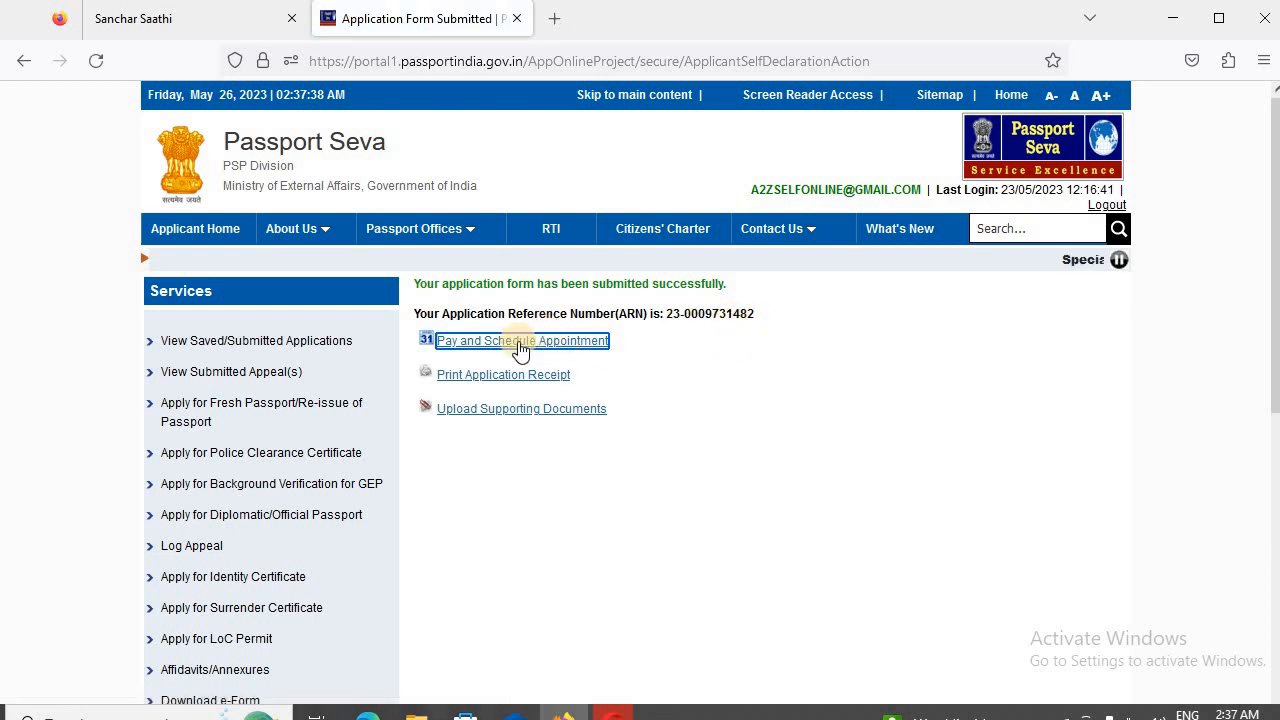
- Start paying and scheduling the appointment, choose State Bank MOPS online payment, and proceed to the appointment slots
click(590, 341)
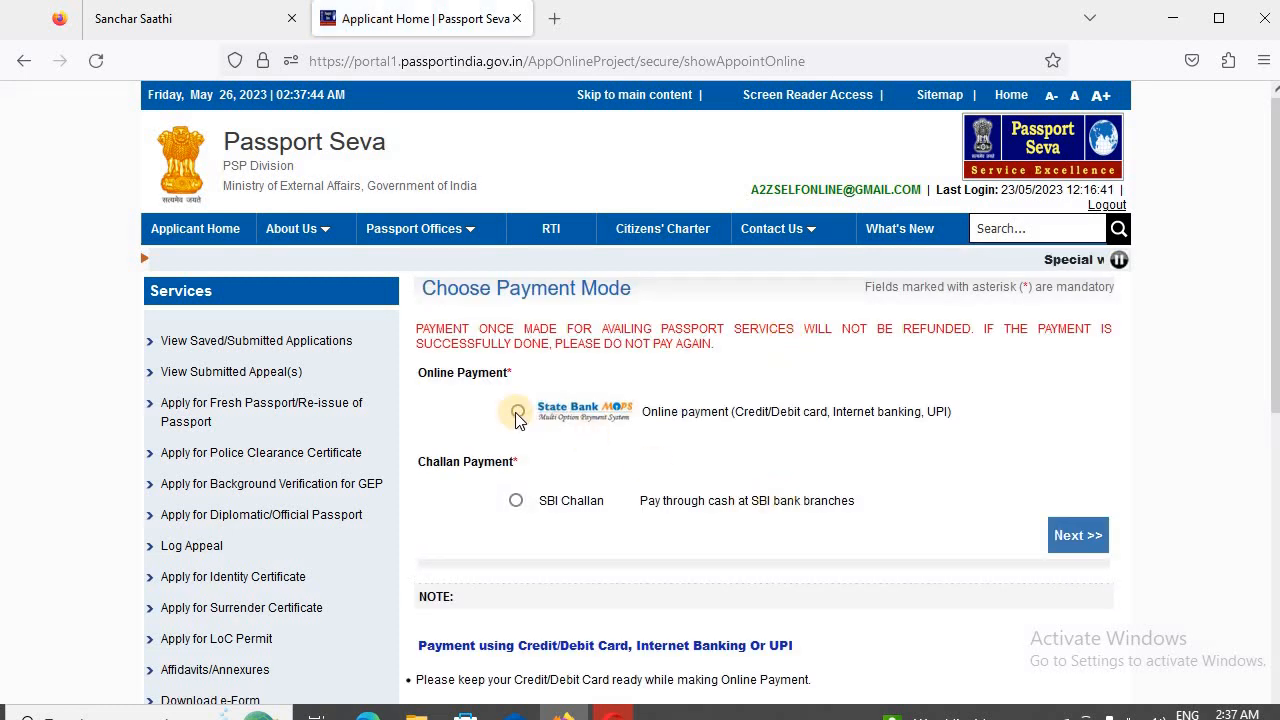
click(517, 418)
click(1090, 546)
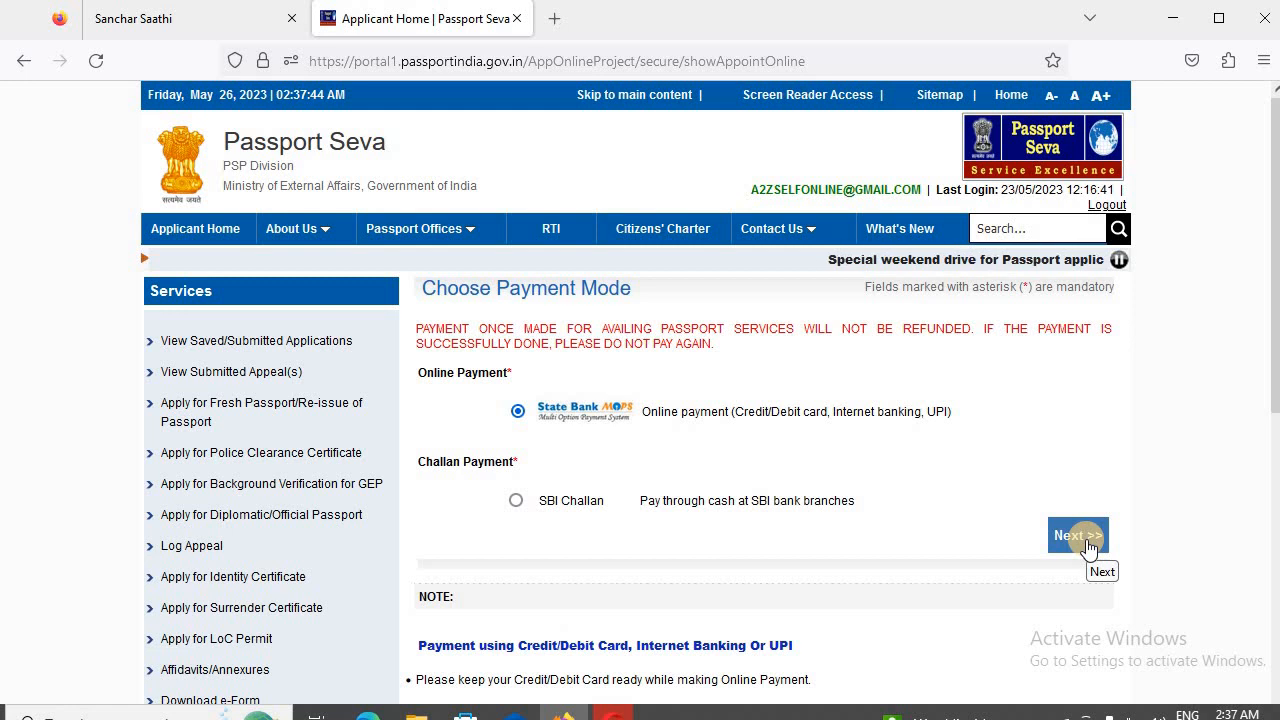
click(1089, 550)
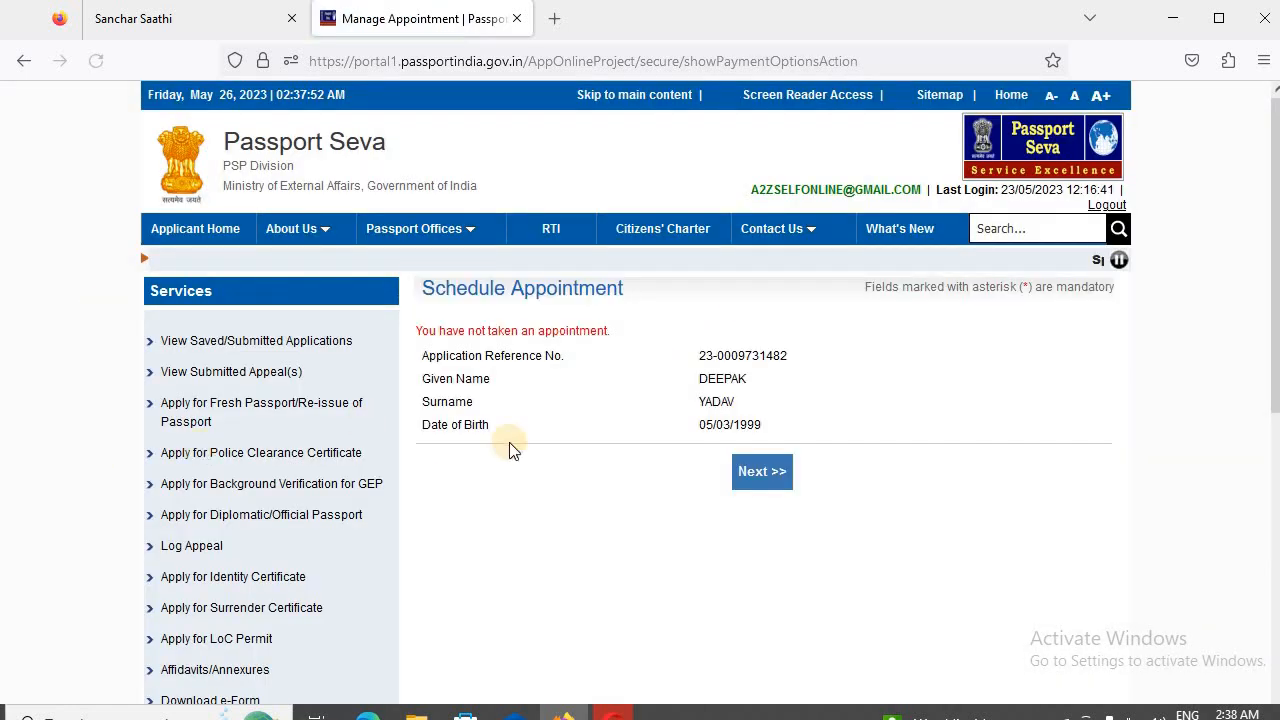
click(758, 472)
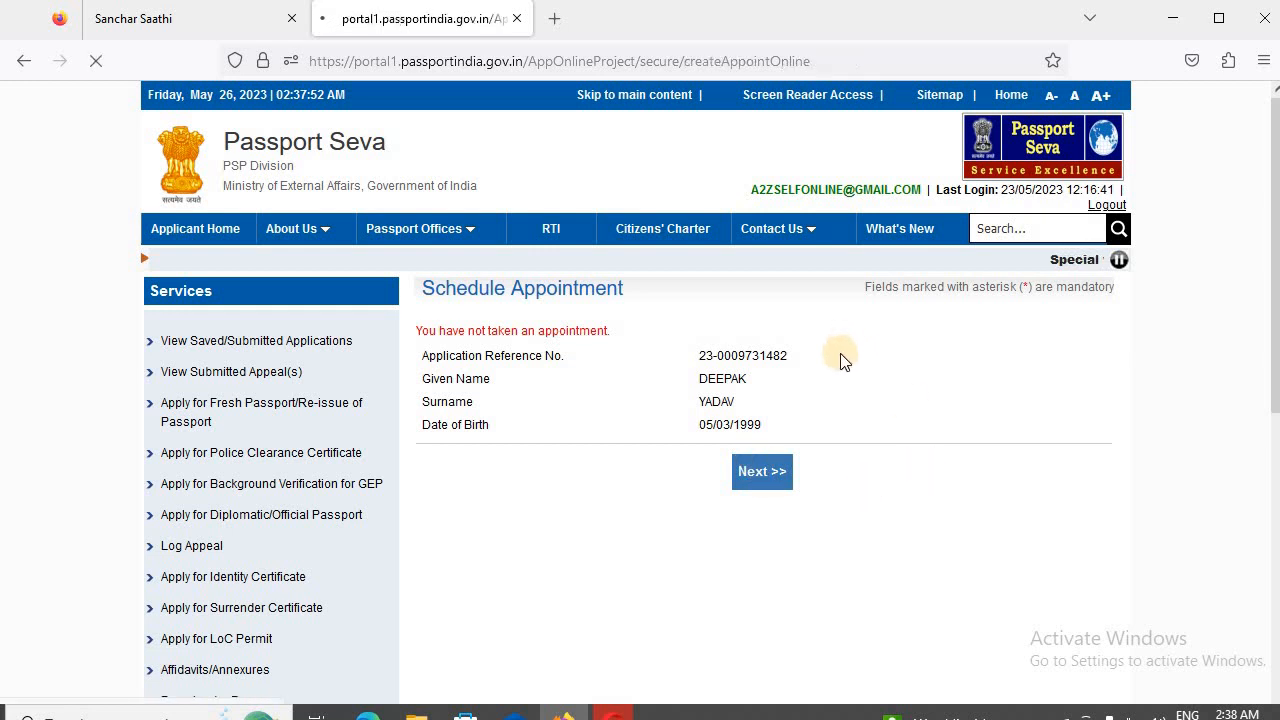
- Choose PSK Varanasi as the appointment location, enter the displayed captcha characters and proceed to payment and booking
scroll(798, 404, down, 10)
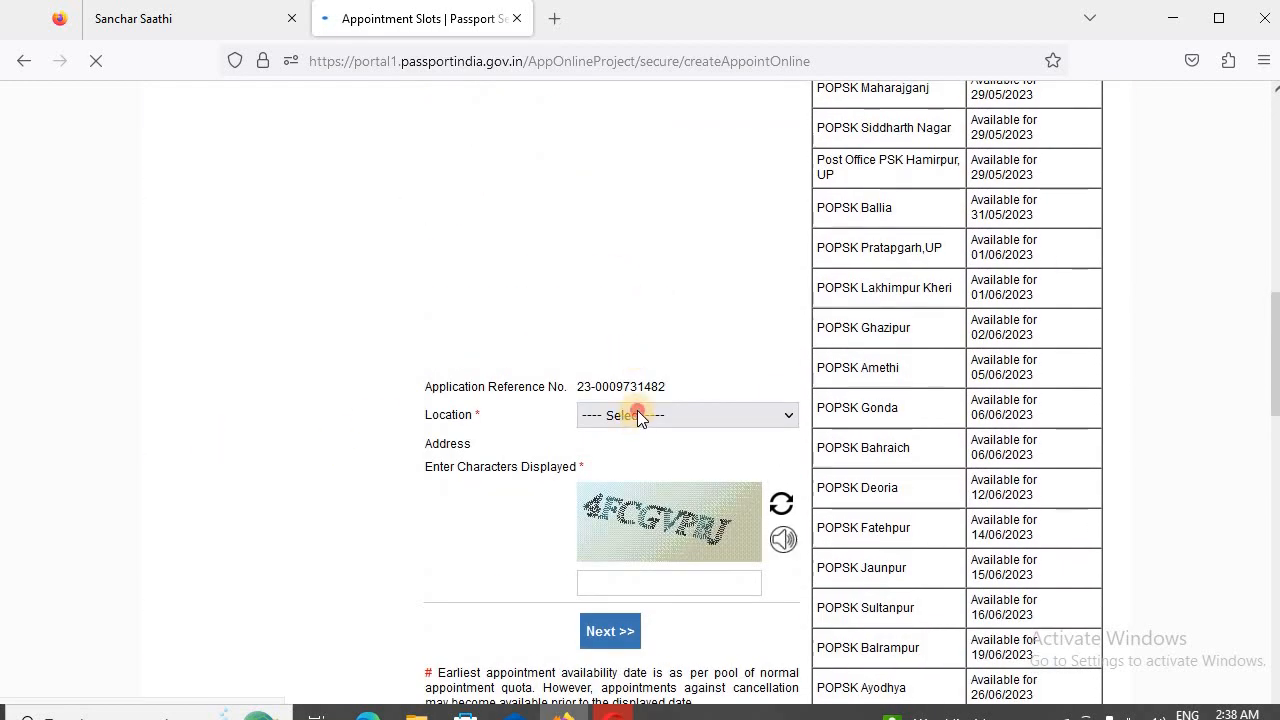
click(637, 413)
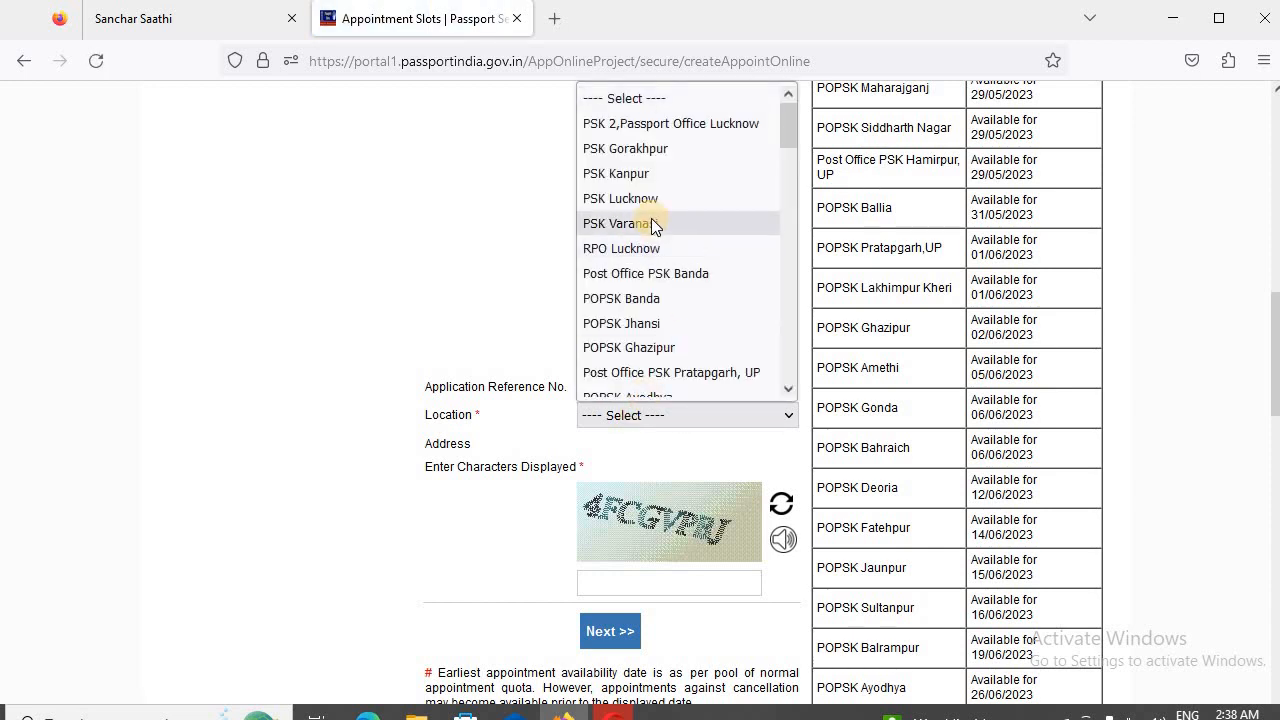
click(651, 222)
click(651, 606)
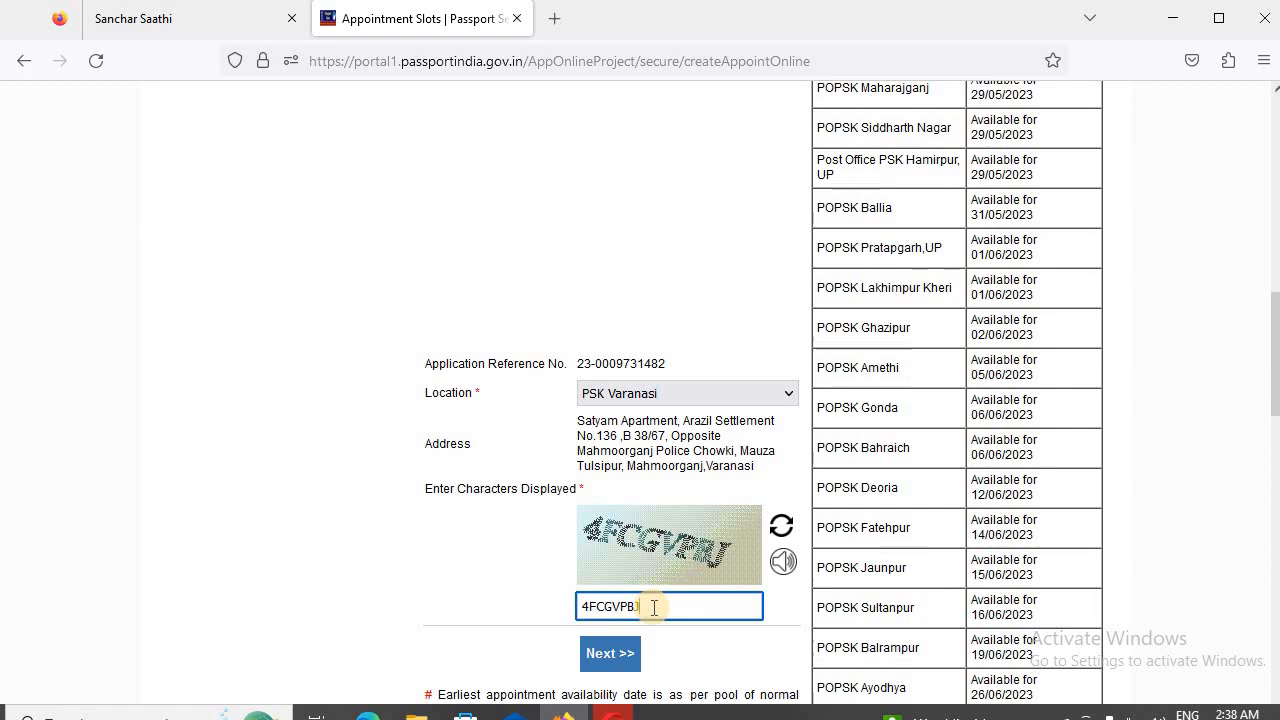
click(610, 655)
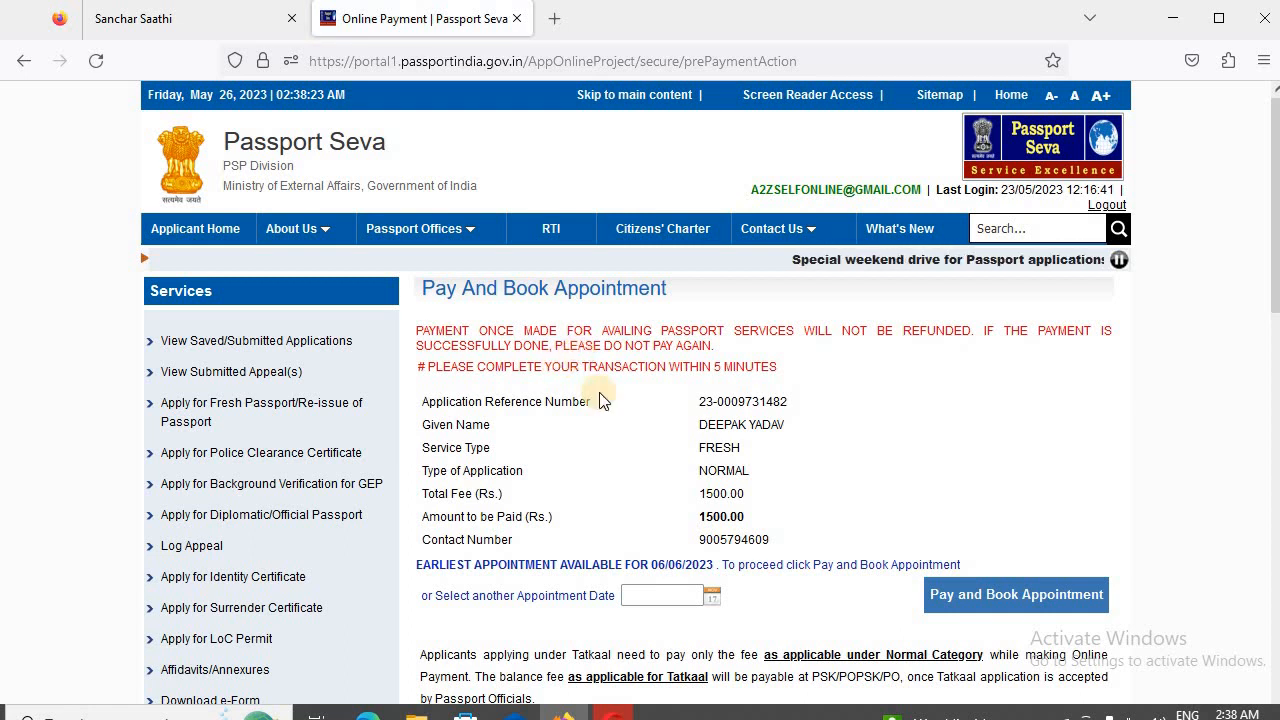
- Set the appointment date to 06/06/2023, start paying and booking the appointment, and acknowledge the payment caution
click(713, 598)
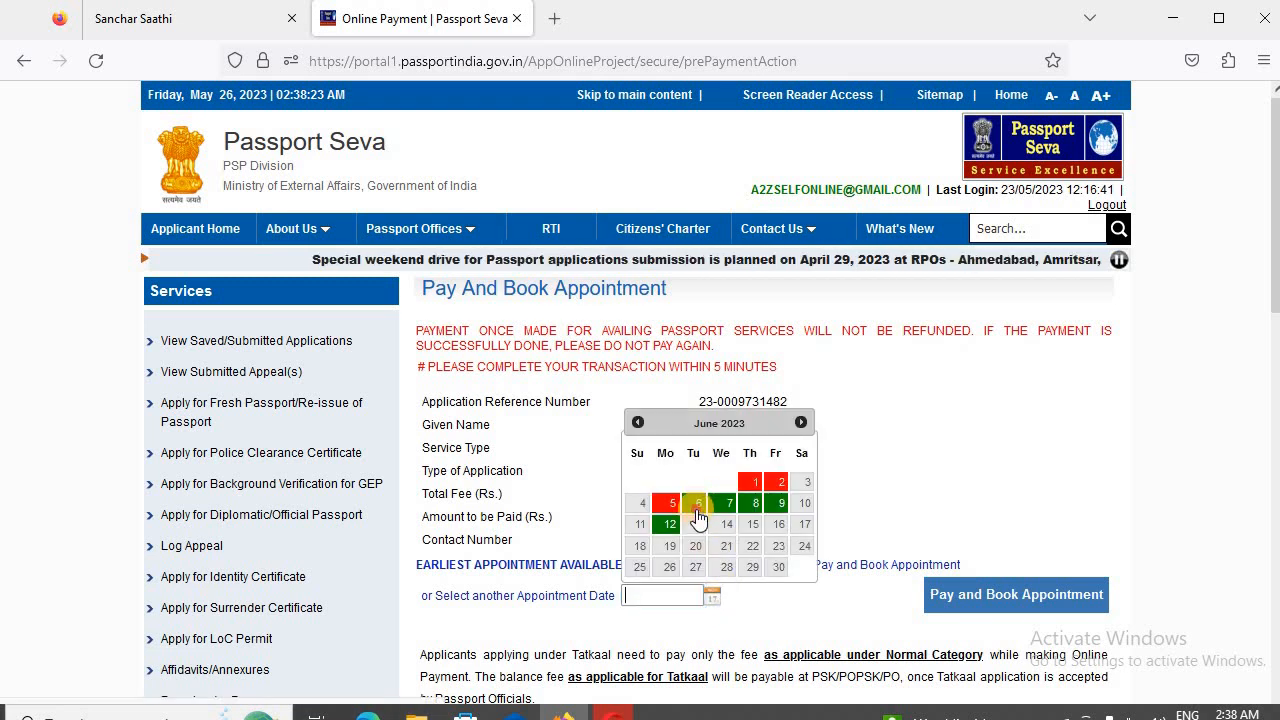
click(697, 506)
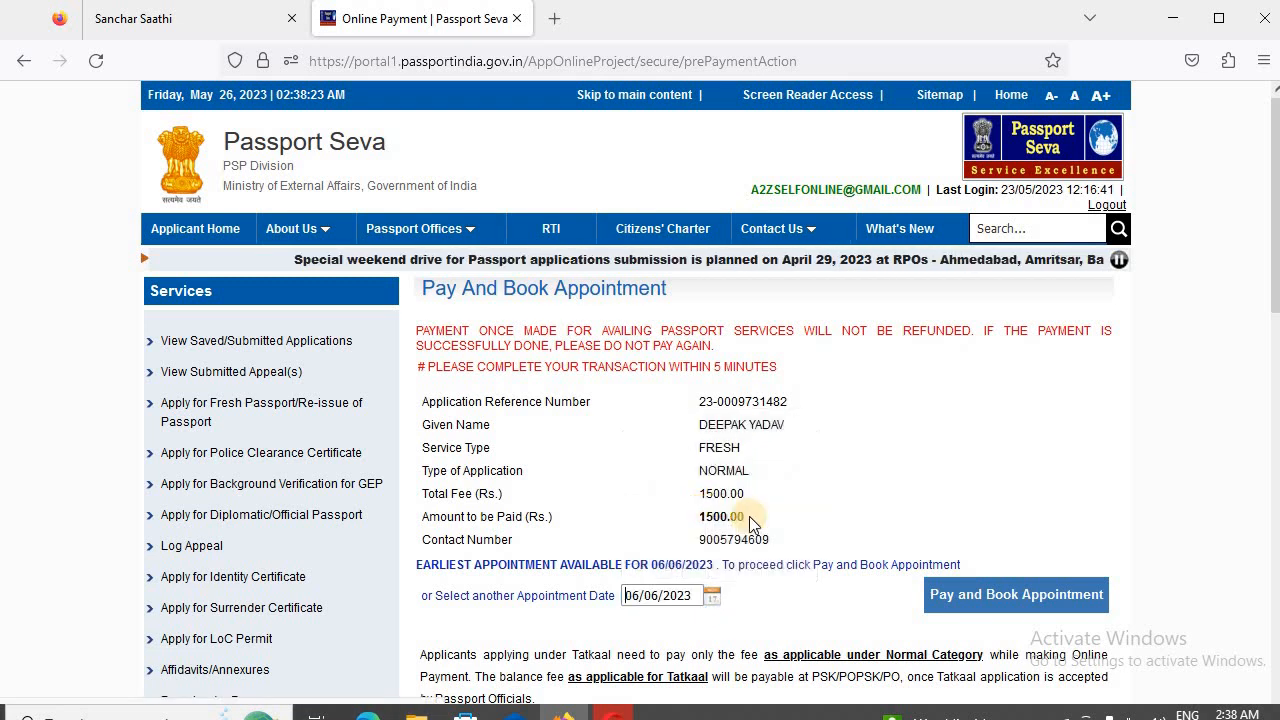
click(996, 597)
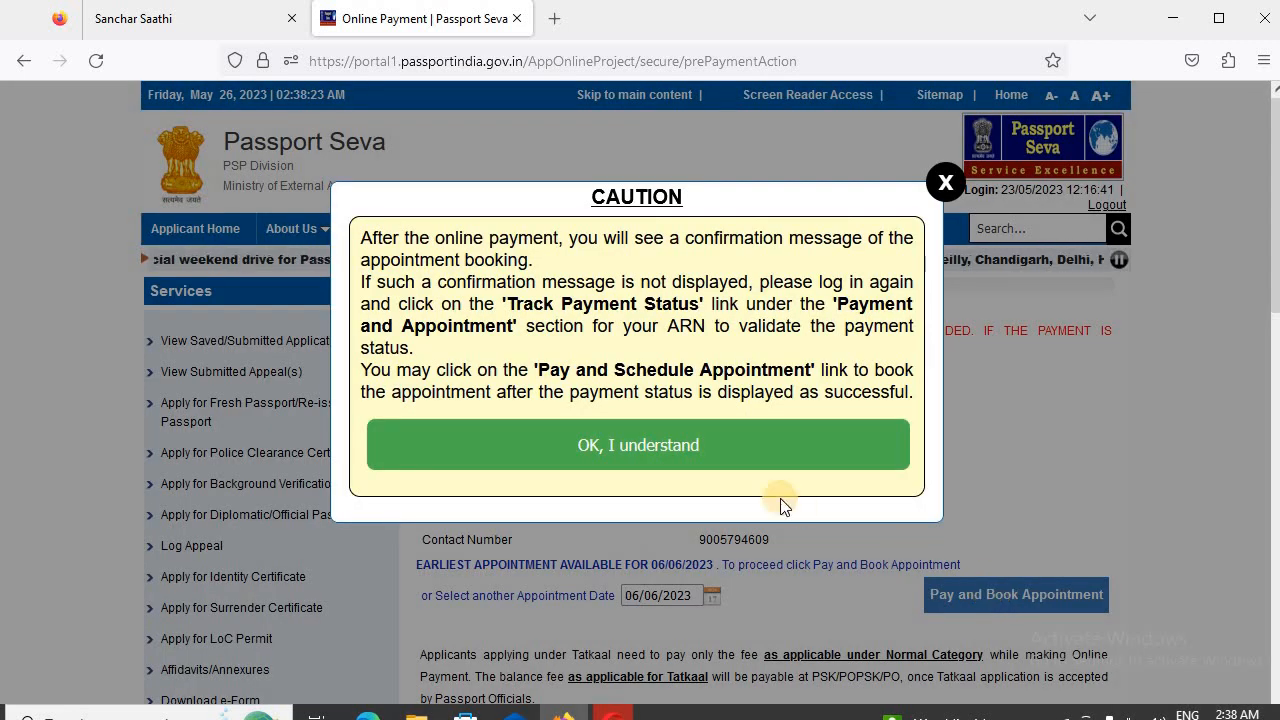
click(686, 442)
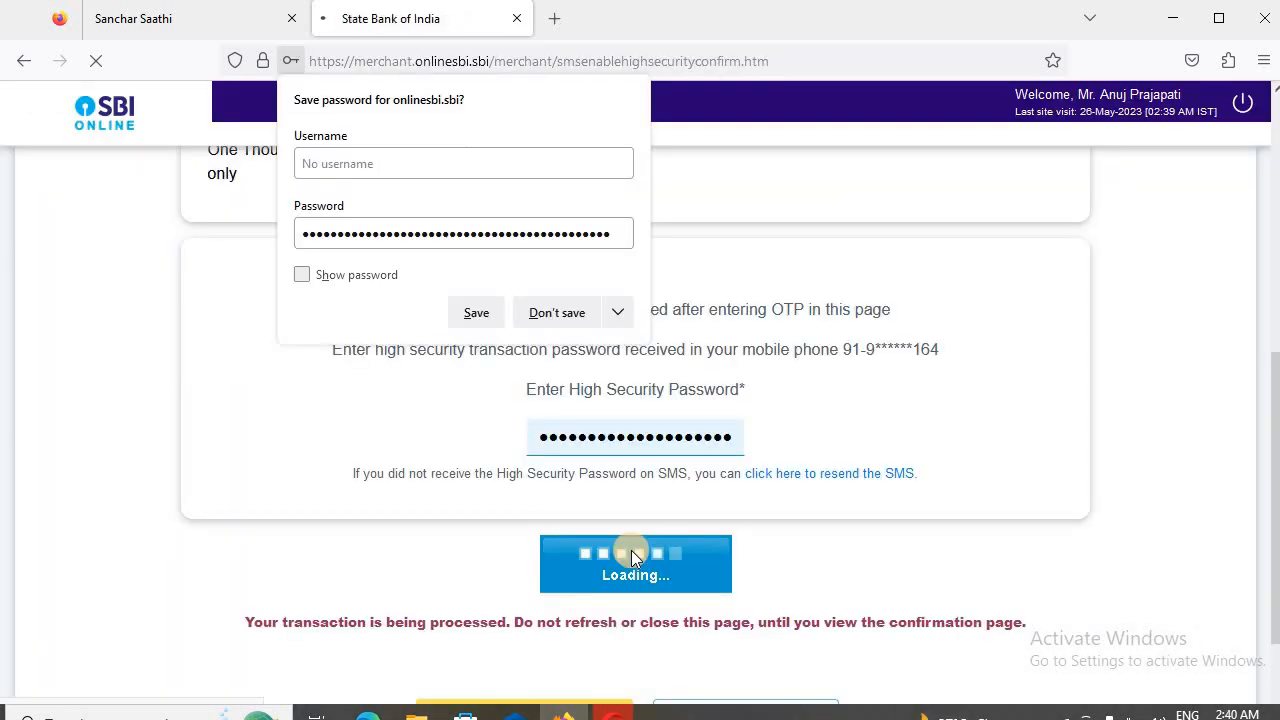
- Review the payment and appointment booking confirmations, and dismiss the browser's offer to save the password
scroll(580, 450, down, 2)
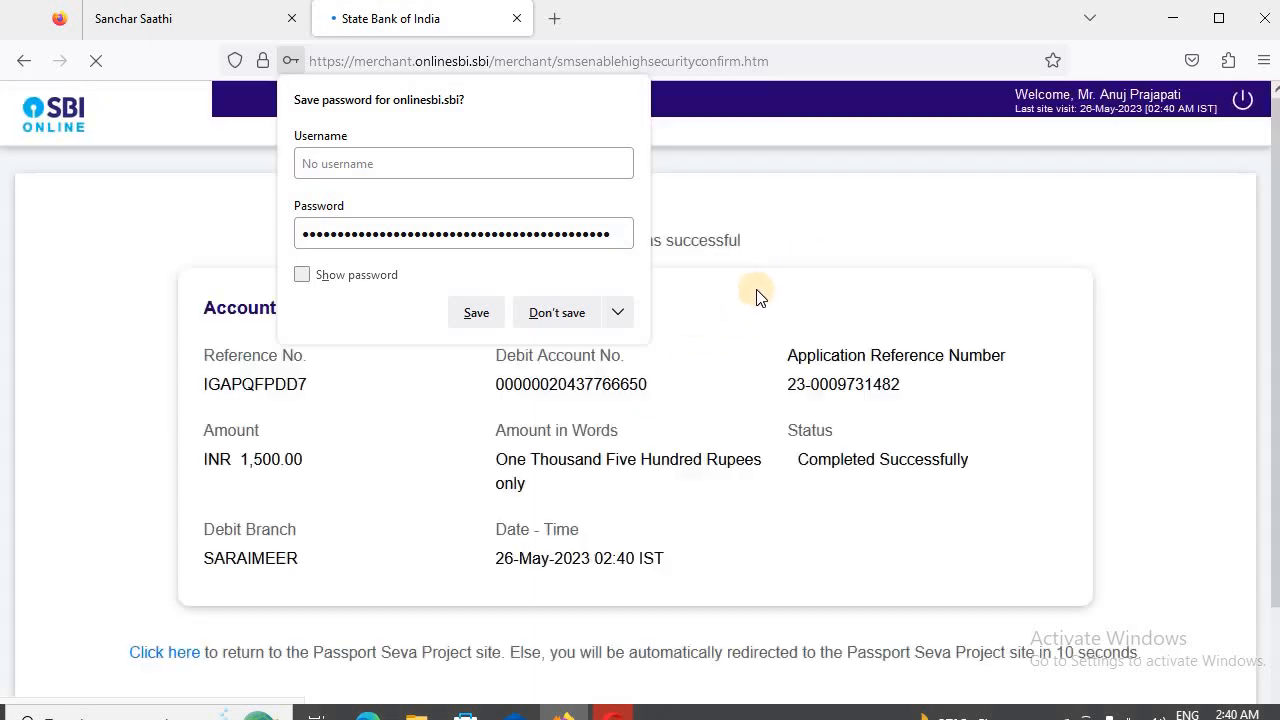
scroll(800, 345, down, 2)
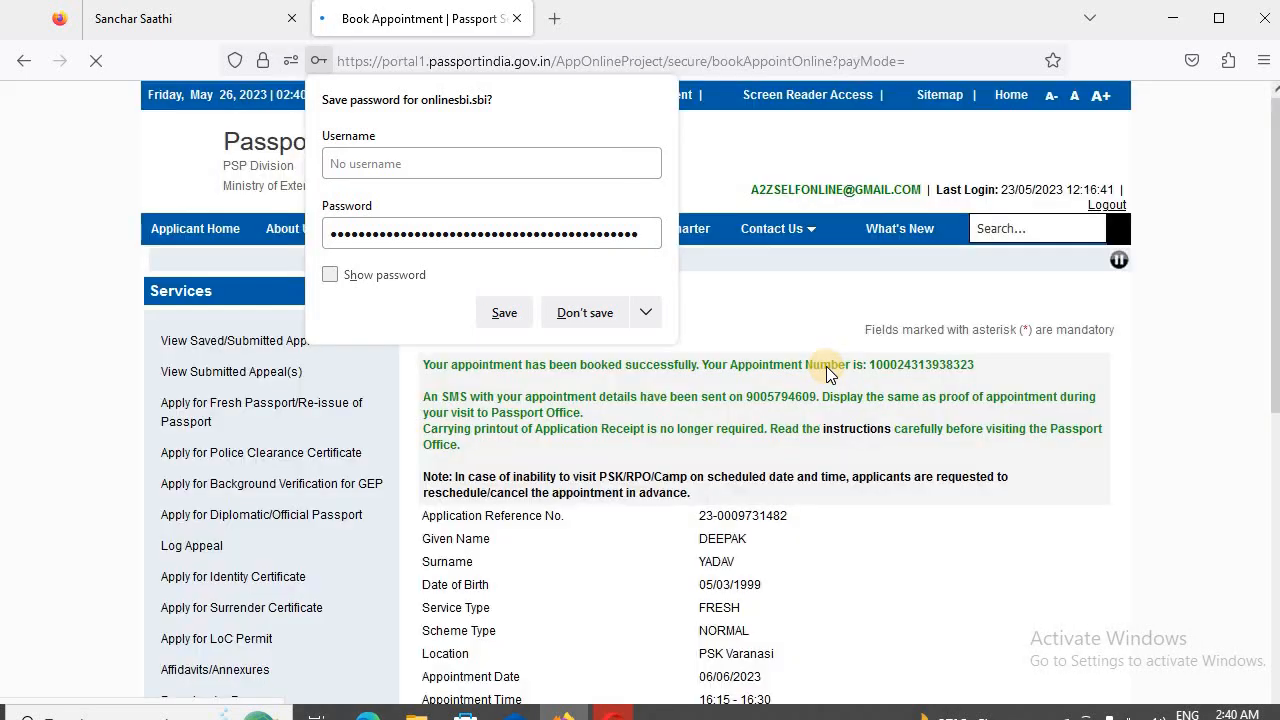
scroll(826, 366, down, 5)
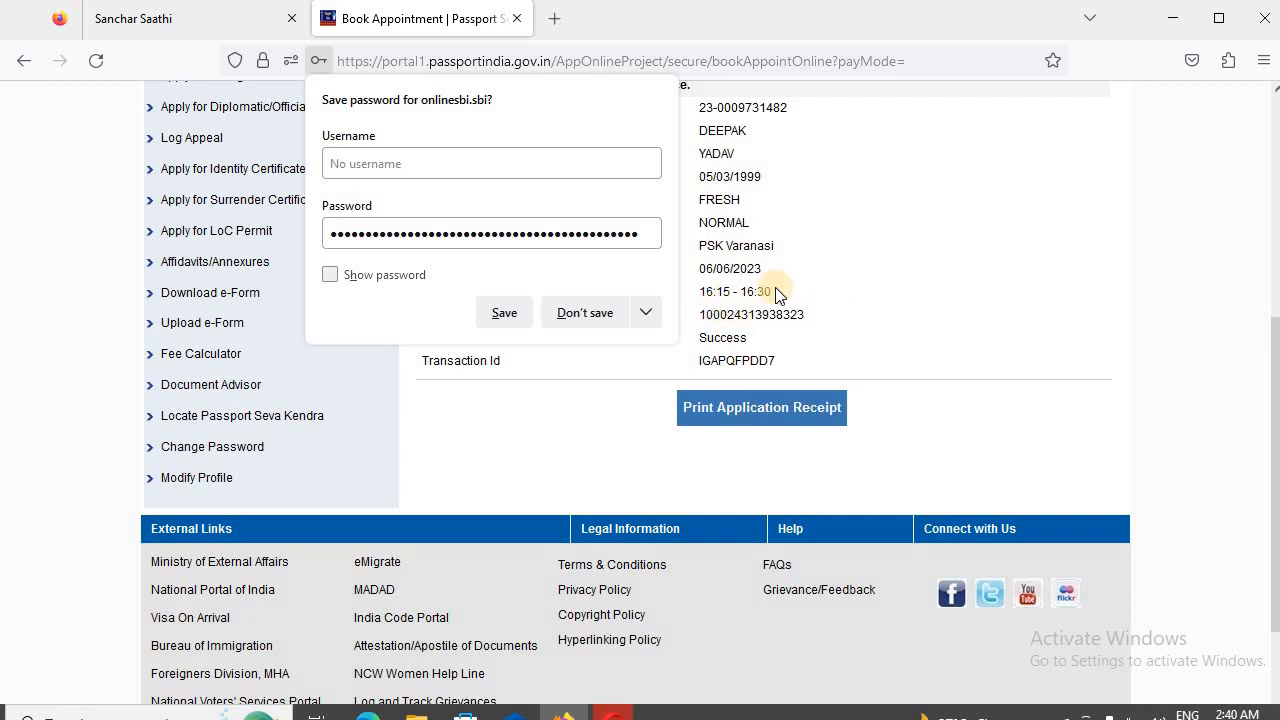
scroll(805, 288, up, 1)
click(912, 303)
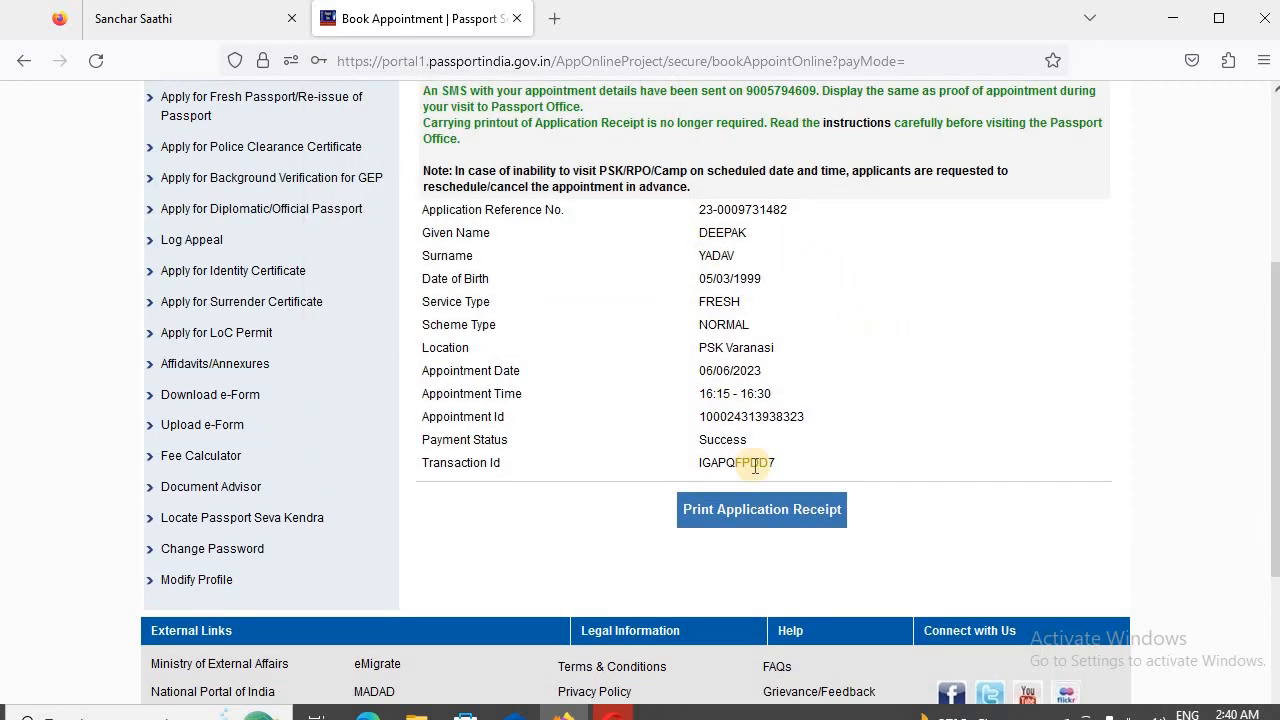
- Open the printable application receipt and check its applicant, payment and appointment details
click(765, 522)
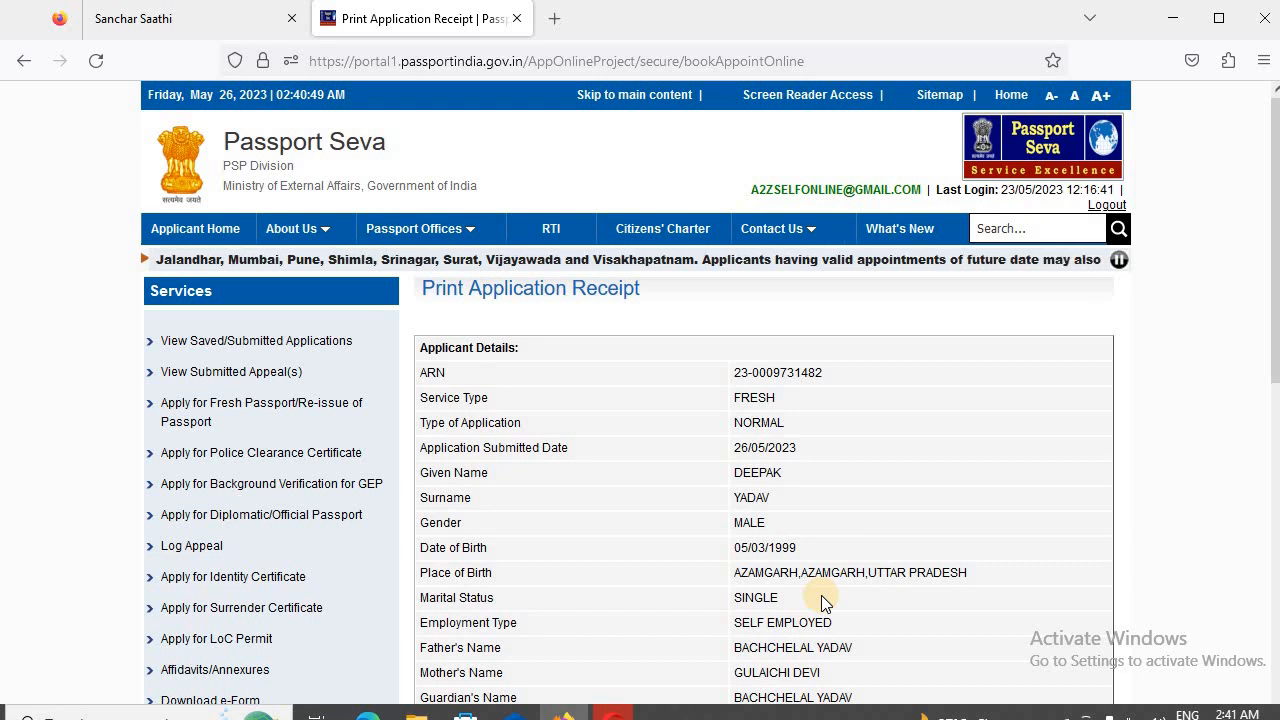
scroll(880, 570, down, 5)
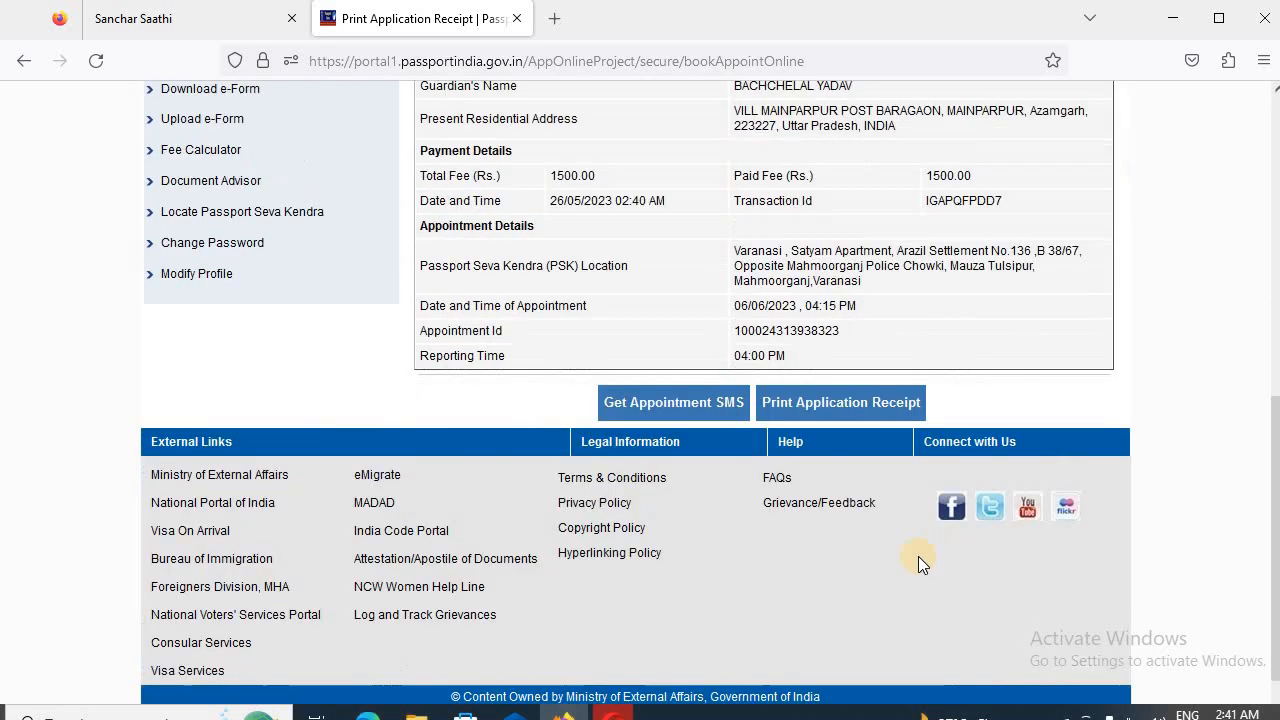
click(848, 404)
click(723, 460)
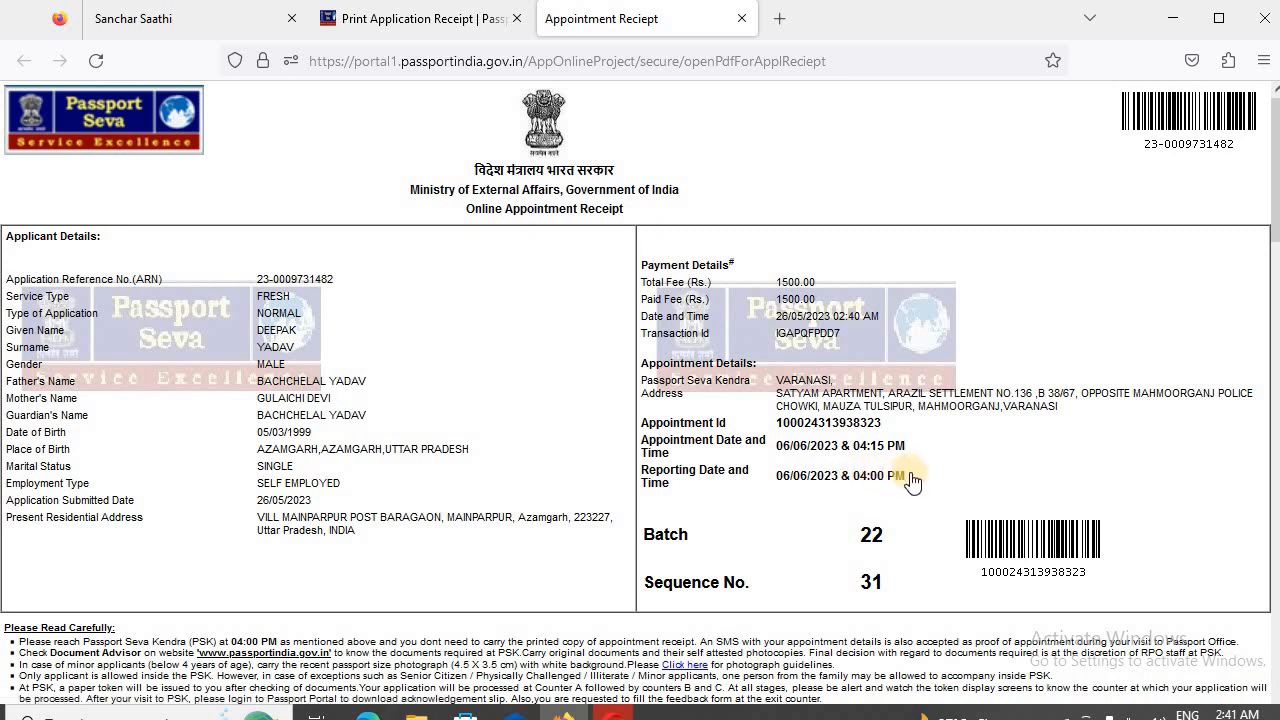
scroll(930, 457, down, 2)
scroll(928, 459, up, 4)
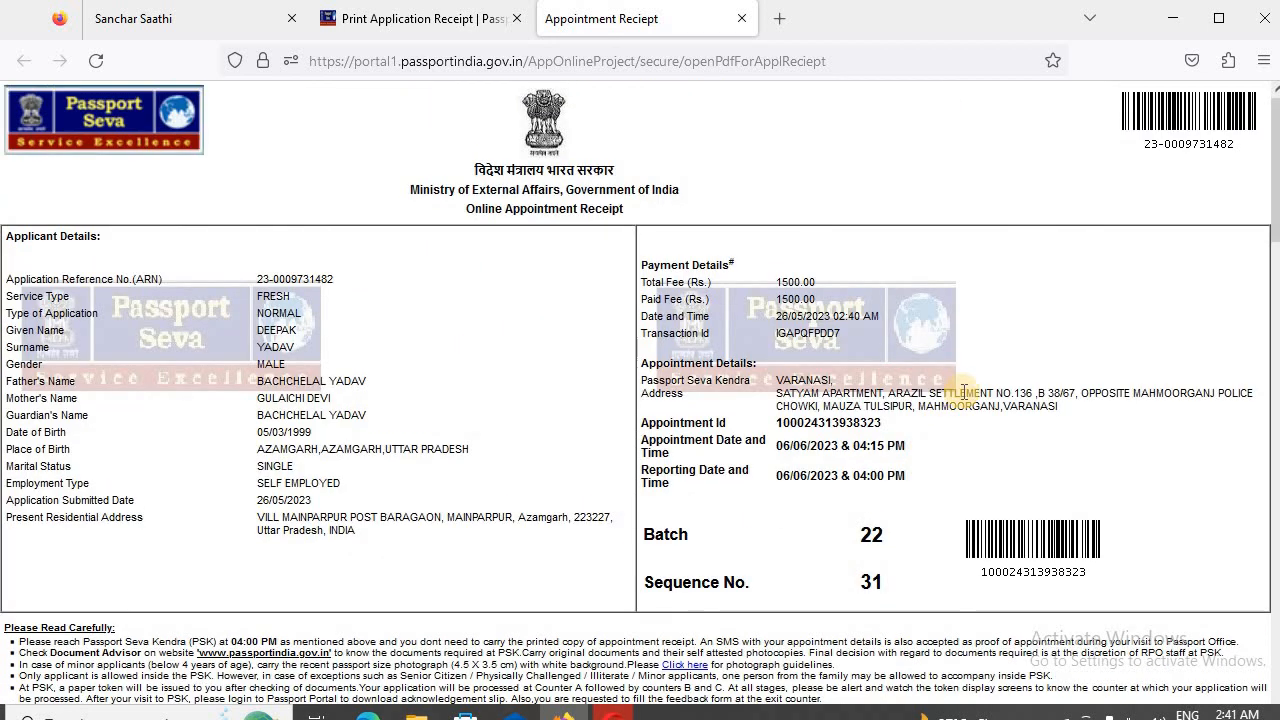